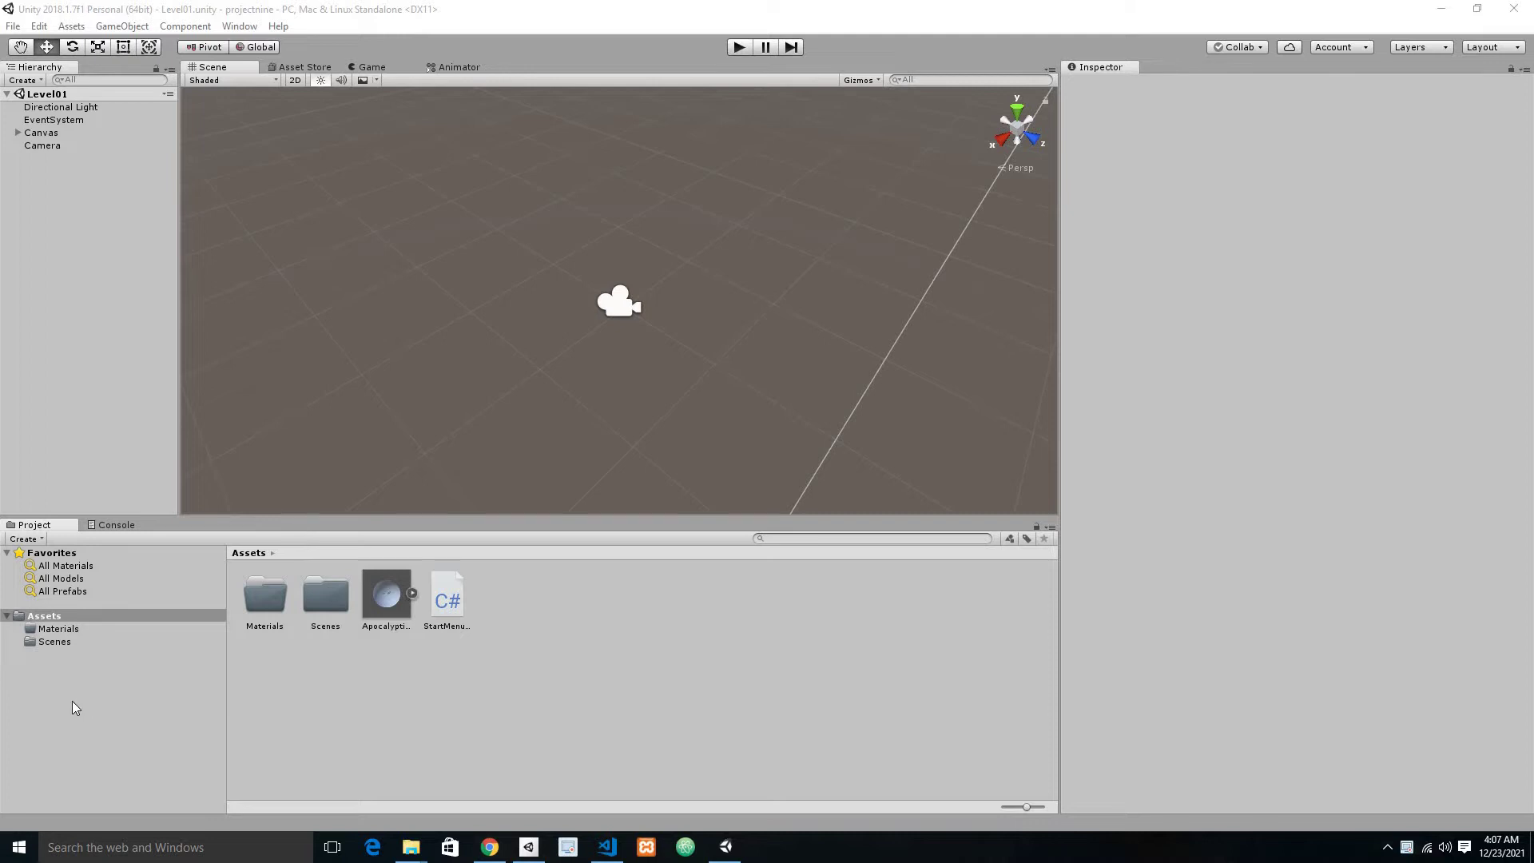
- Add a 3D Terrain object to the Level01 scene and save it
right_click(32, 190)
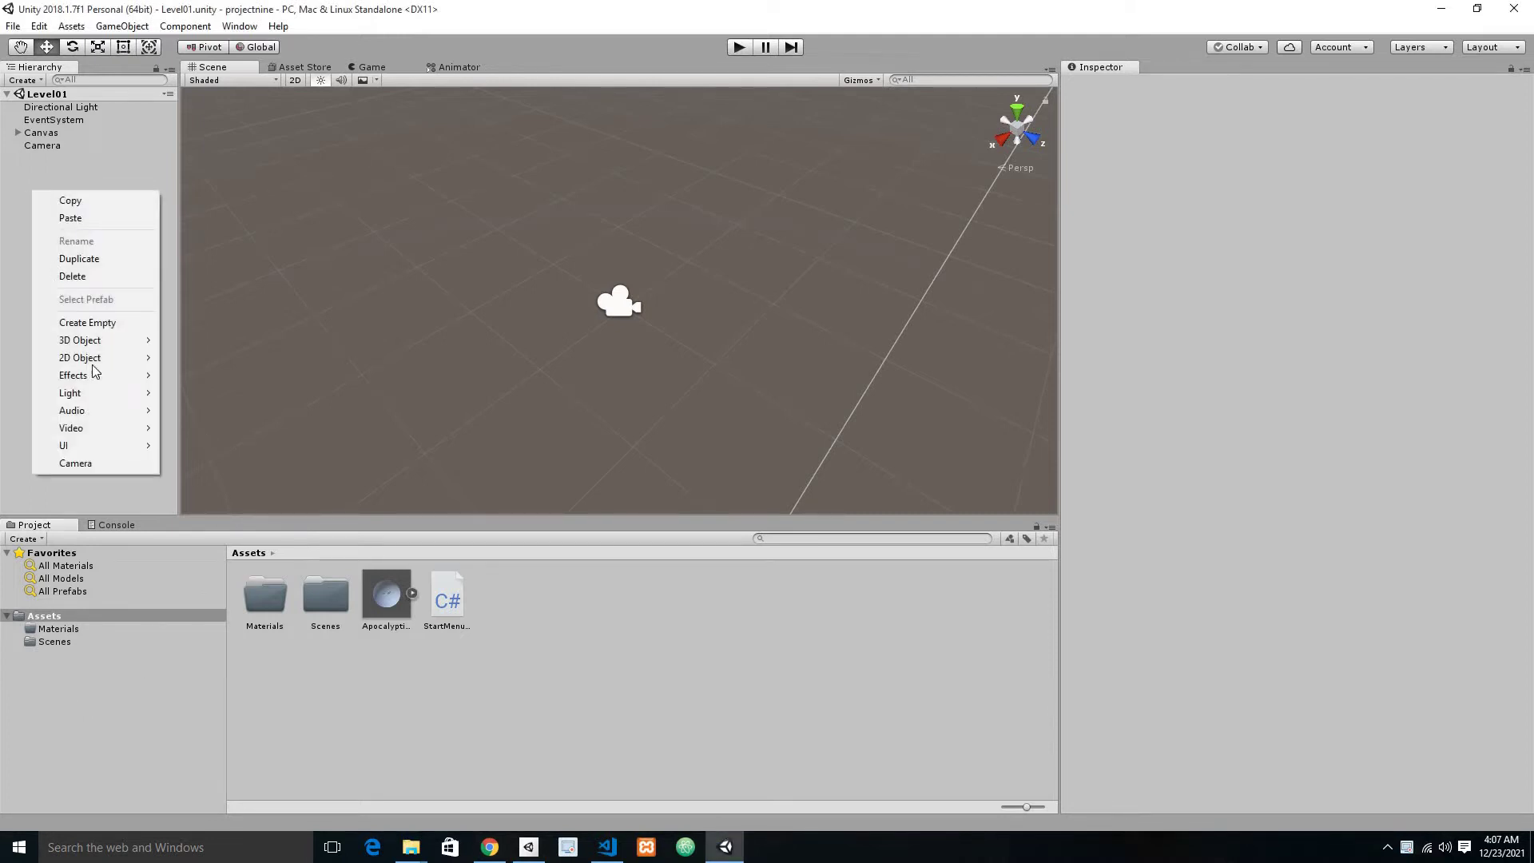
mouse_move(145, 343)
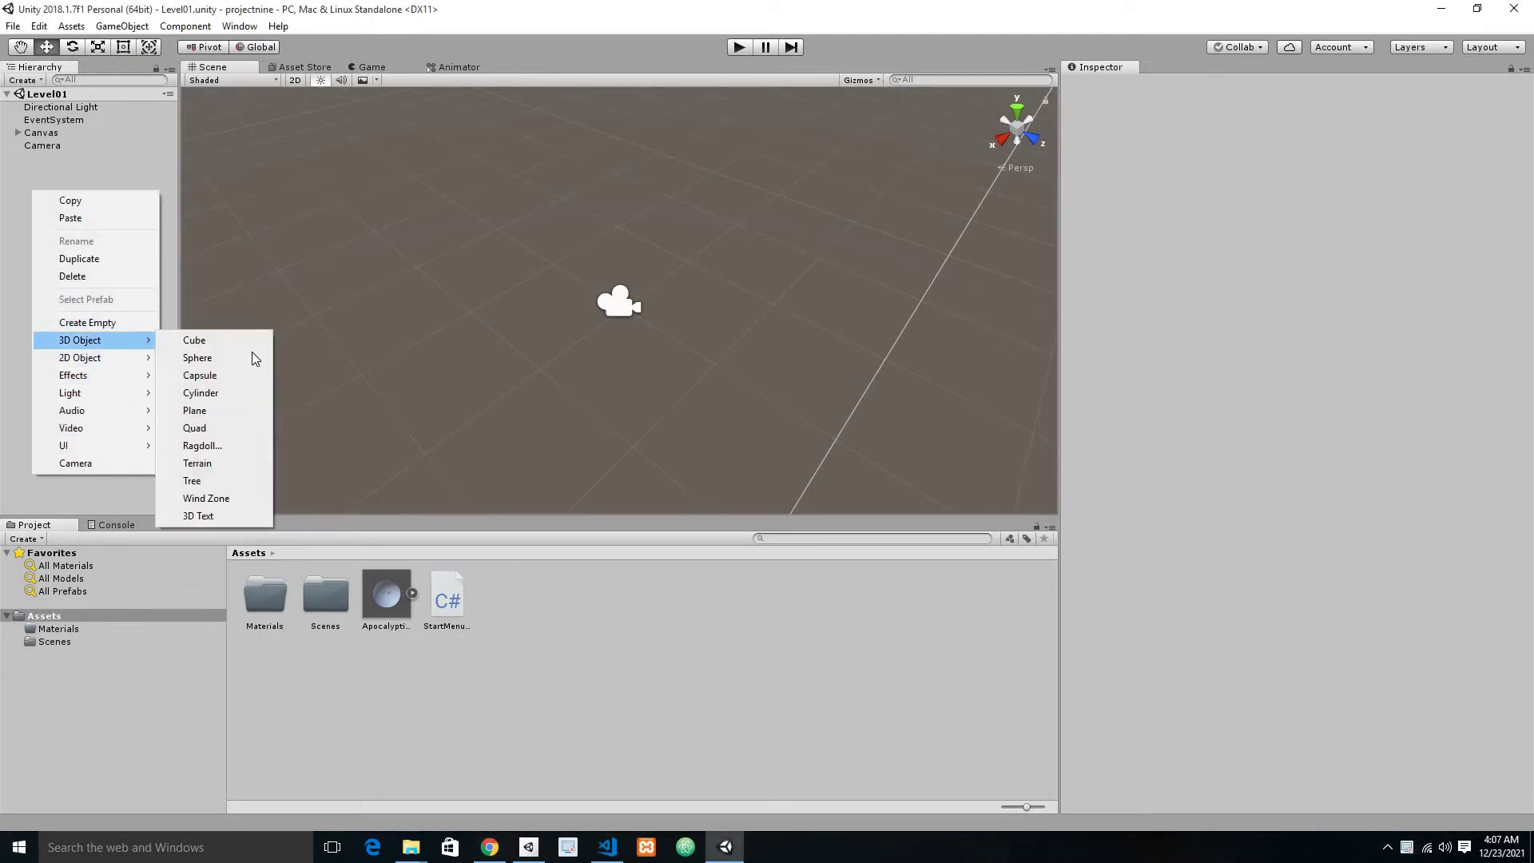
click(200, 464)
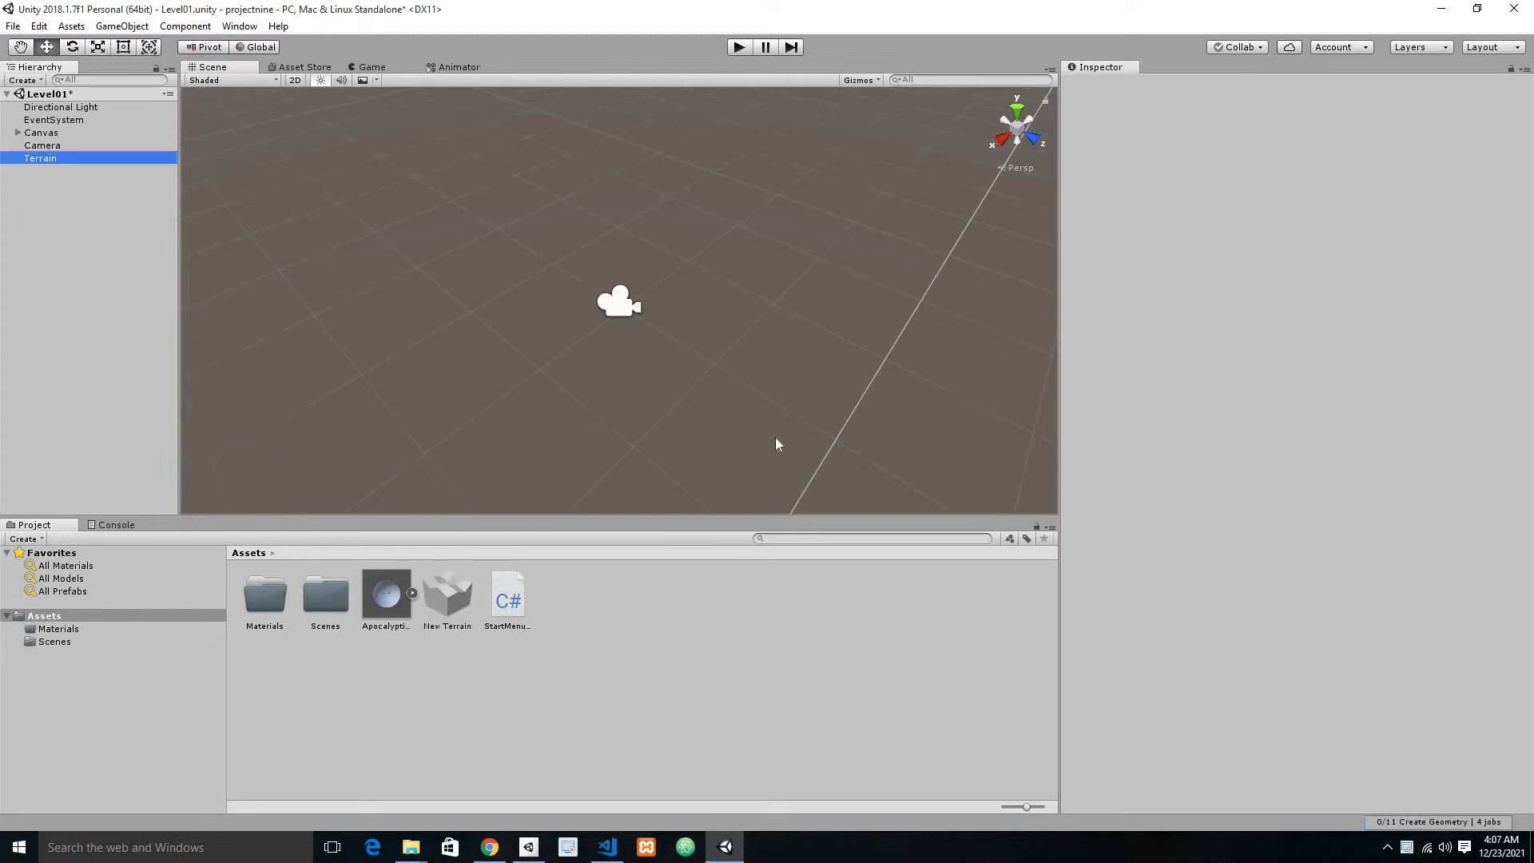
key(ctrl+s)
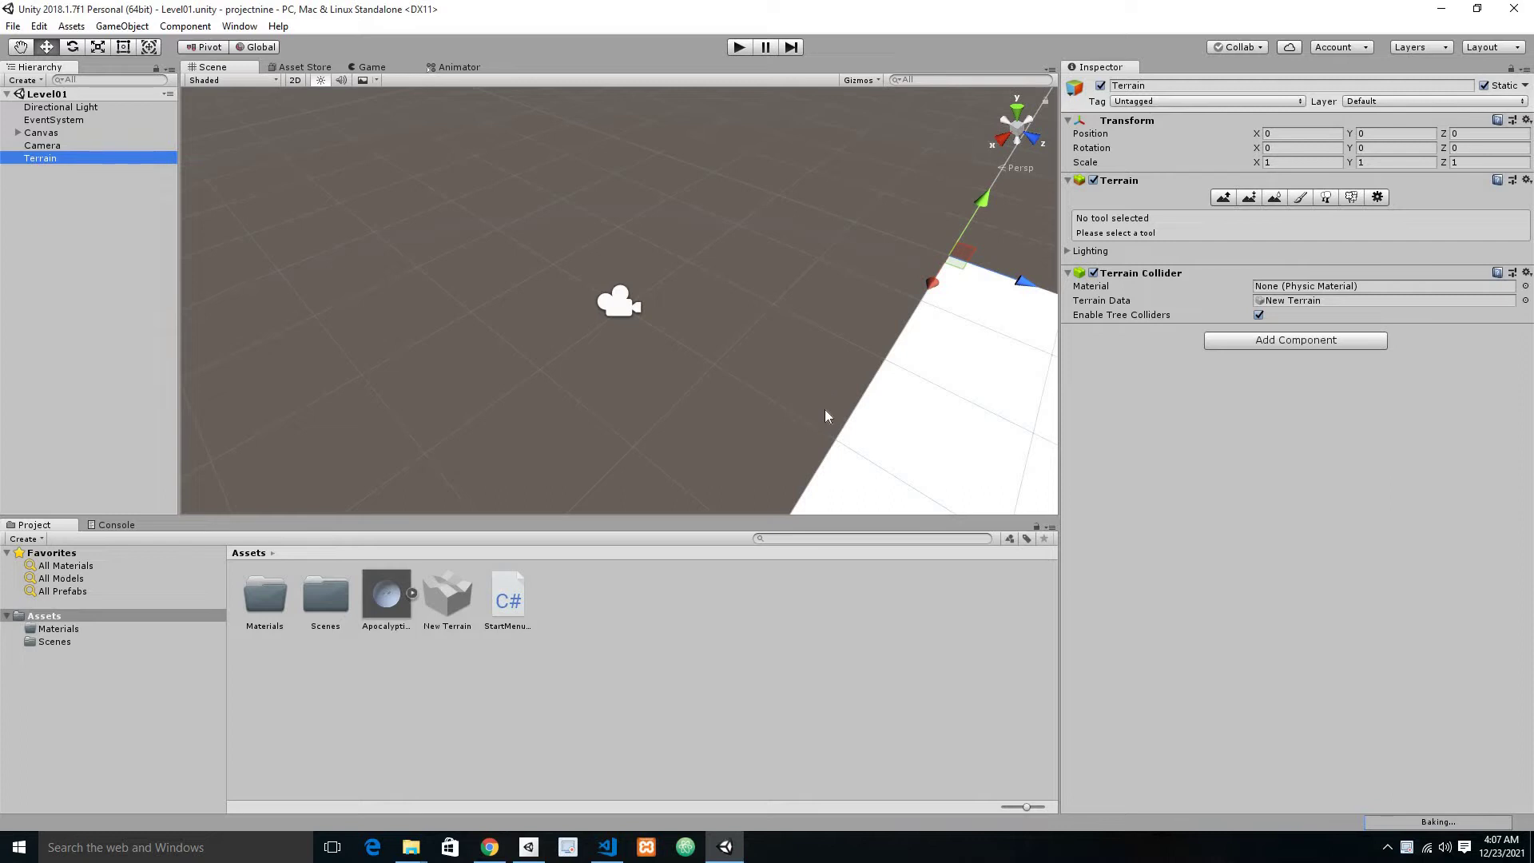
- Frame the new terrain and tilt the view to look across it
key(f)
scroll(652, 410, up, 6)
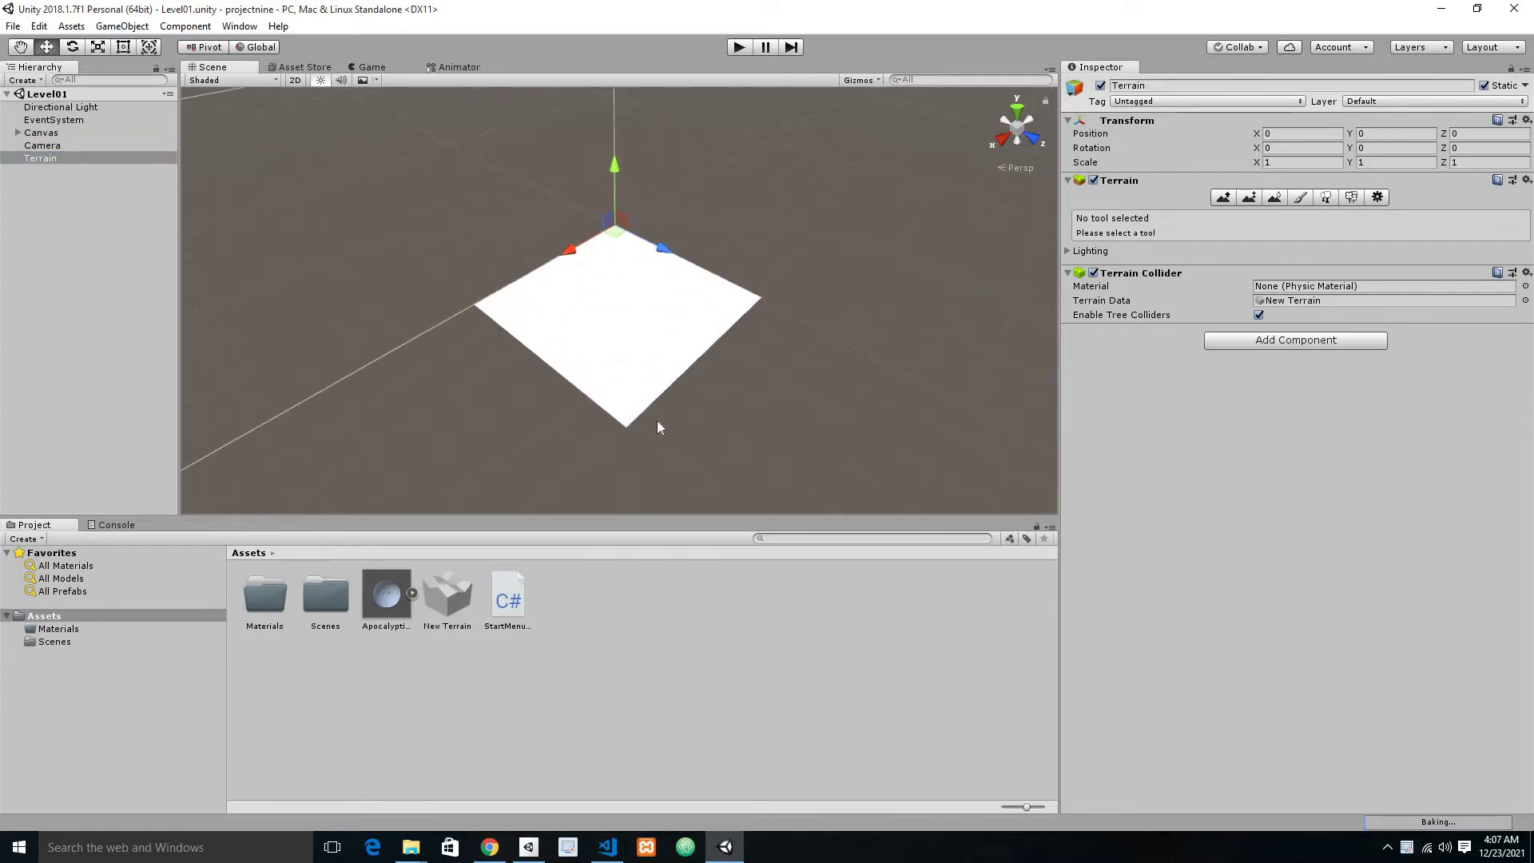
scroll(641, 456, up, 3)
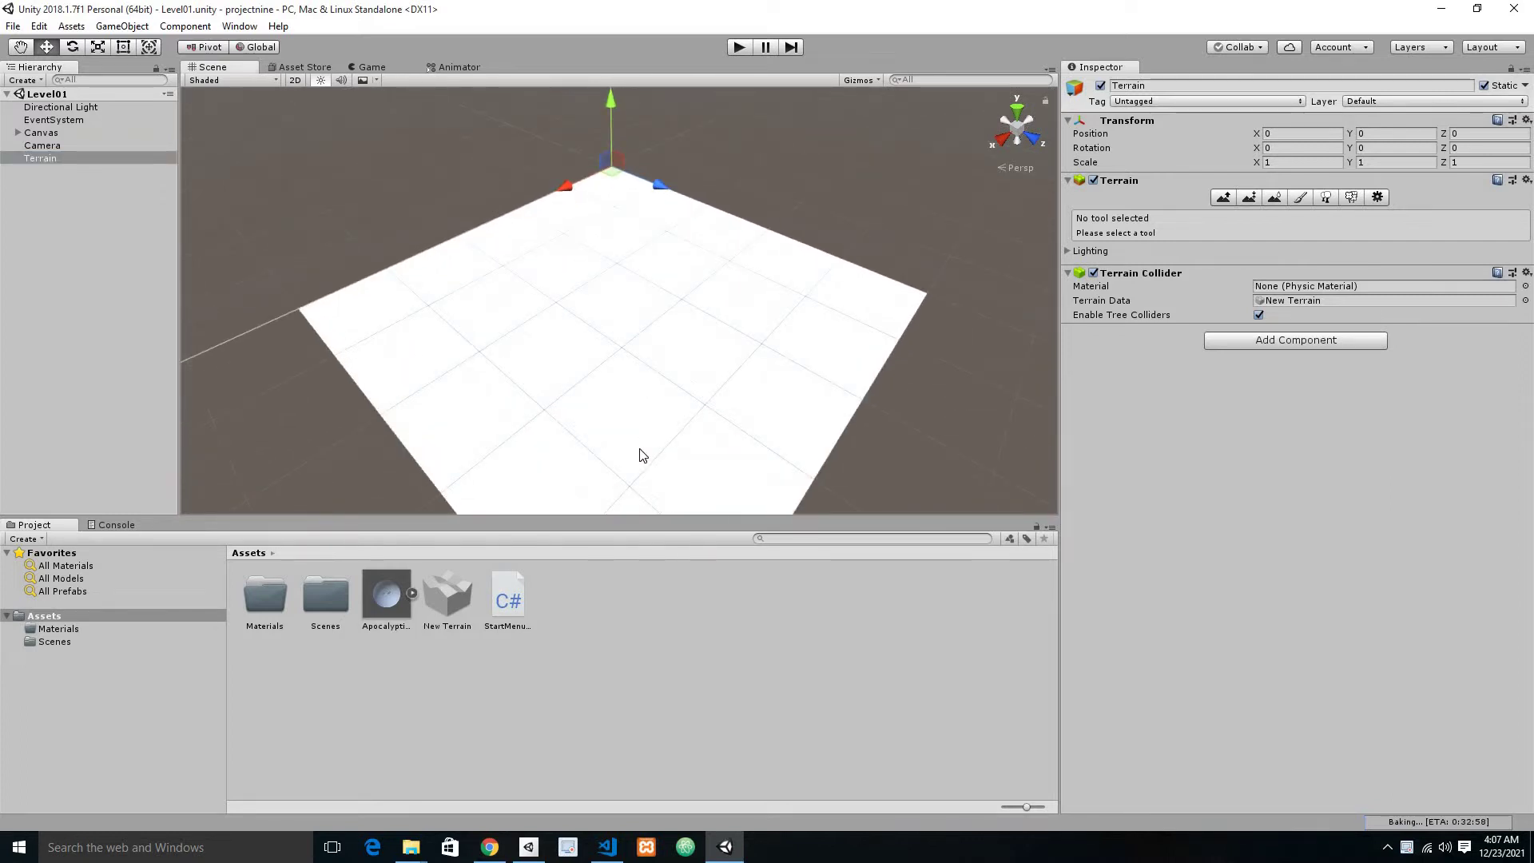
scroll(642, 455, up, 5)
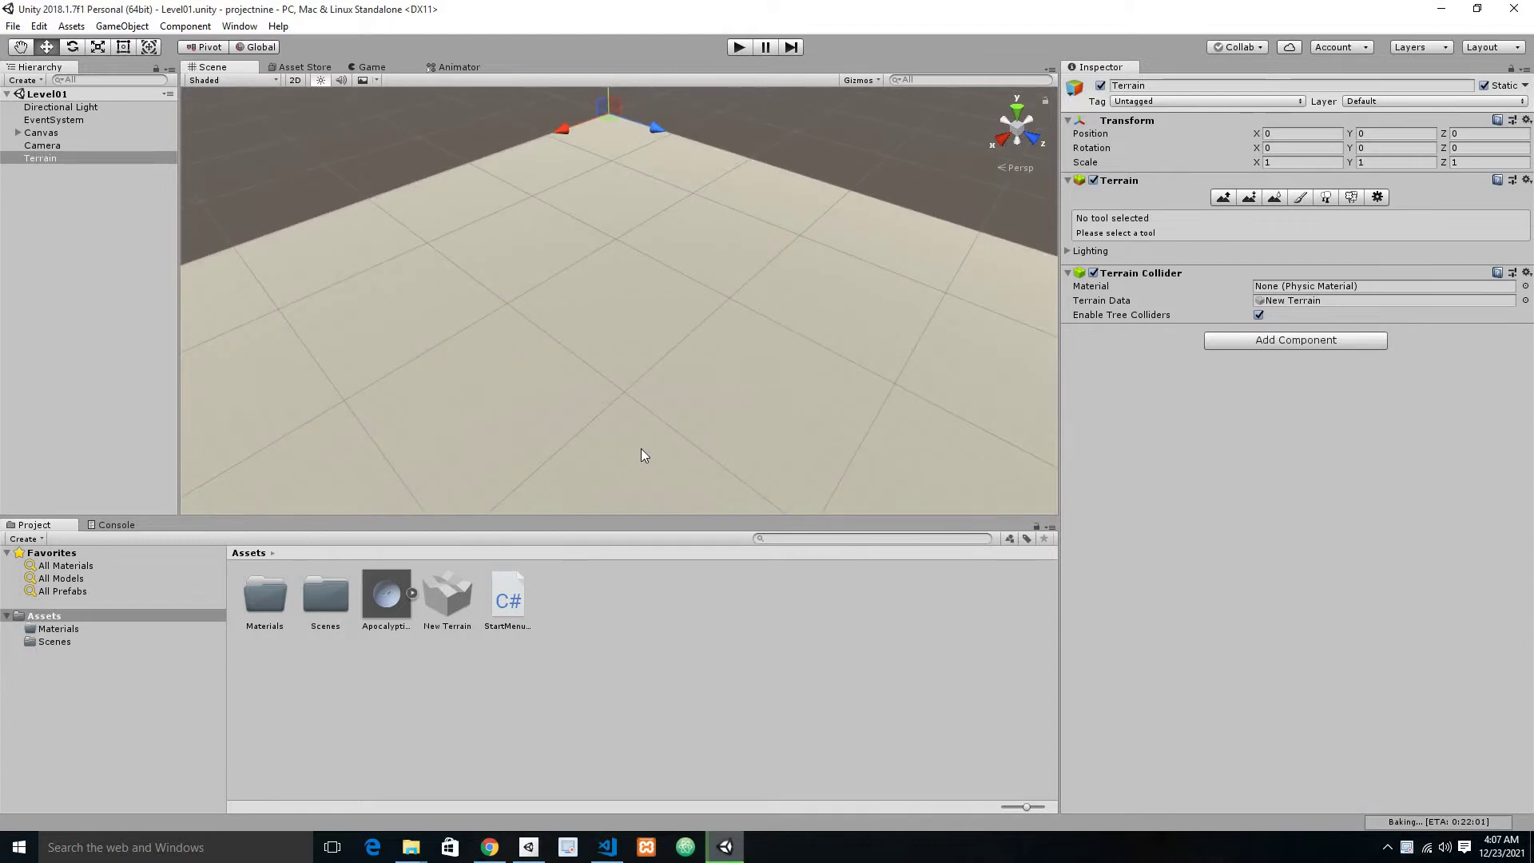
right_drag(644, 455, 631, 417)
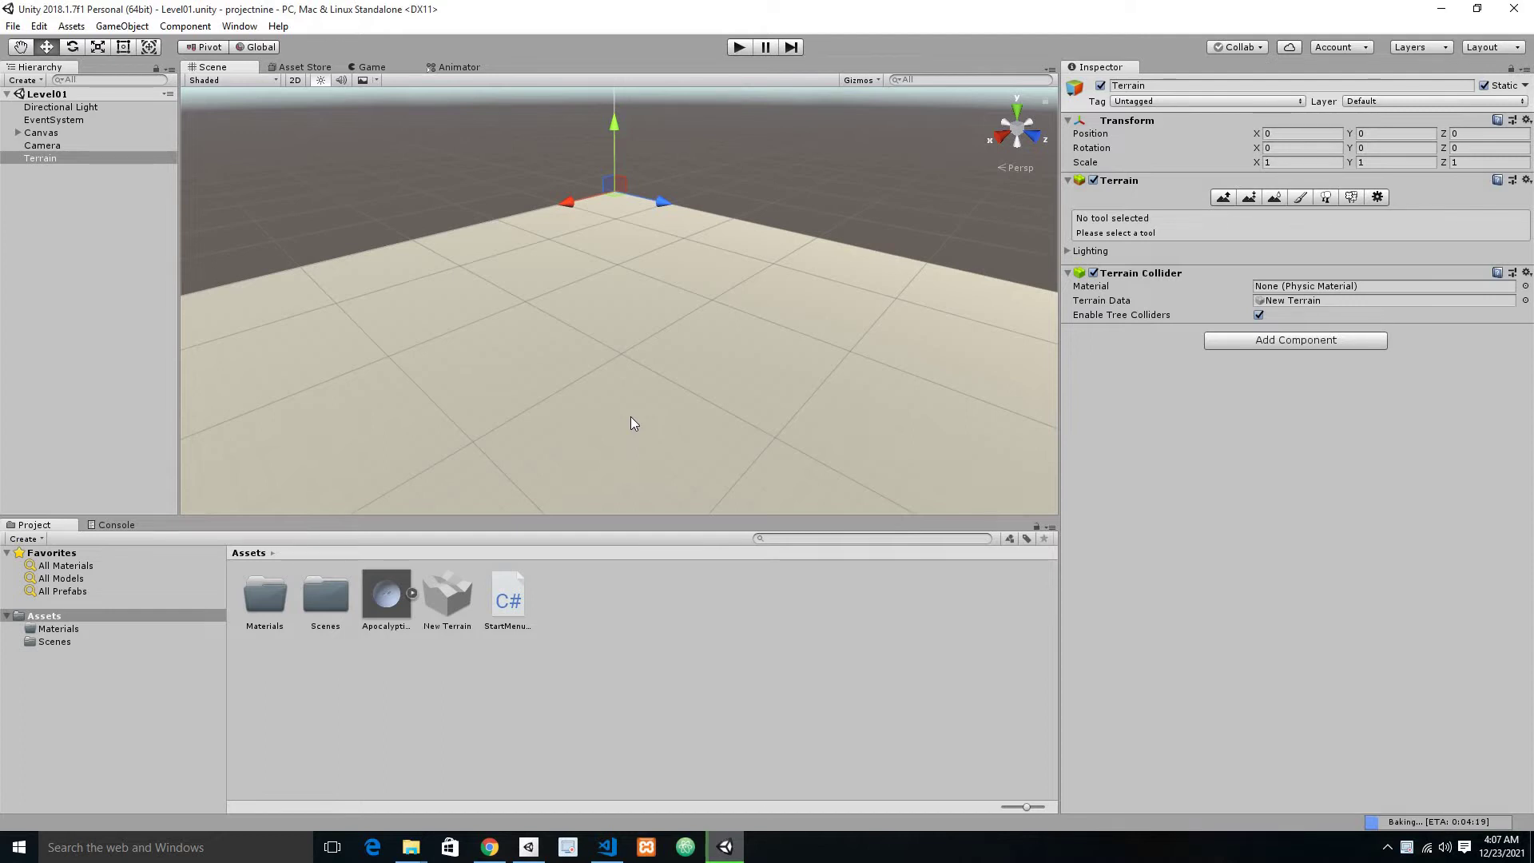
- Switch to Chrome and load textures.com in a new tab
mouse_move(496, 845)
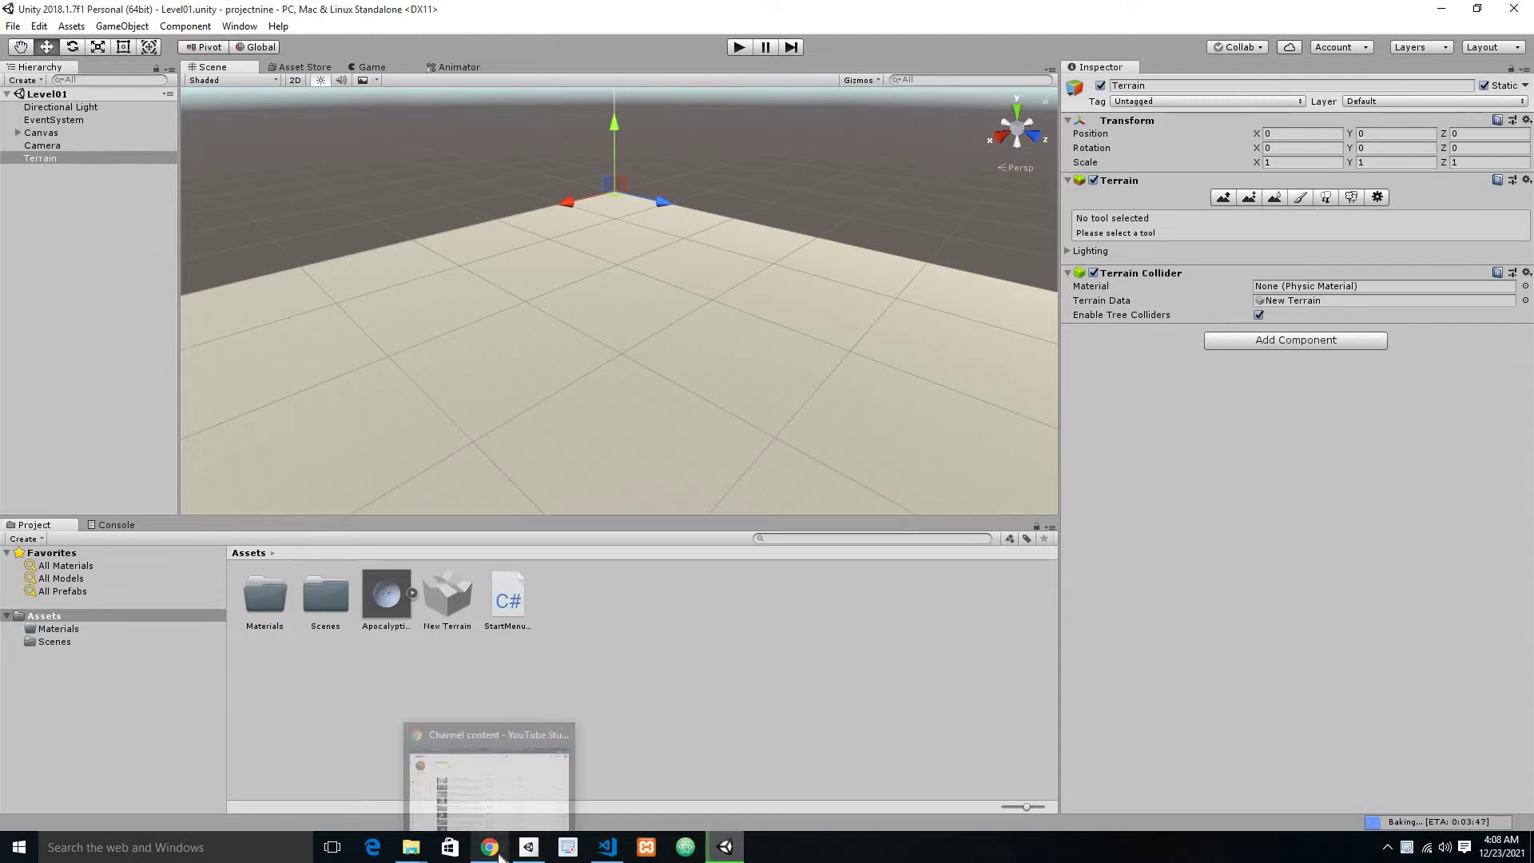
key(alt+Tab)
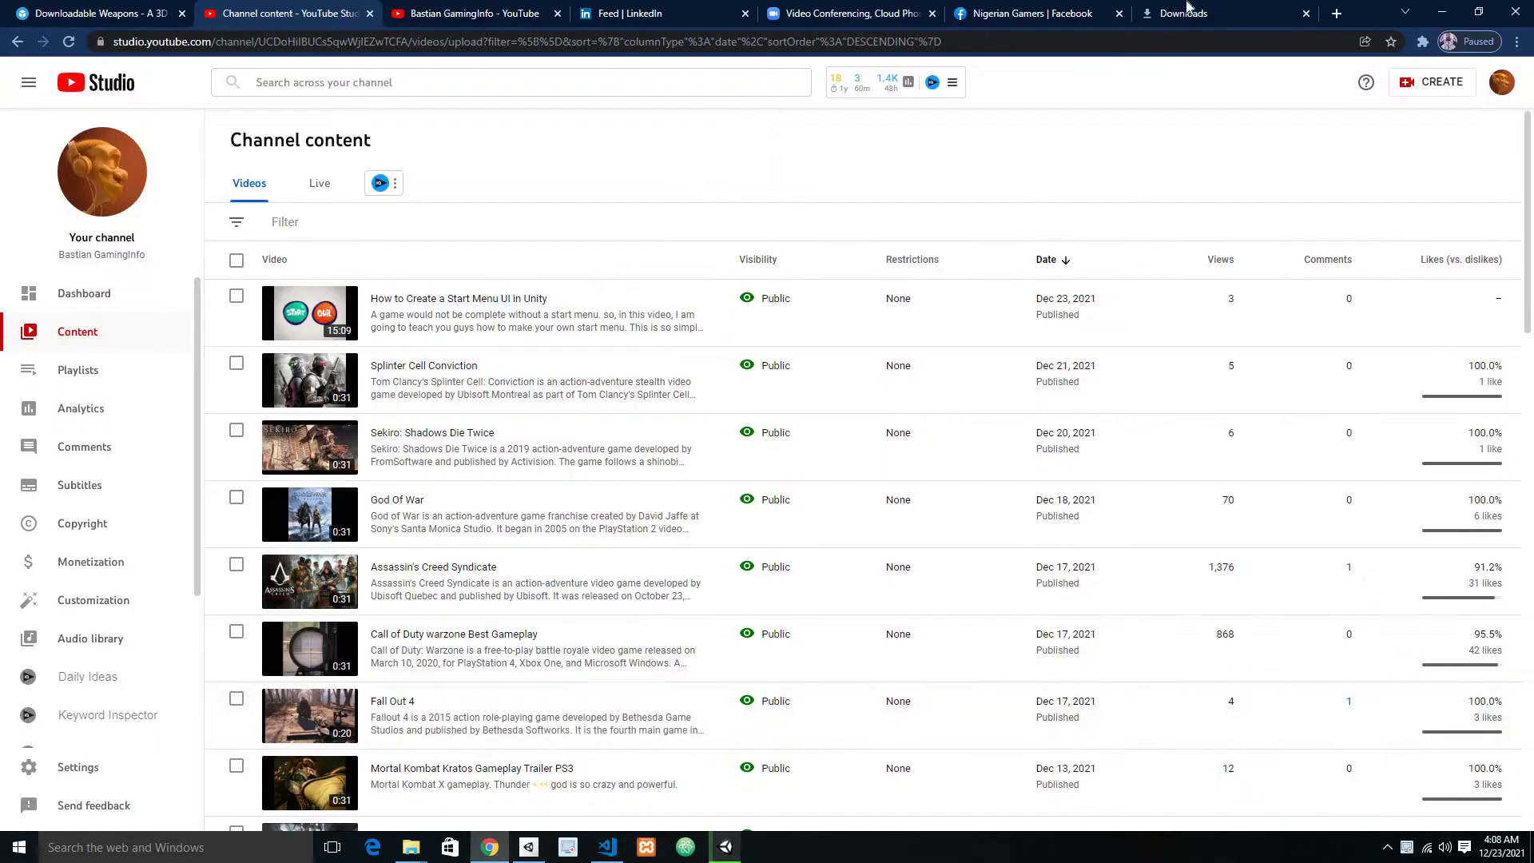
click(1336, 14)
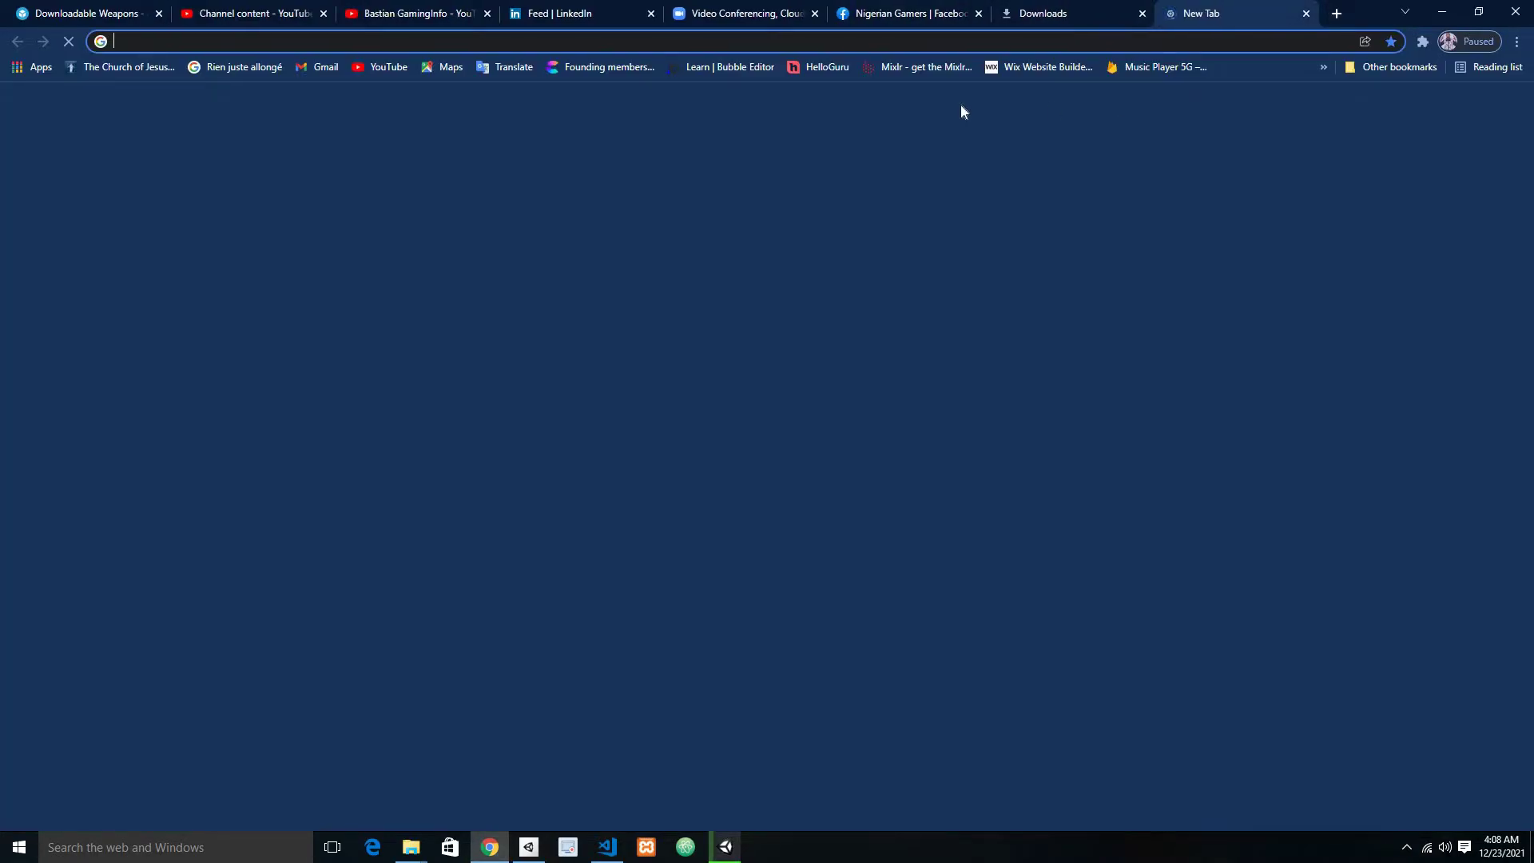
text(textures.com)
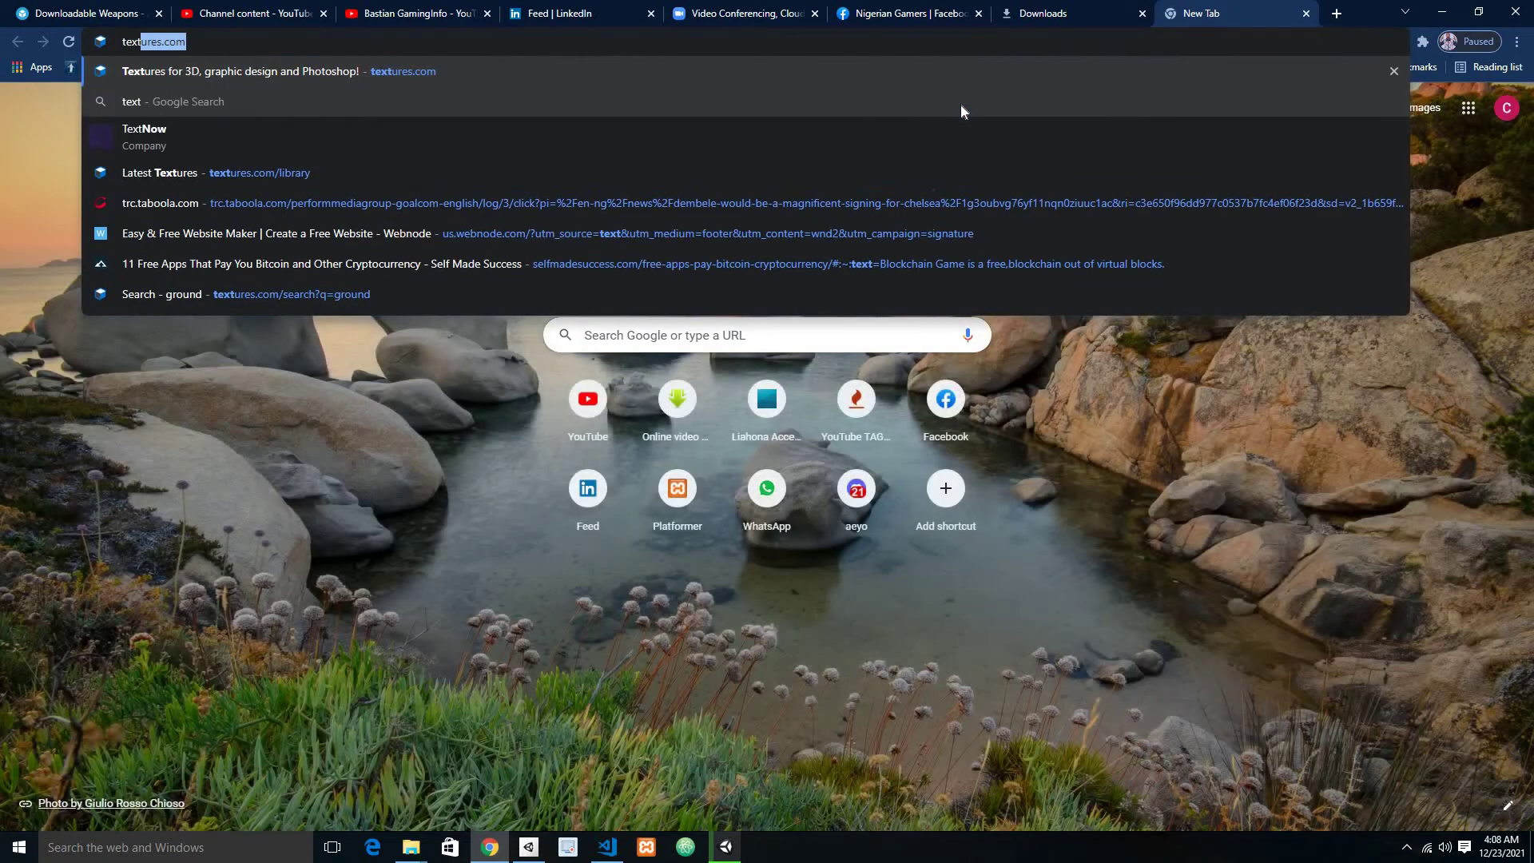
key(Return)
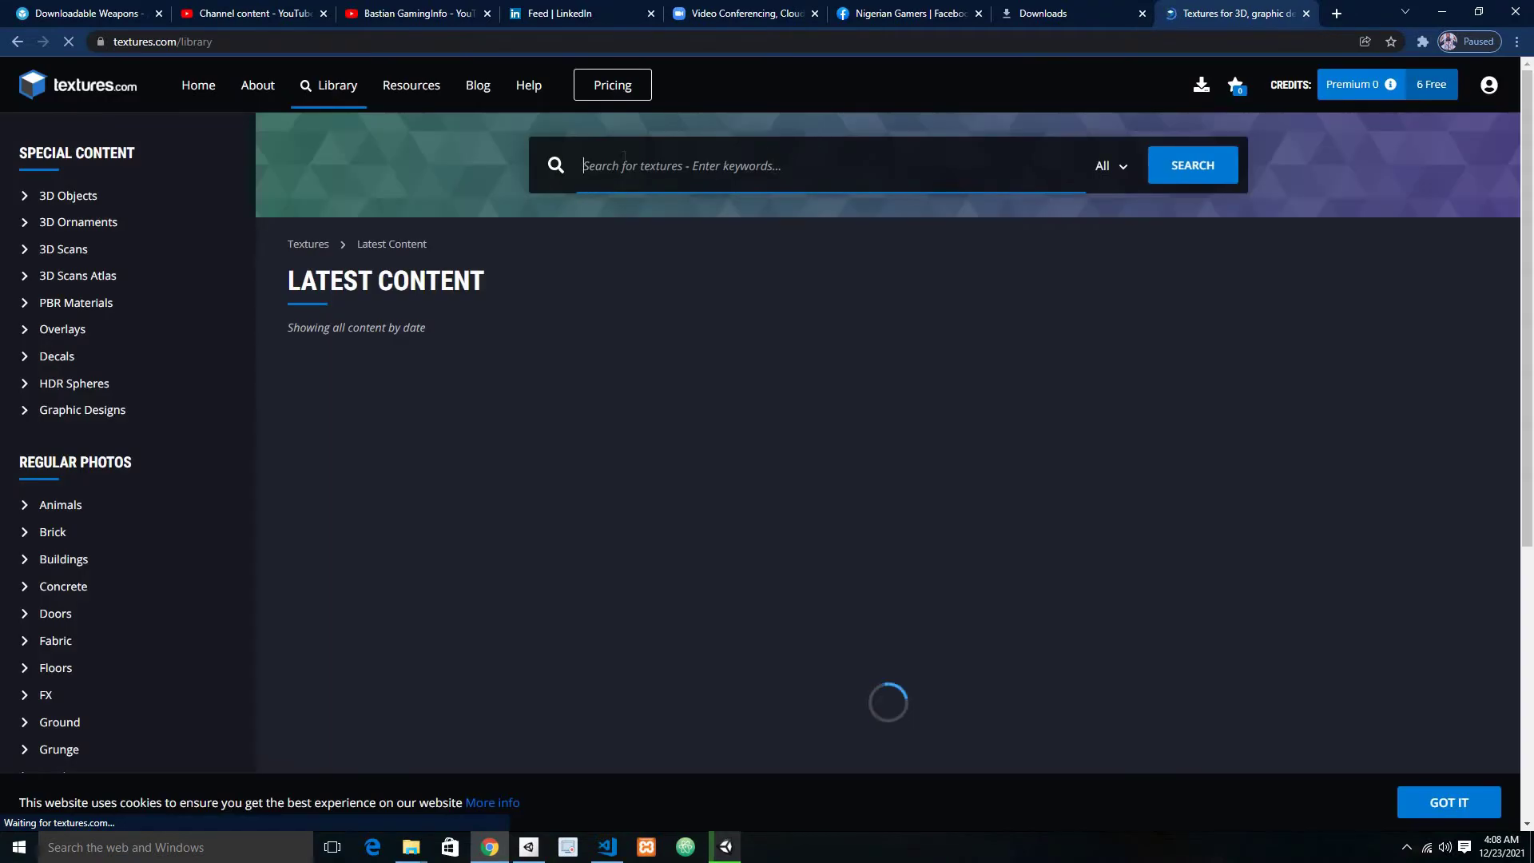
- Search the textures.com library for 'ground'
click(624, 157)
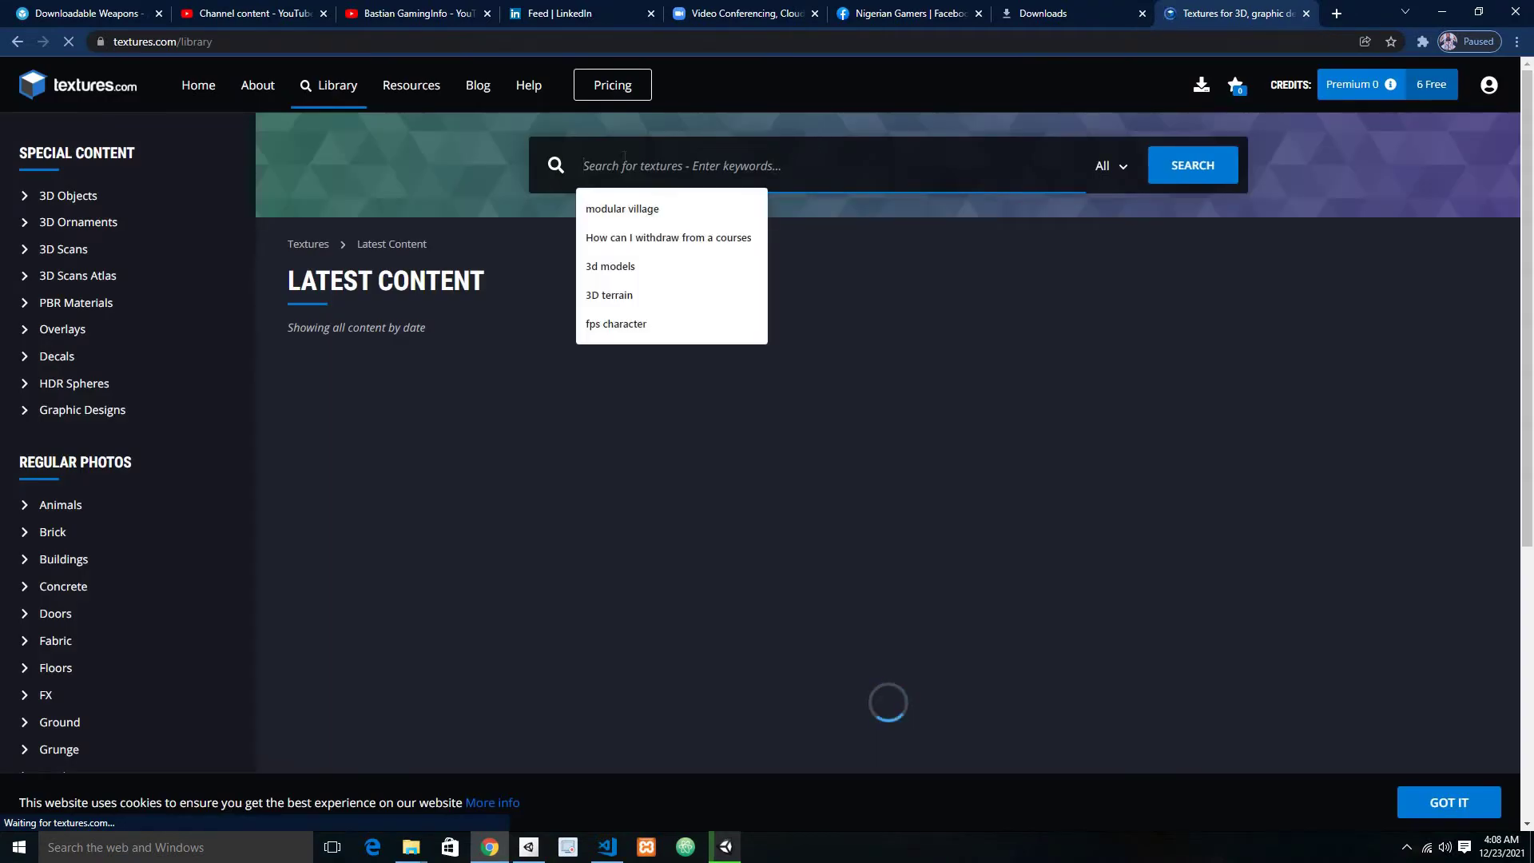
text(ground)
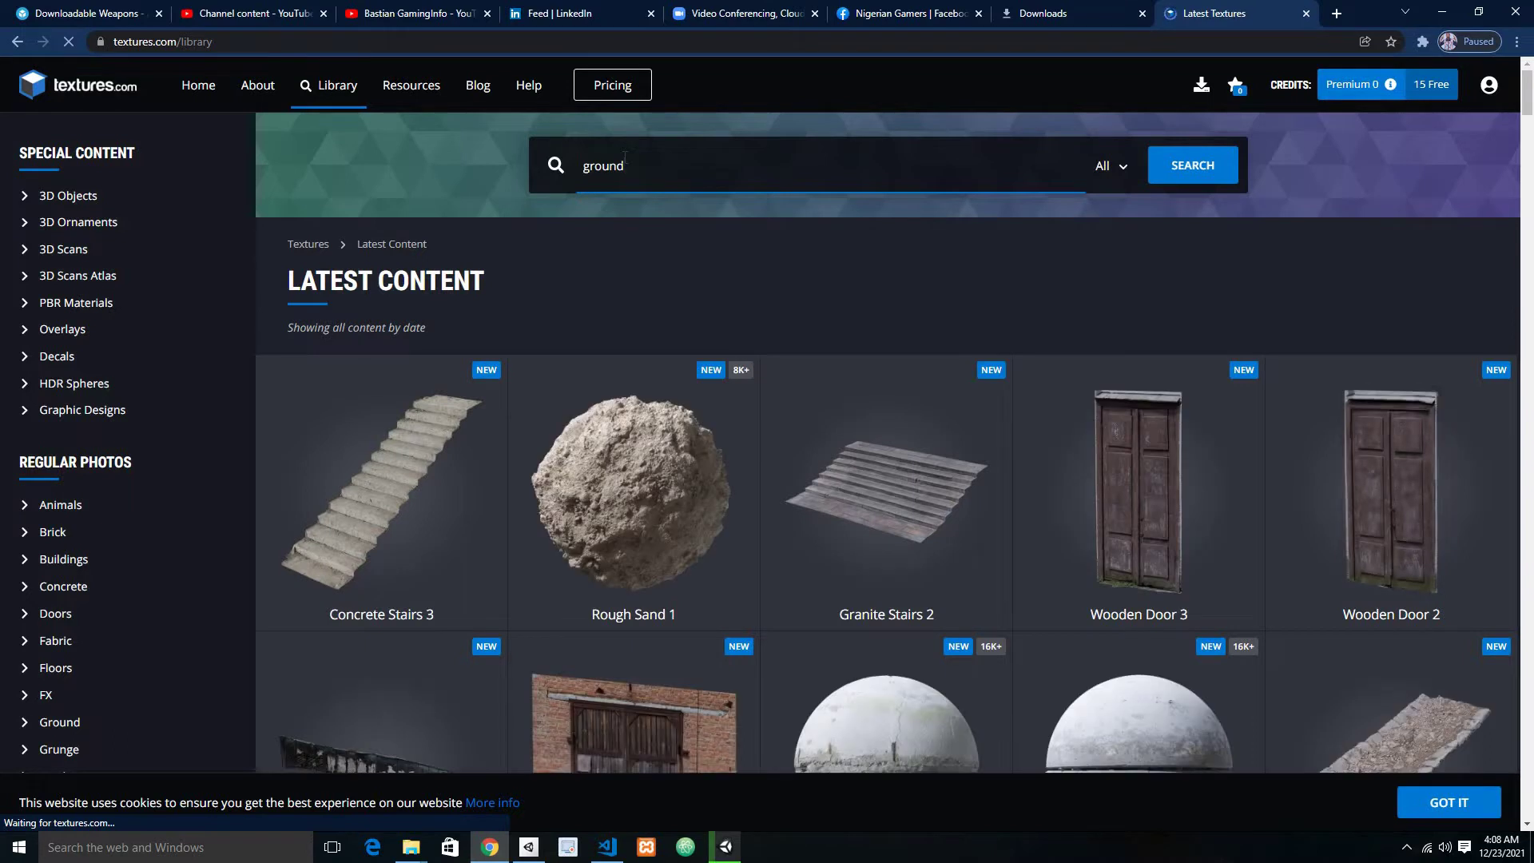
key(Return)
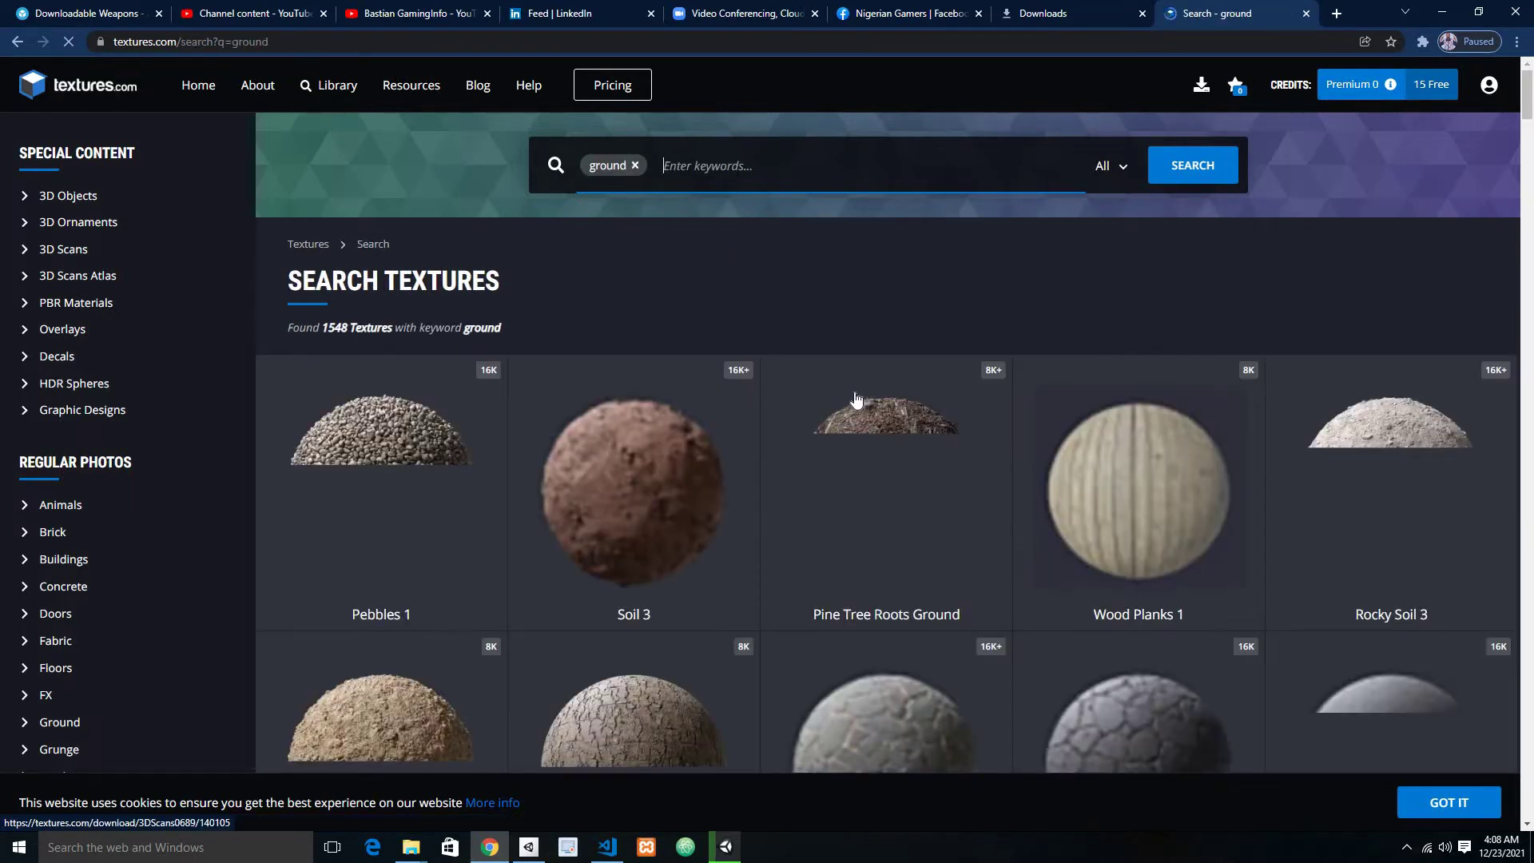
- Scroll the ground results down until Forest Cobblestone 03 Path is visible
scroll(854, 419, down, 2)
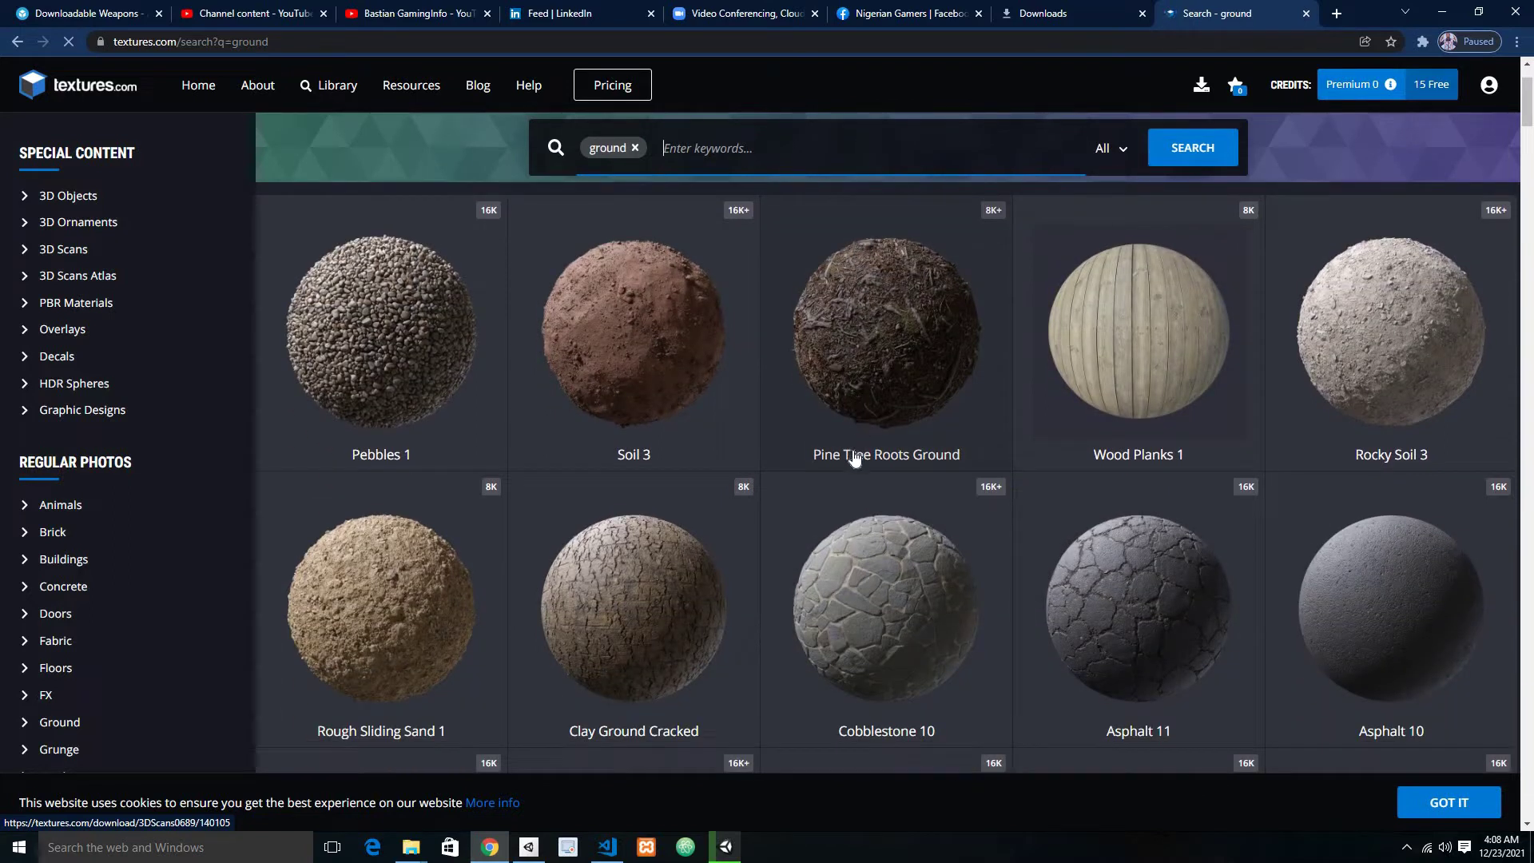
scroll(855, 453, down, 5)
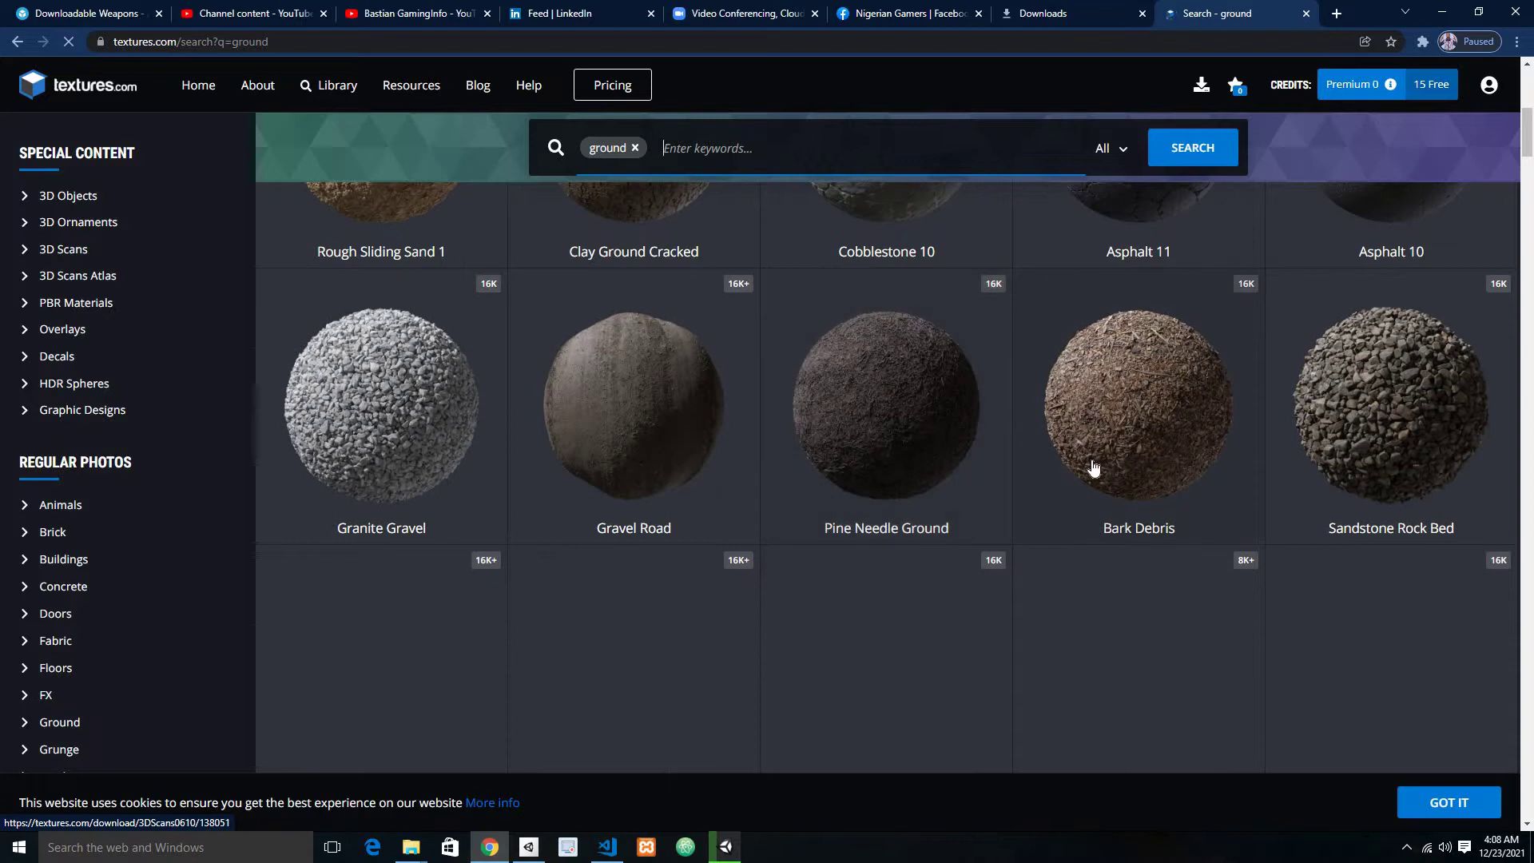
scroll(746, 480, down, 5)
scroll(746, 479, down, 1)
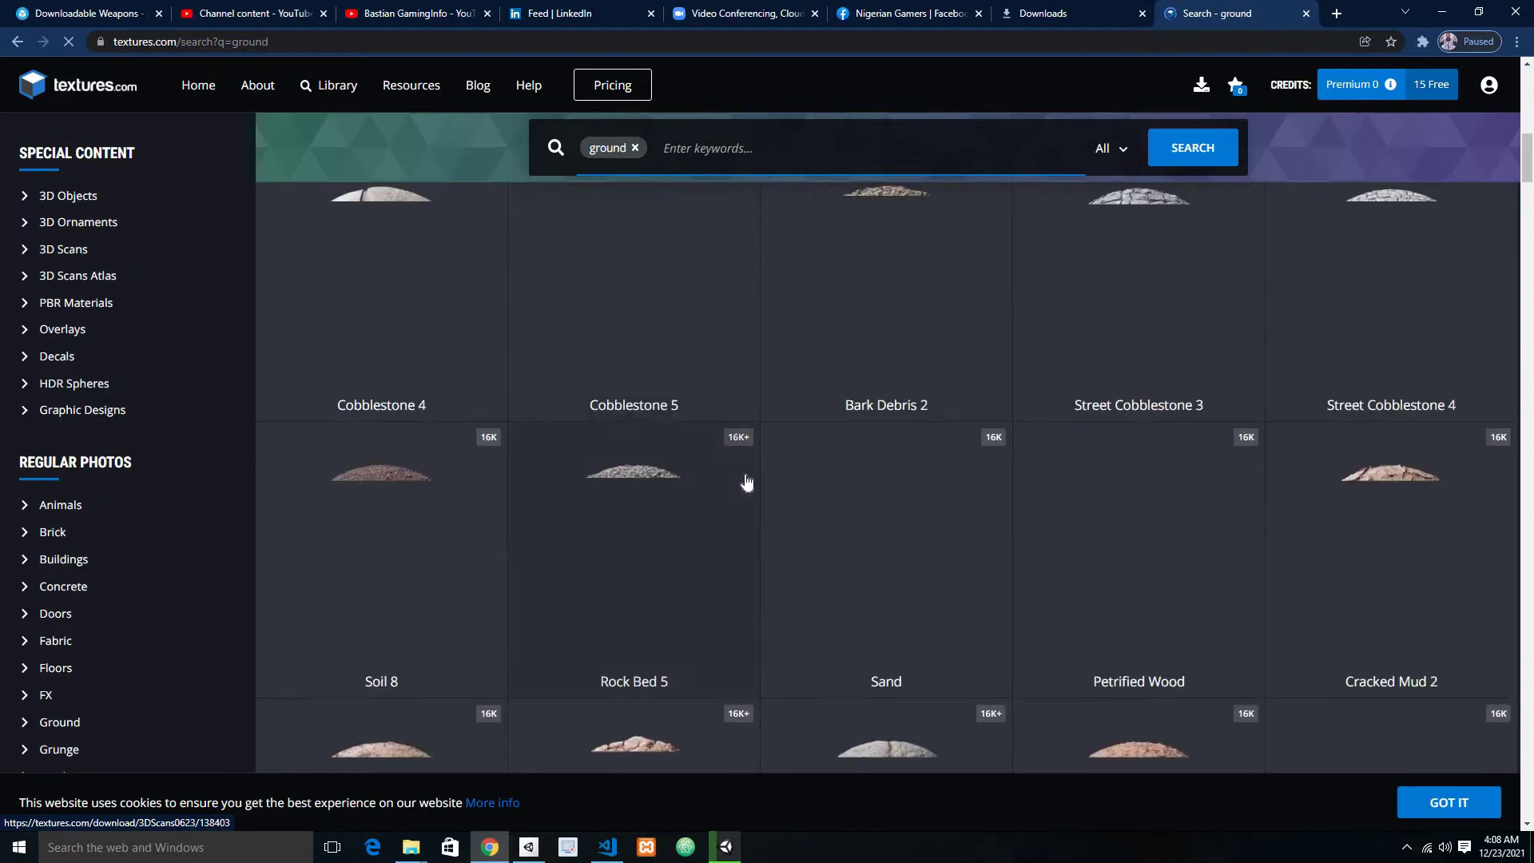
scroll(746, 483, down, 2)
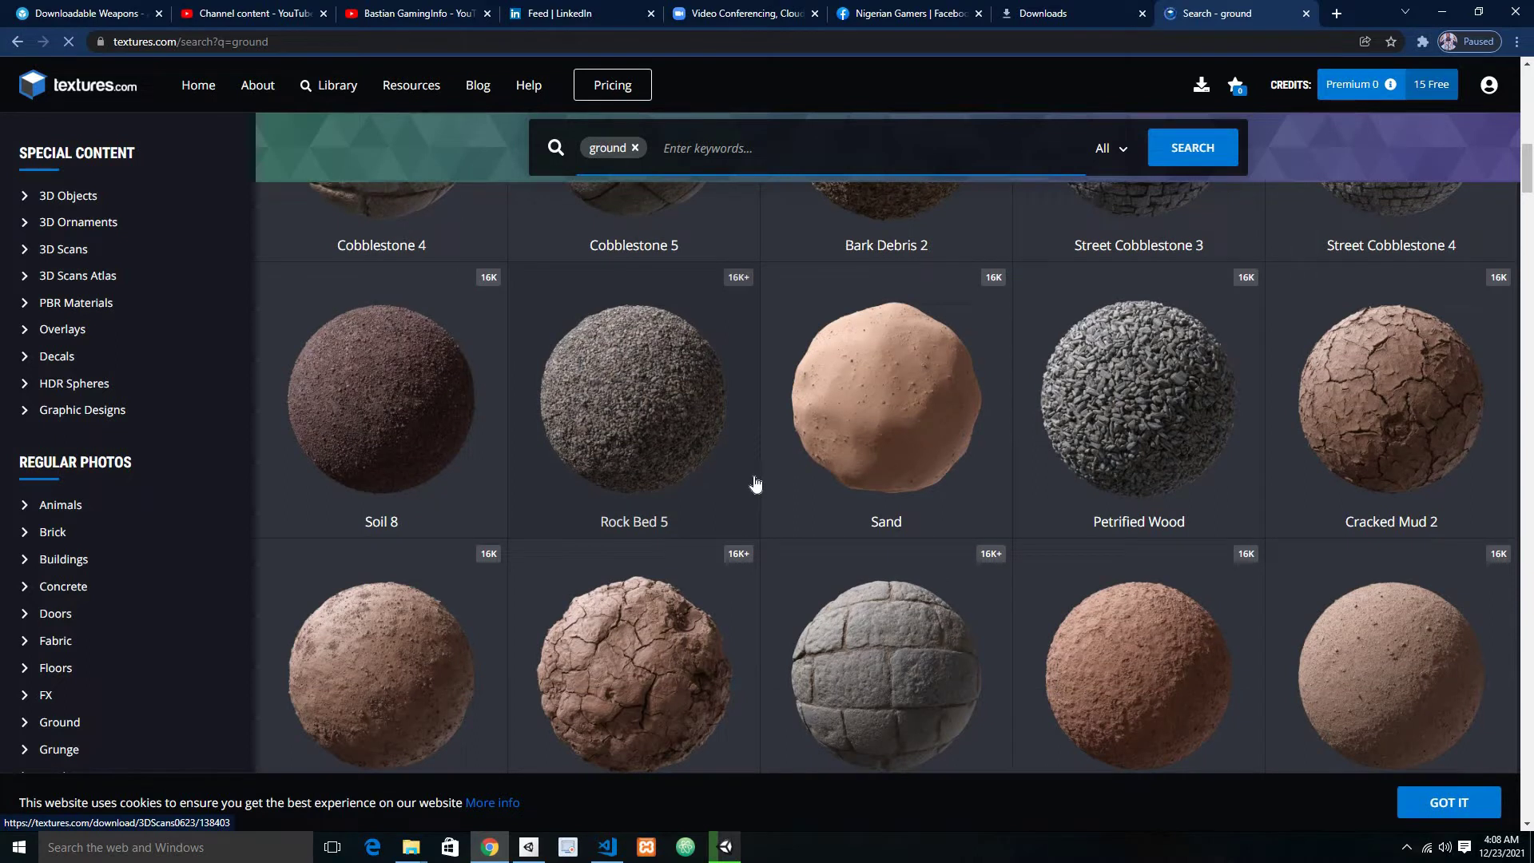
scroll(767, 477, down, 1)
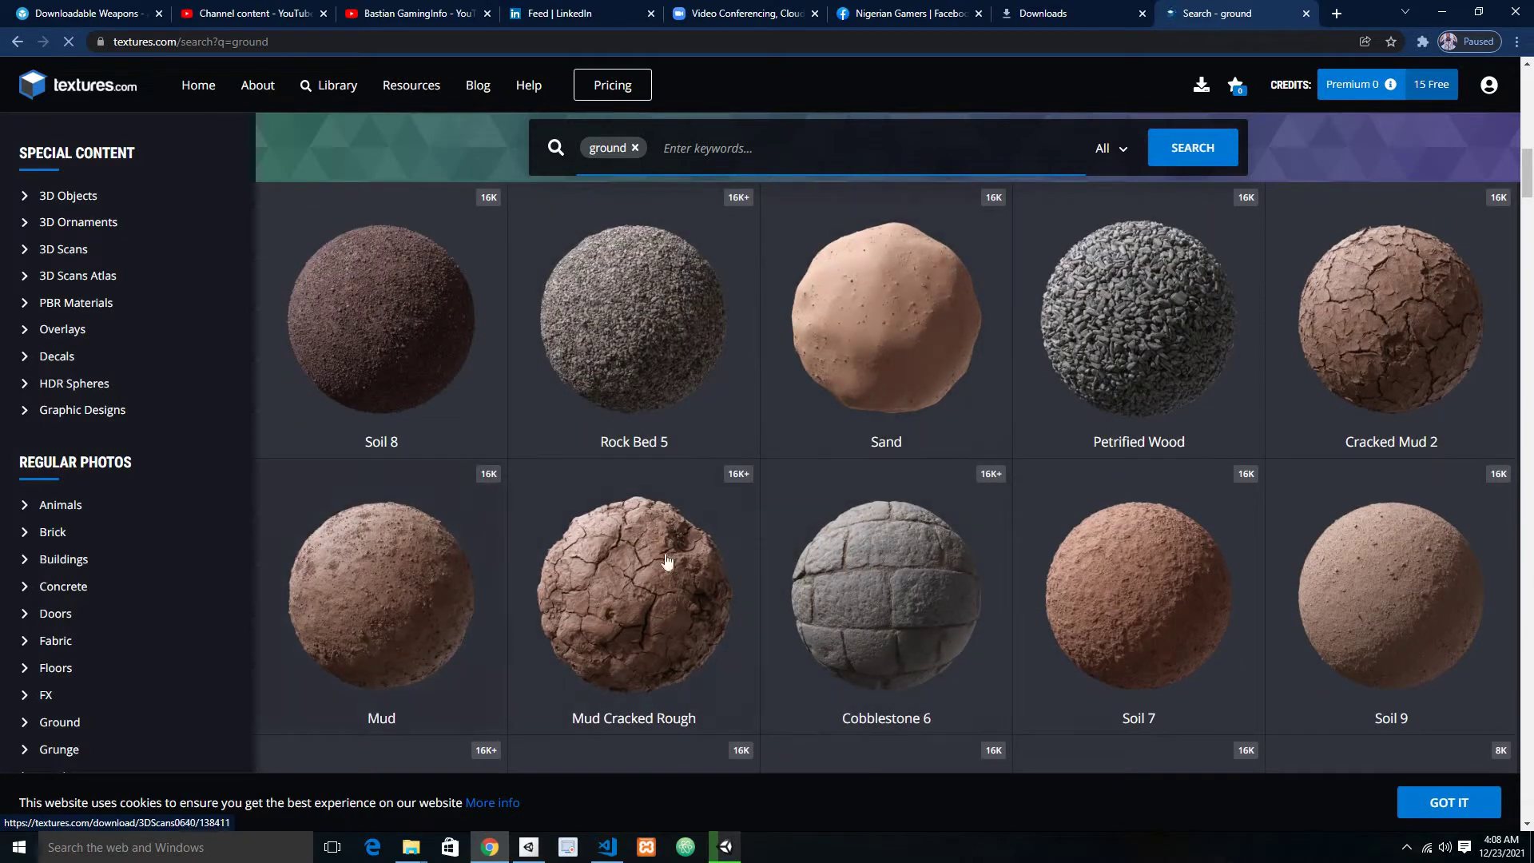
scroll(867, 580, down, 3)
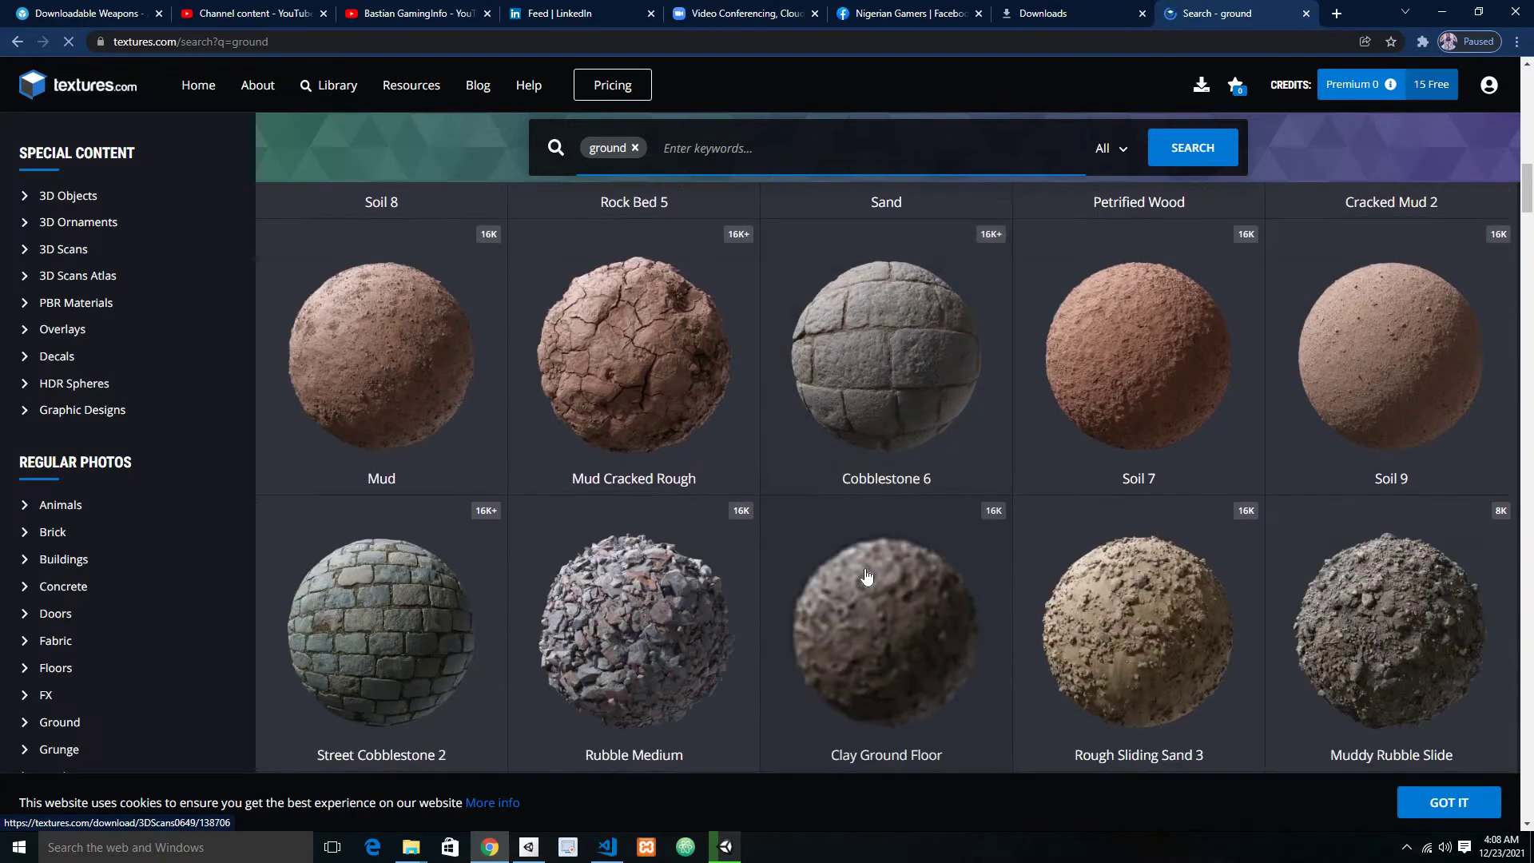
scroll(866, 575, down, 2)
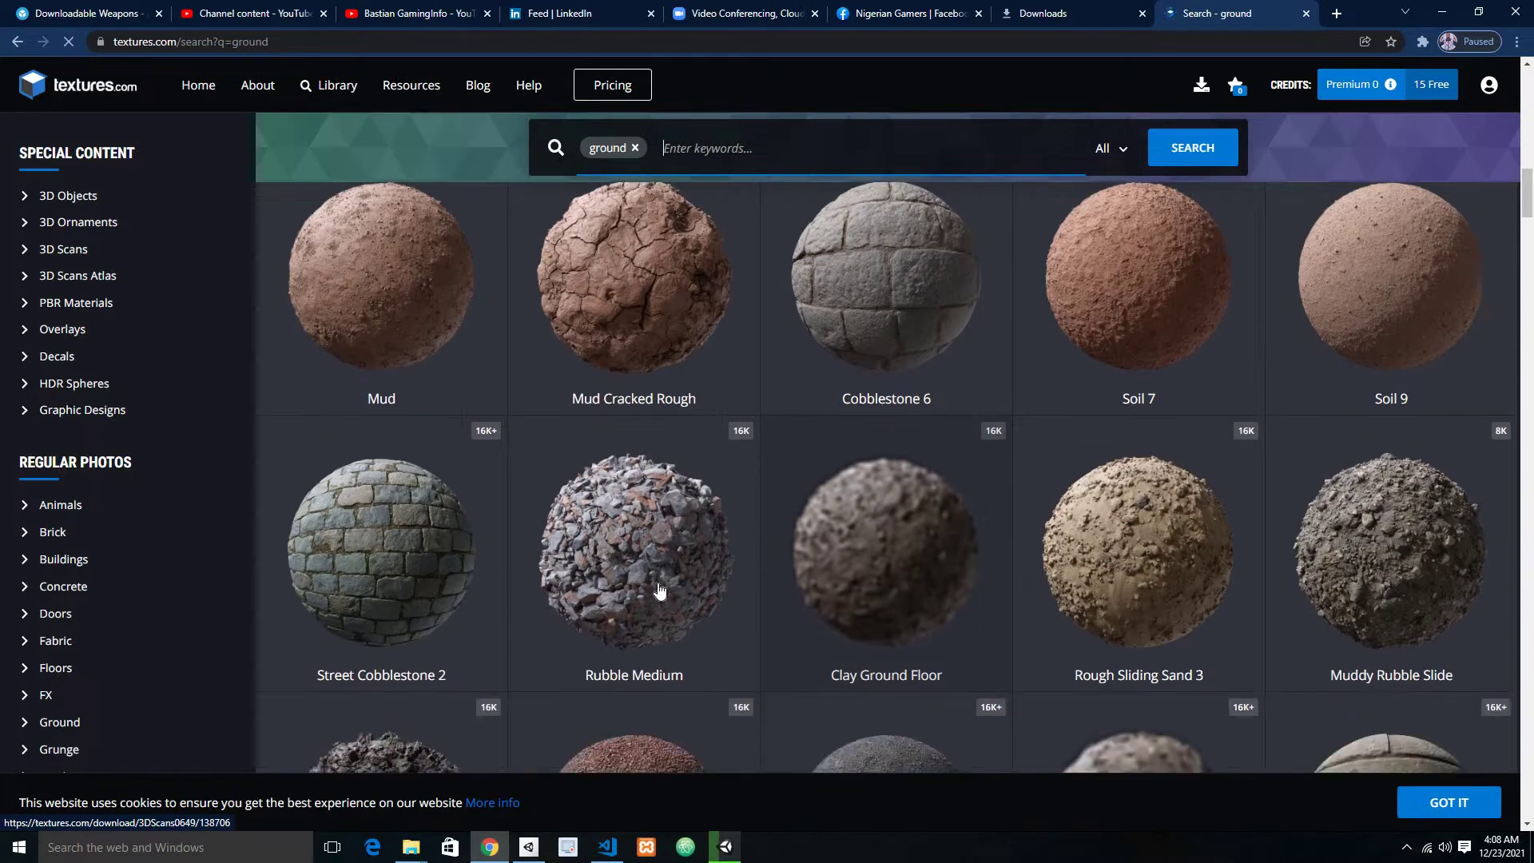
scroll(401, 572, down, 2)
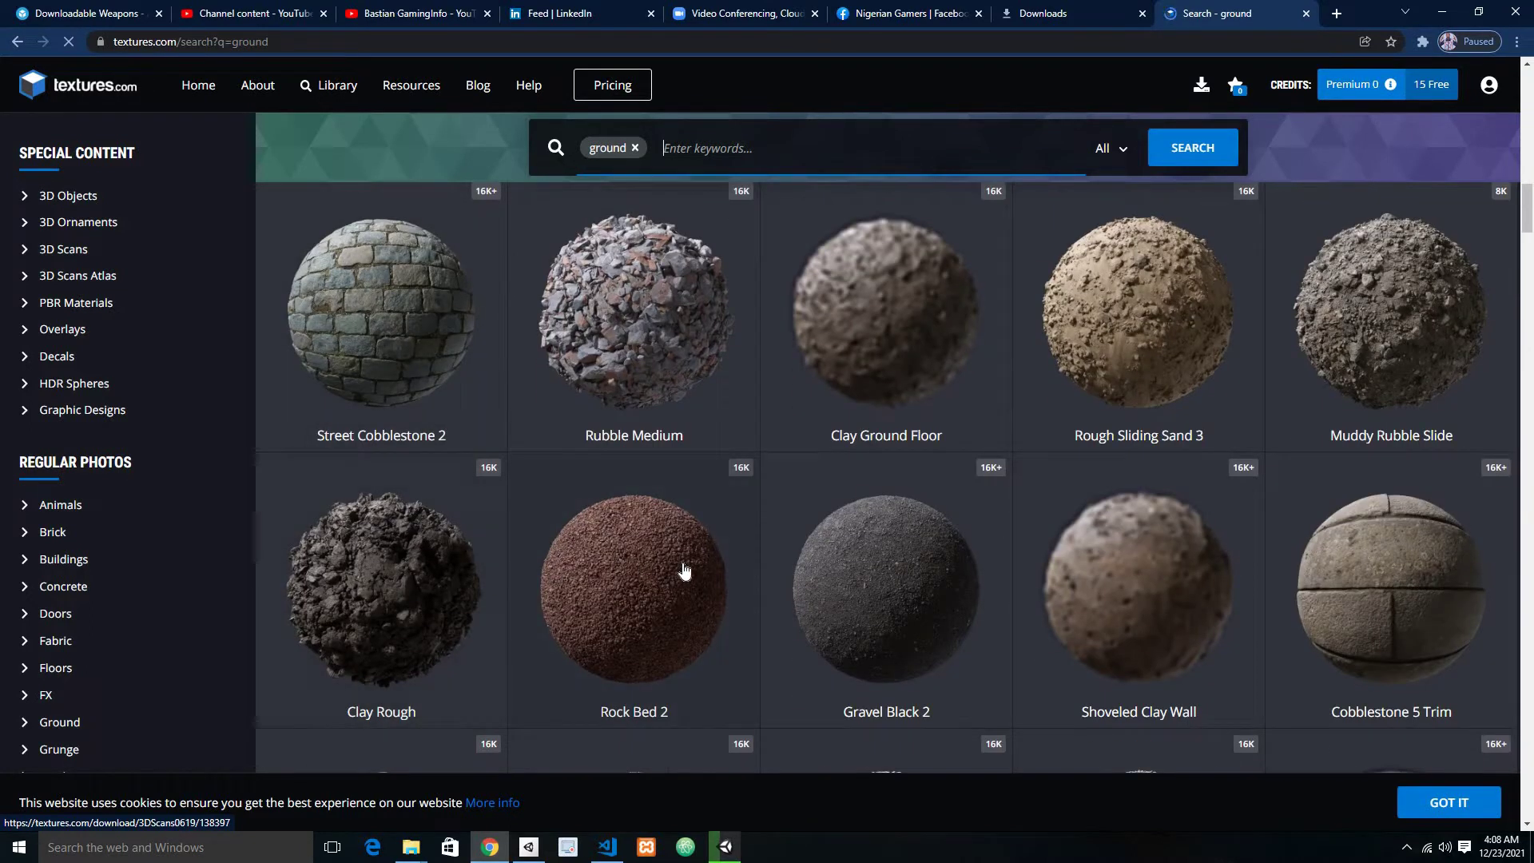
scroll(685, 572, down, 3)
scroll(690, 570, down, 2)
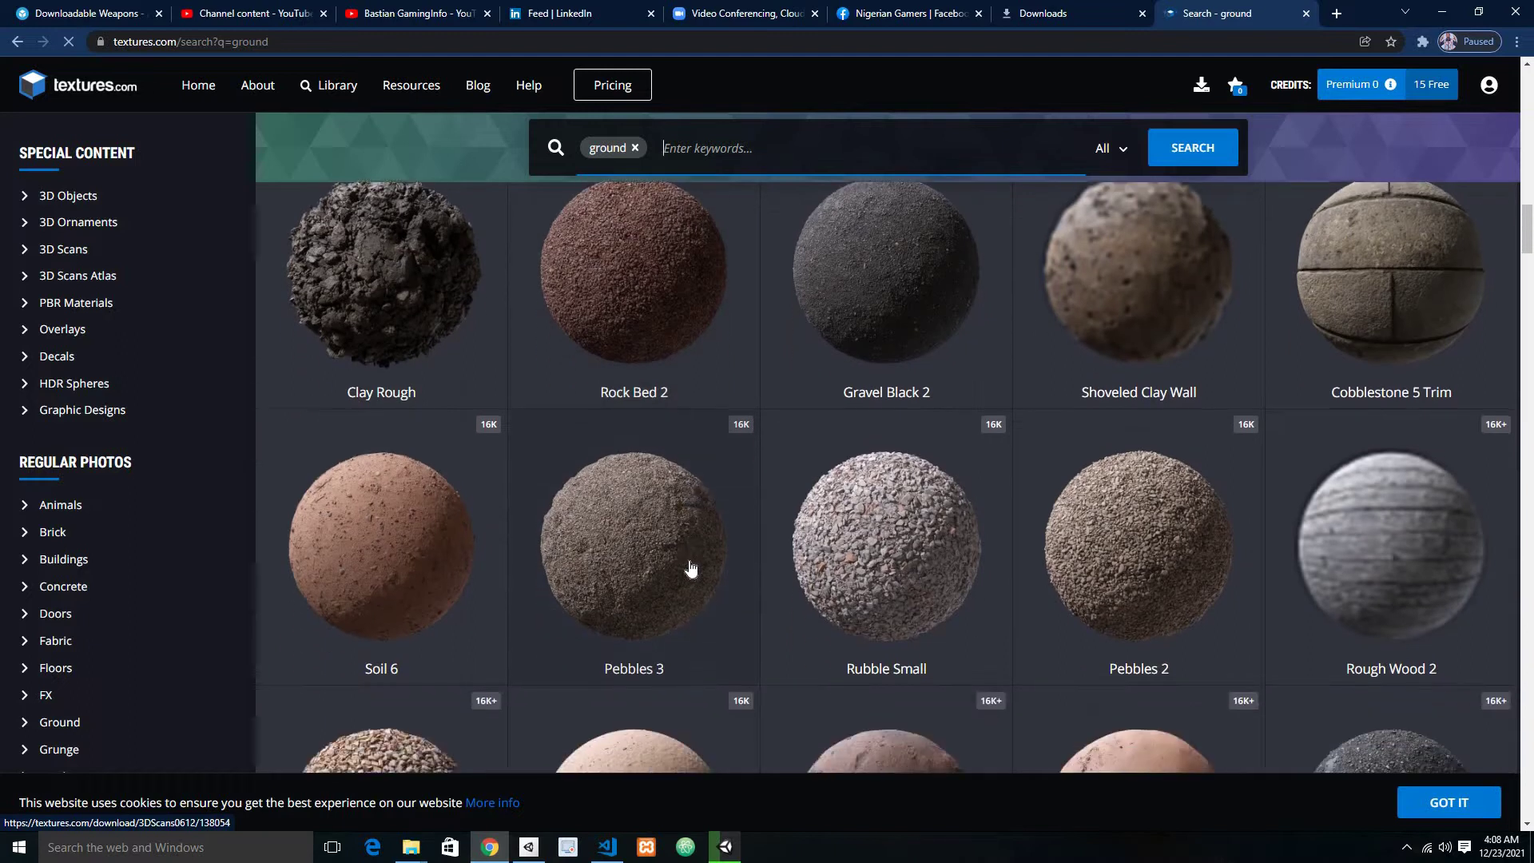
scroll(803, 572, down, 3)
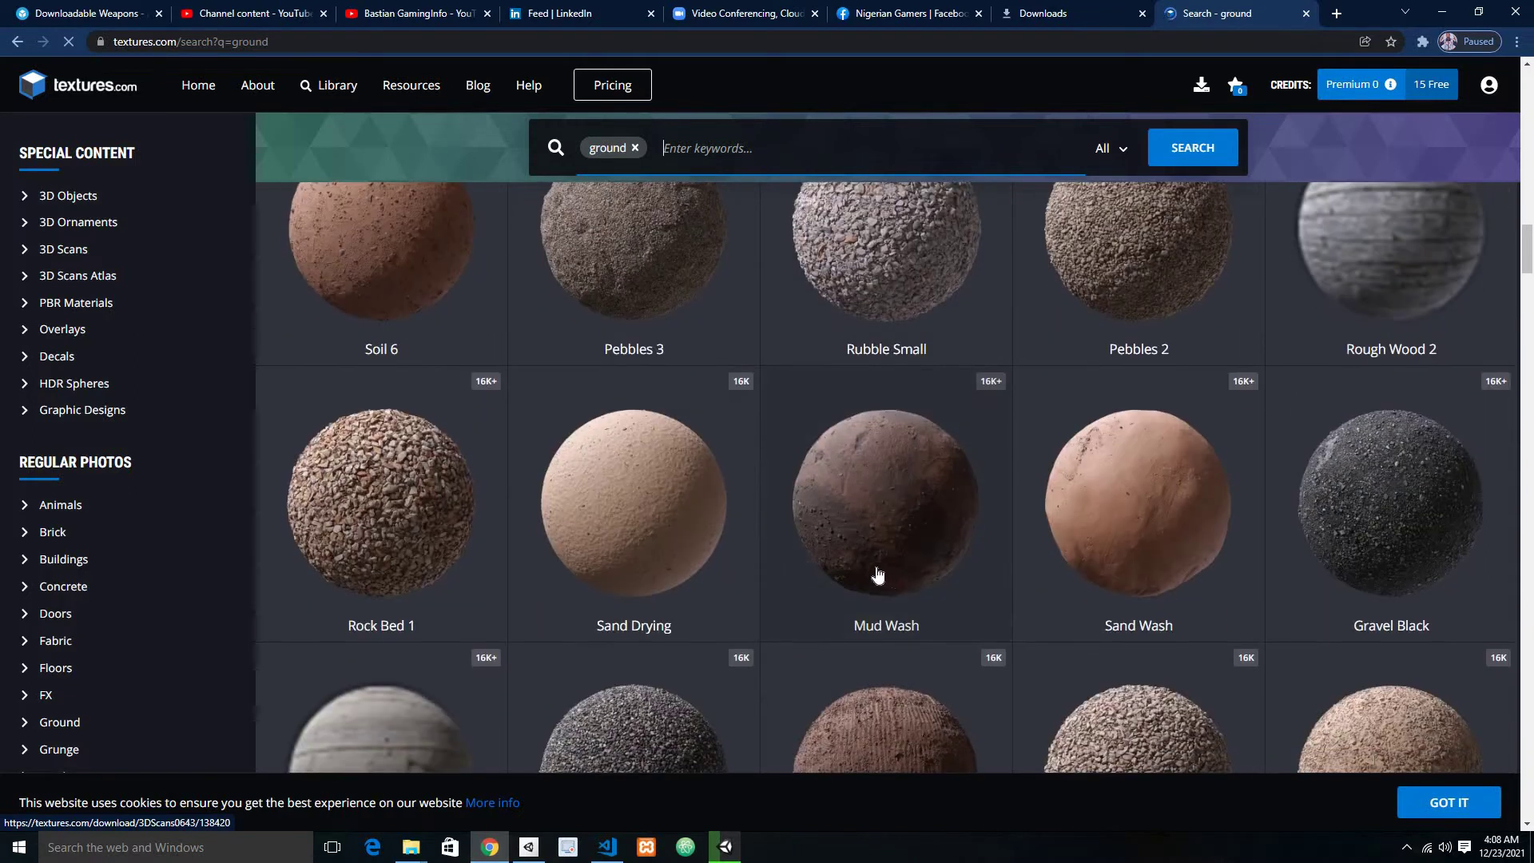
scroll(775, 578, down, 3)
scroll(695, 584, down, 3)
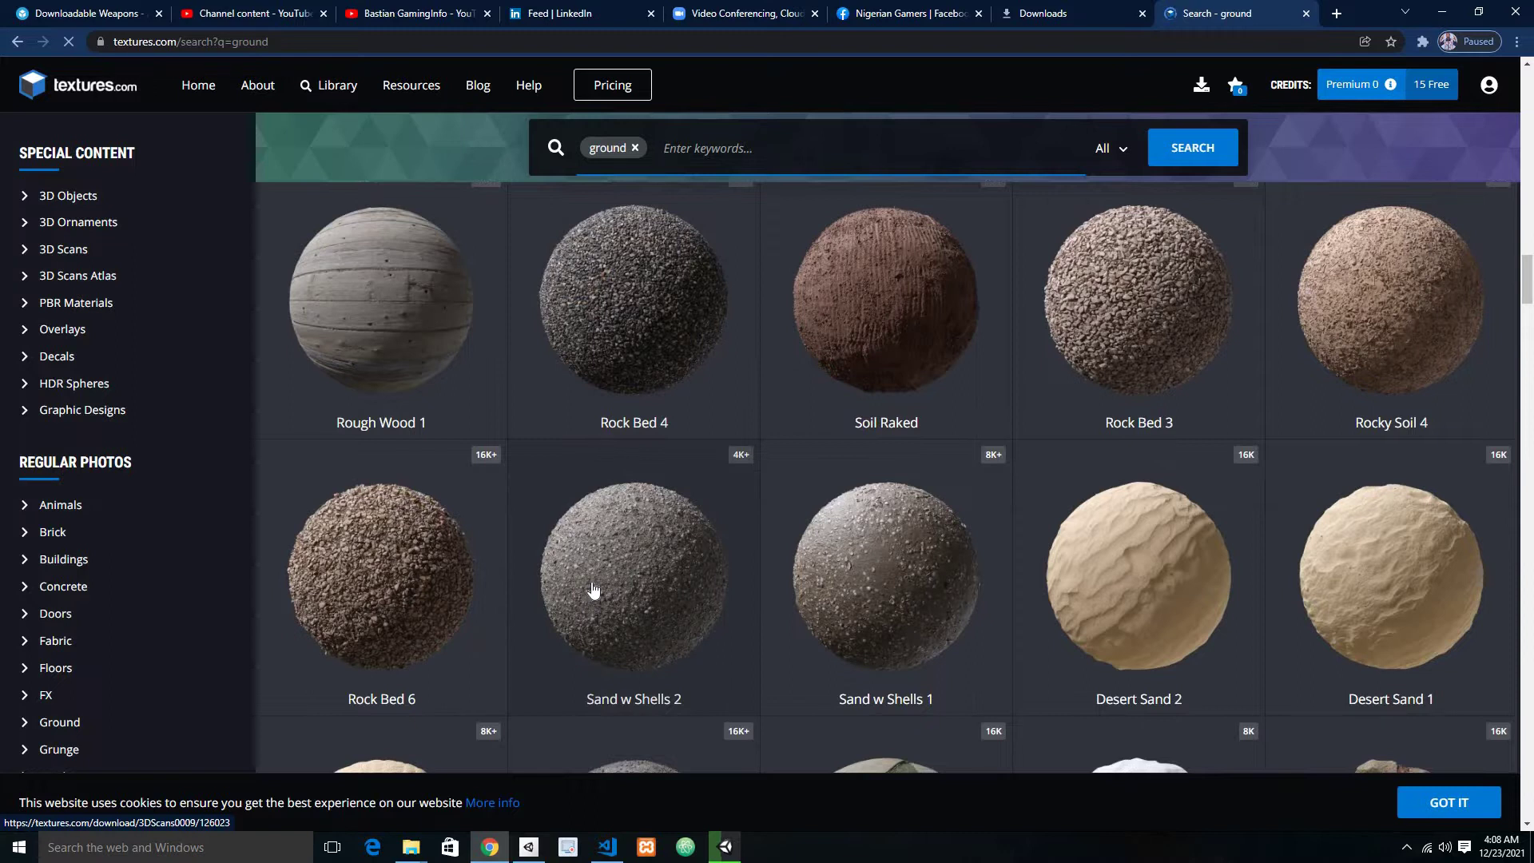
scroll(593, 590, down, 4)
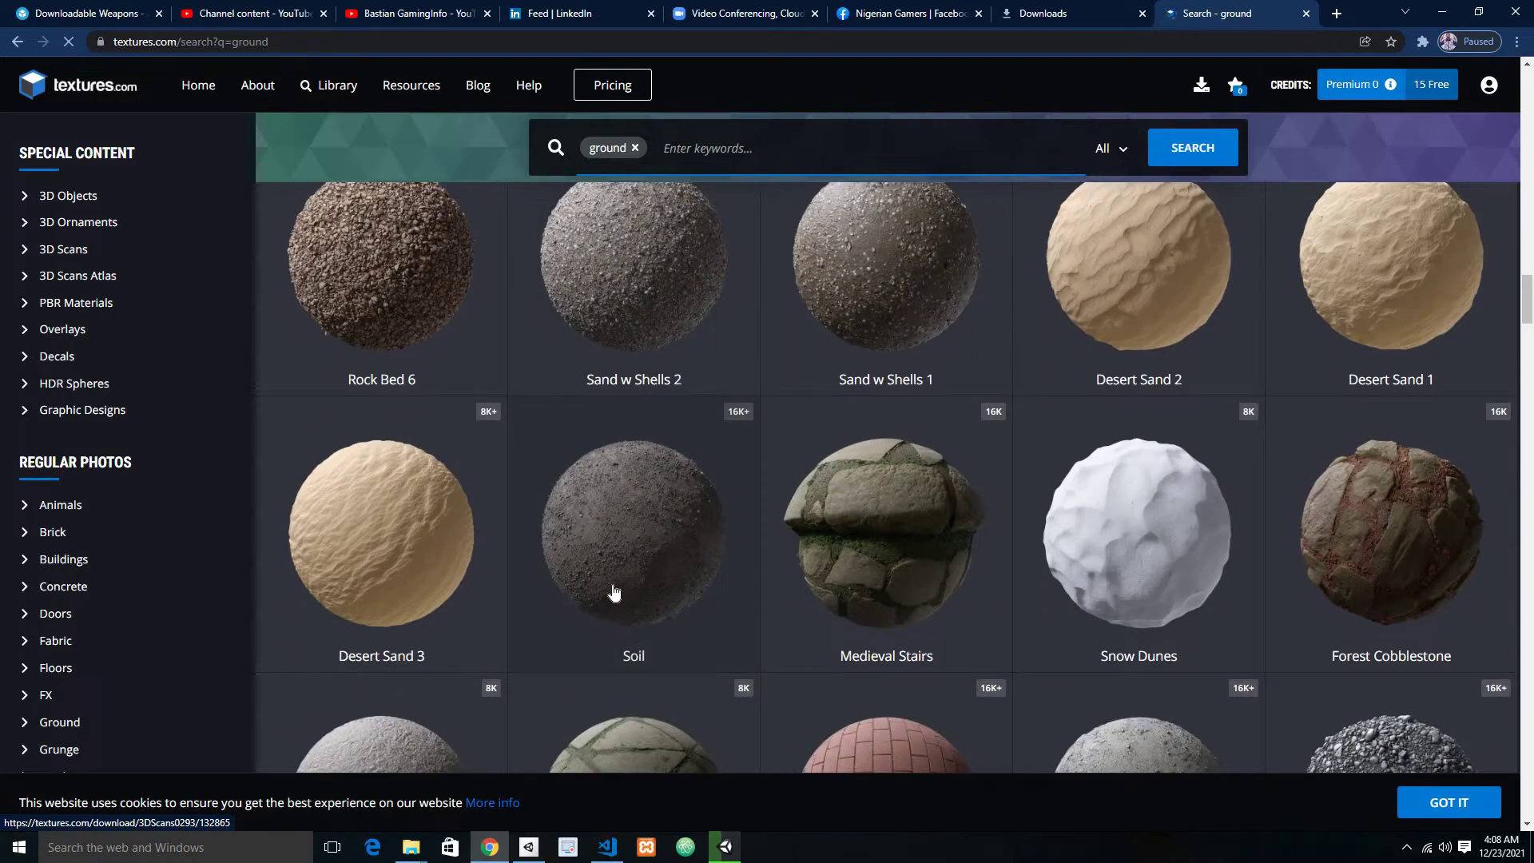
scroll(614, 592, down, 3)
scroll(613, 591, down, 3)
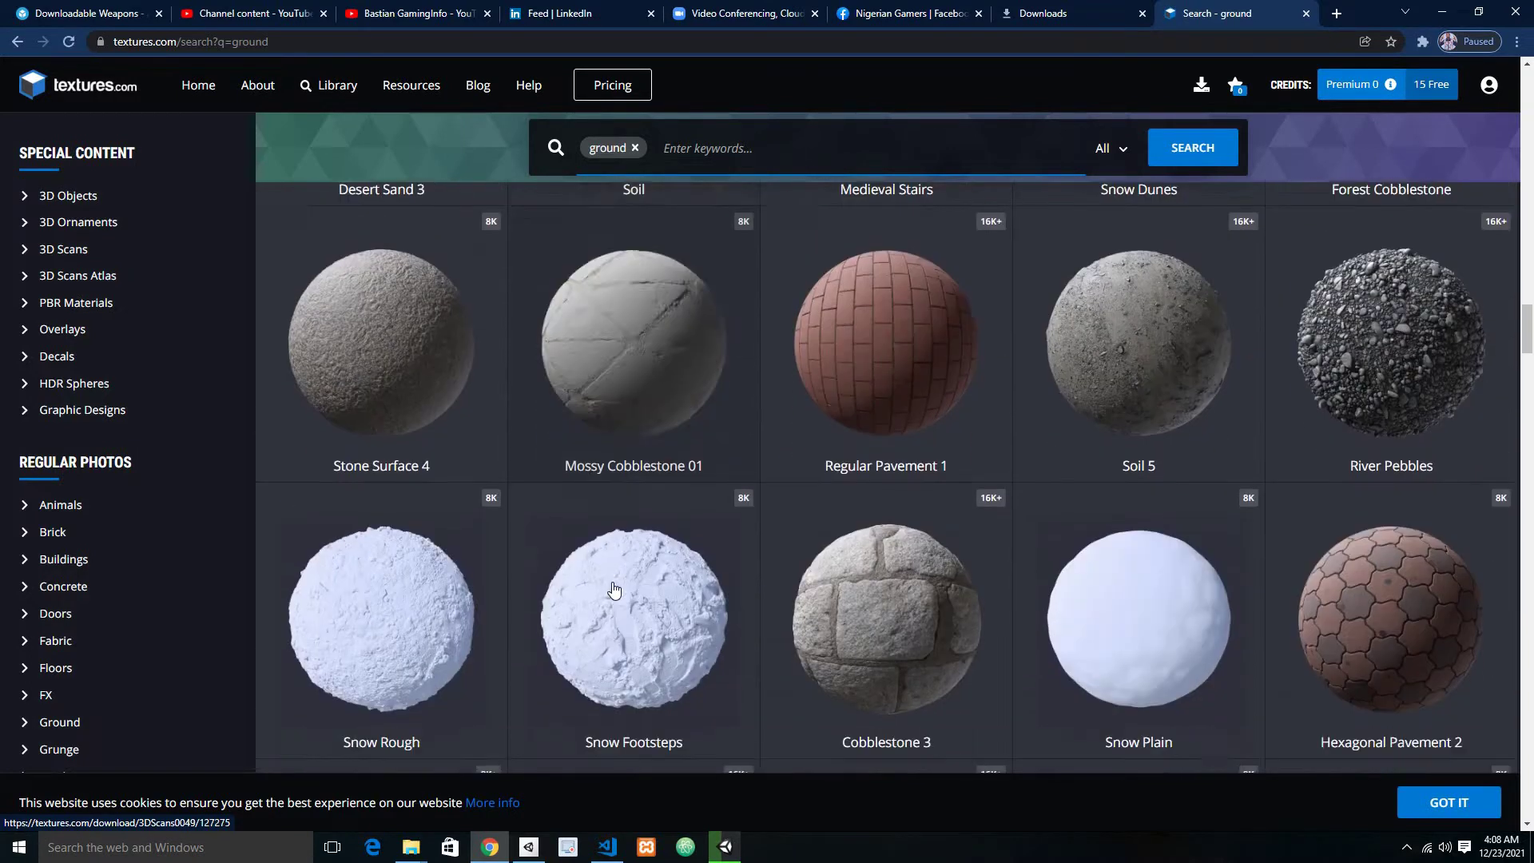
scroll(614, 591, down, 2)
scroll(615, 590, down, 3)
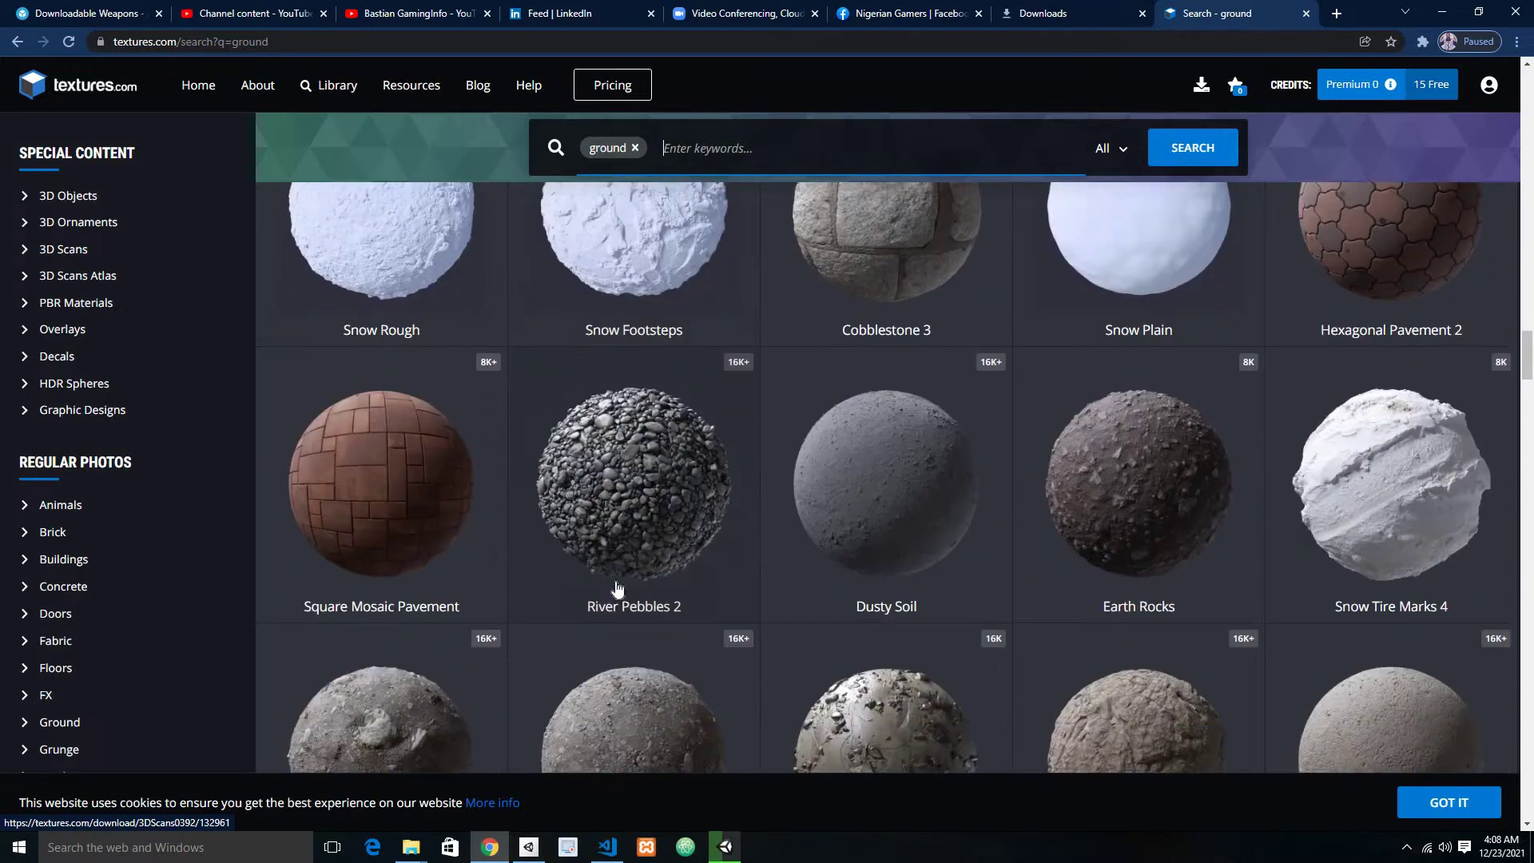
scroll(617, 589, down, 3)
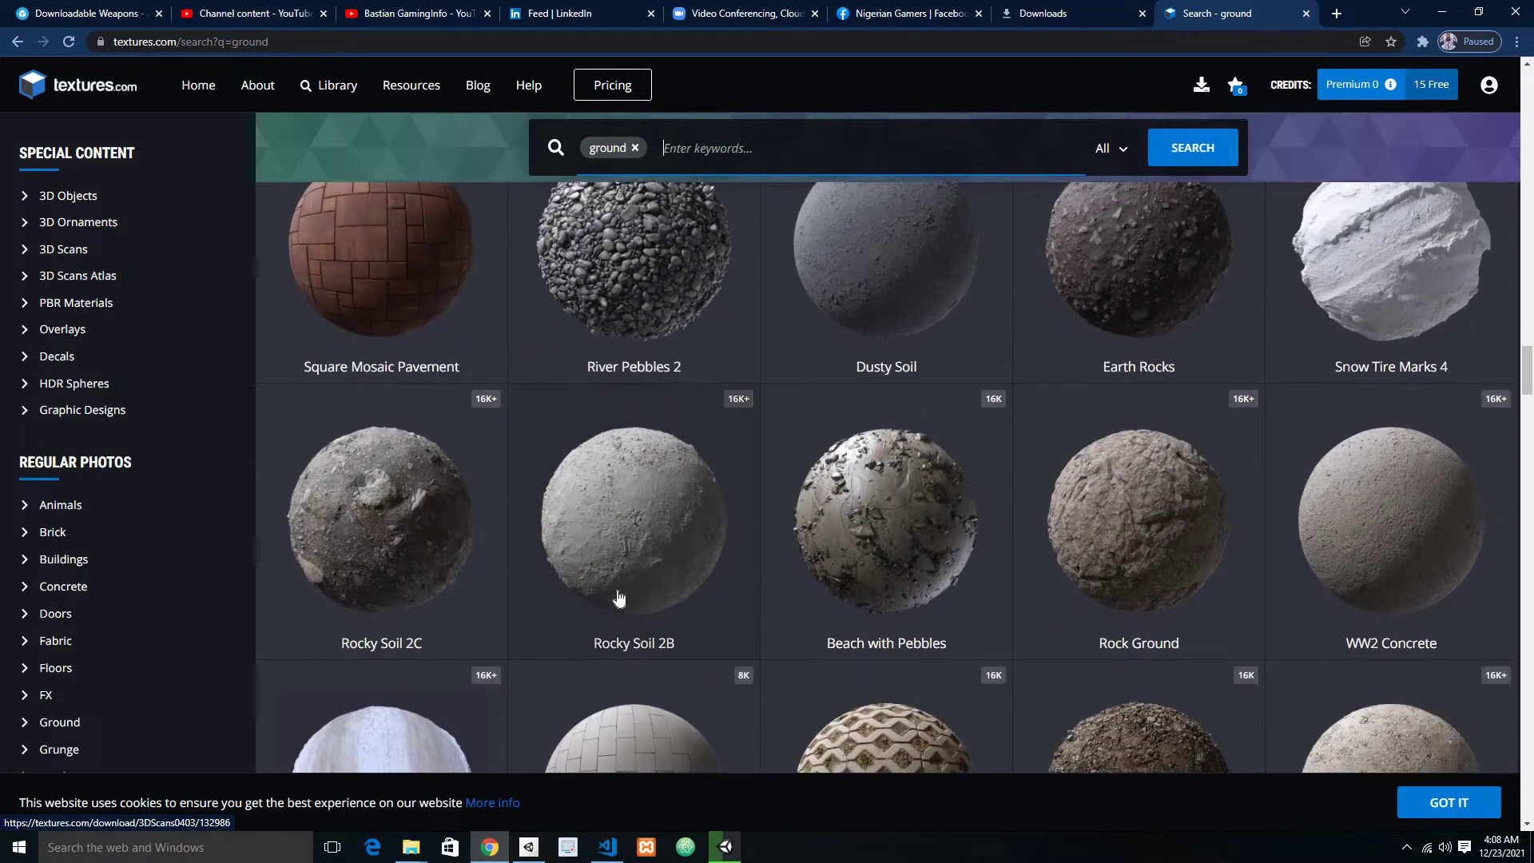
scroll(753, 634, down, 5)
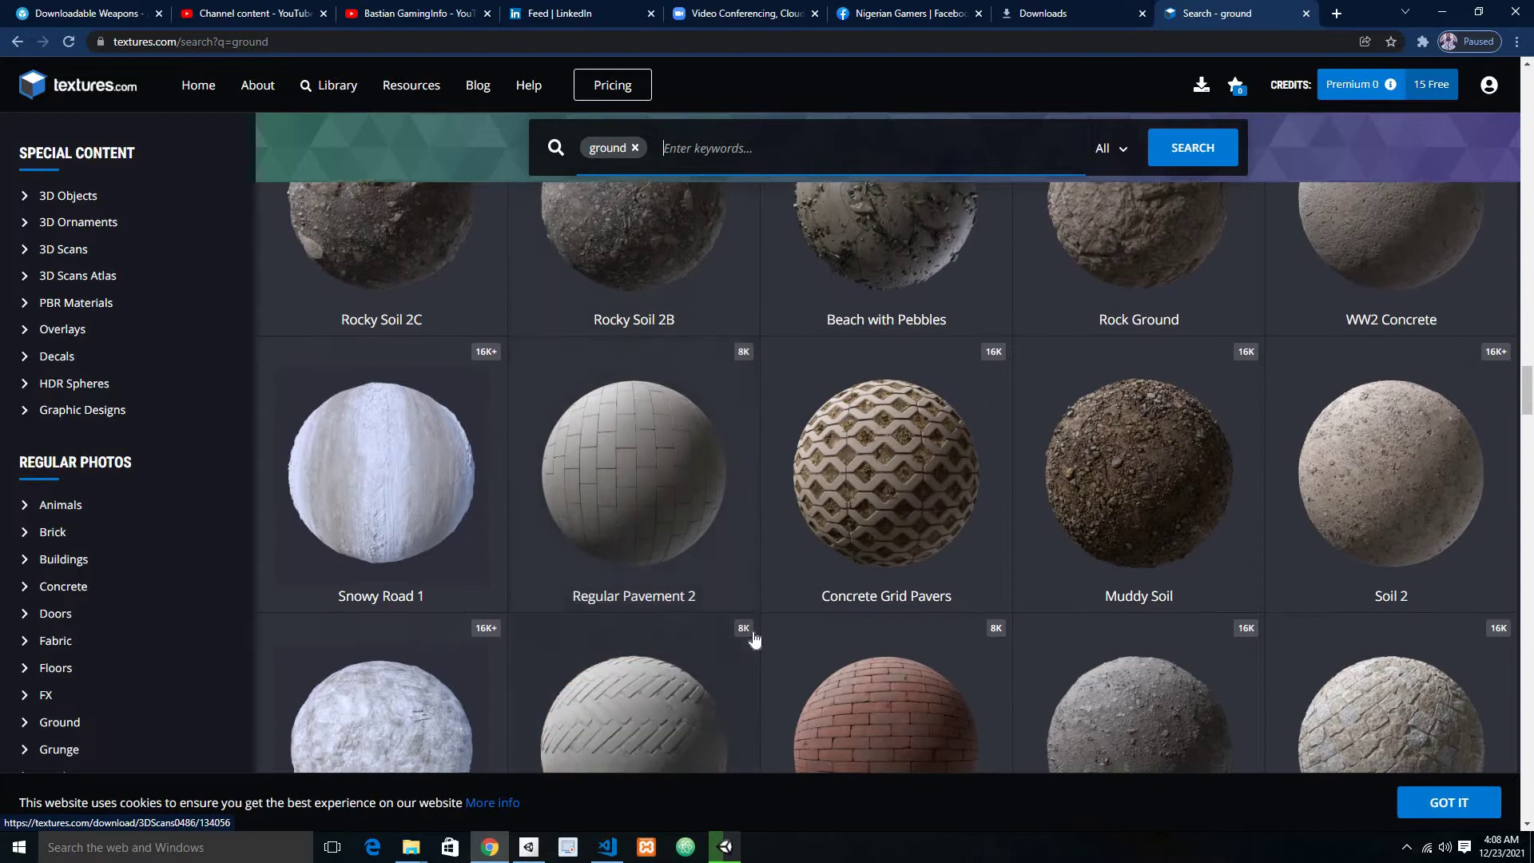
scroll(754, 639, down, 4)
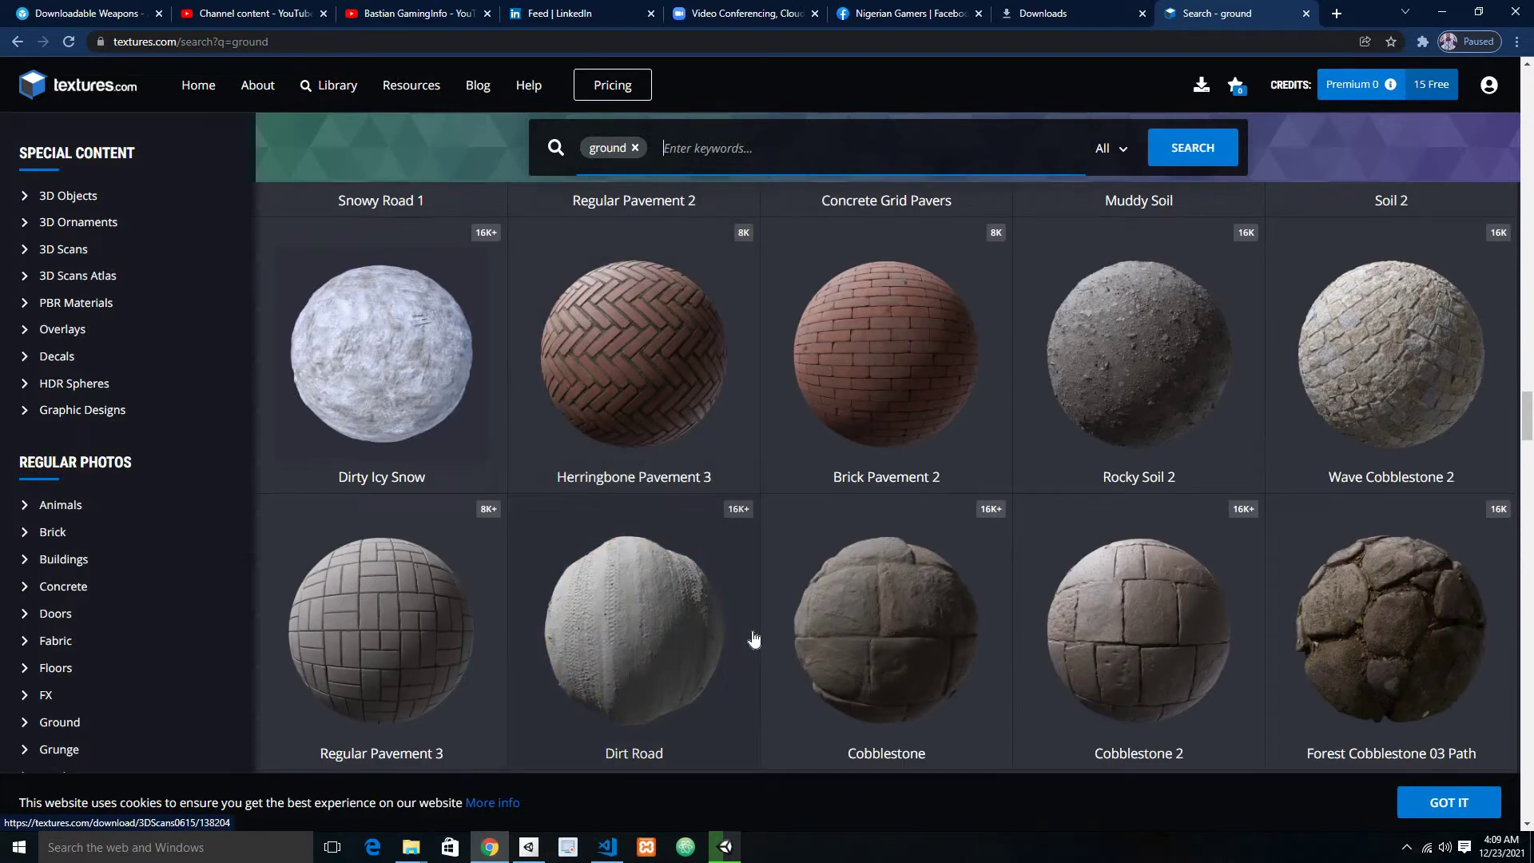
scroll(754, 639, down, 2)
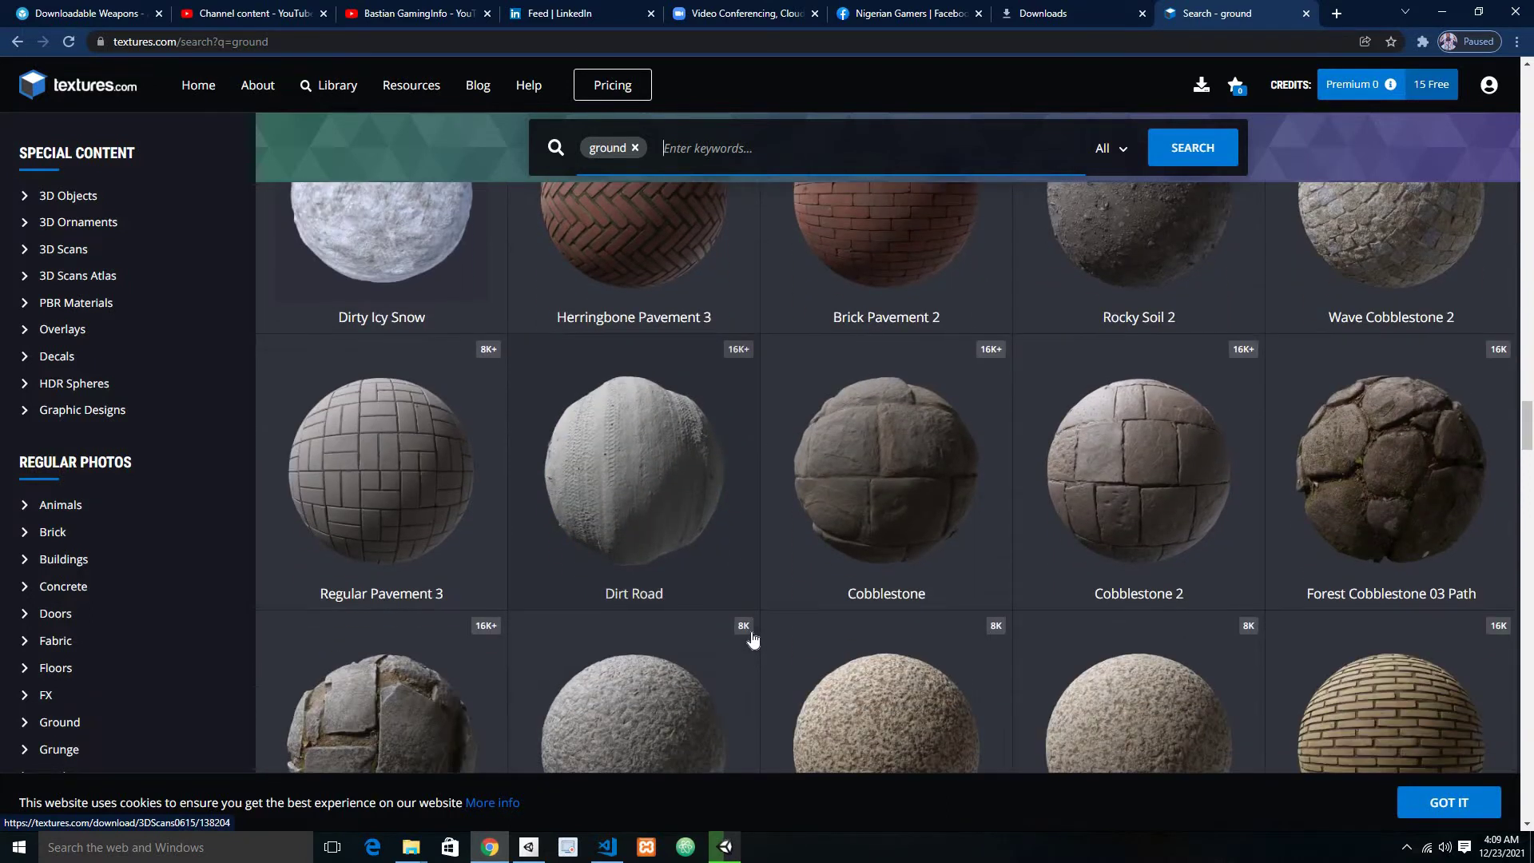
scroll(754, 639, down, 1)
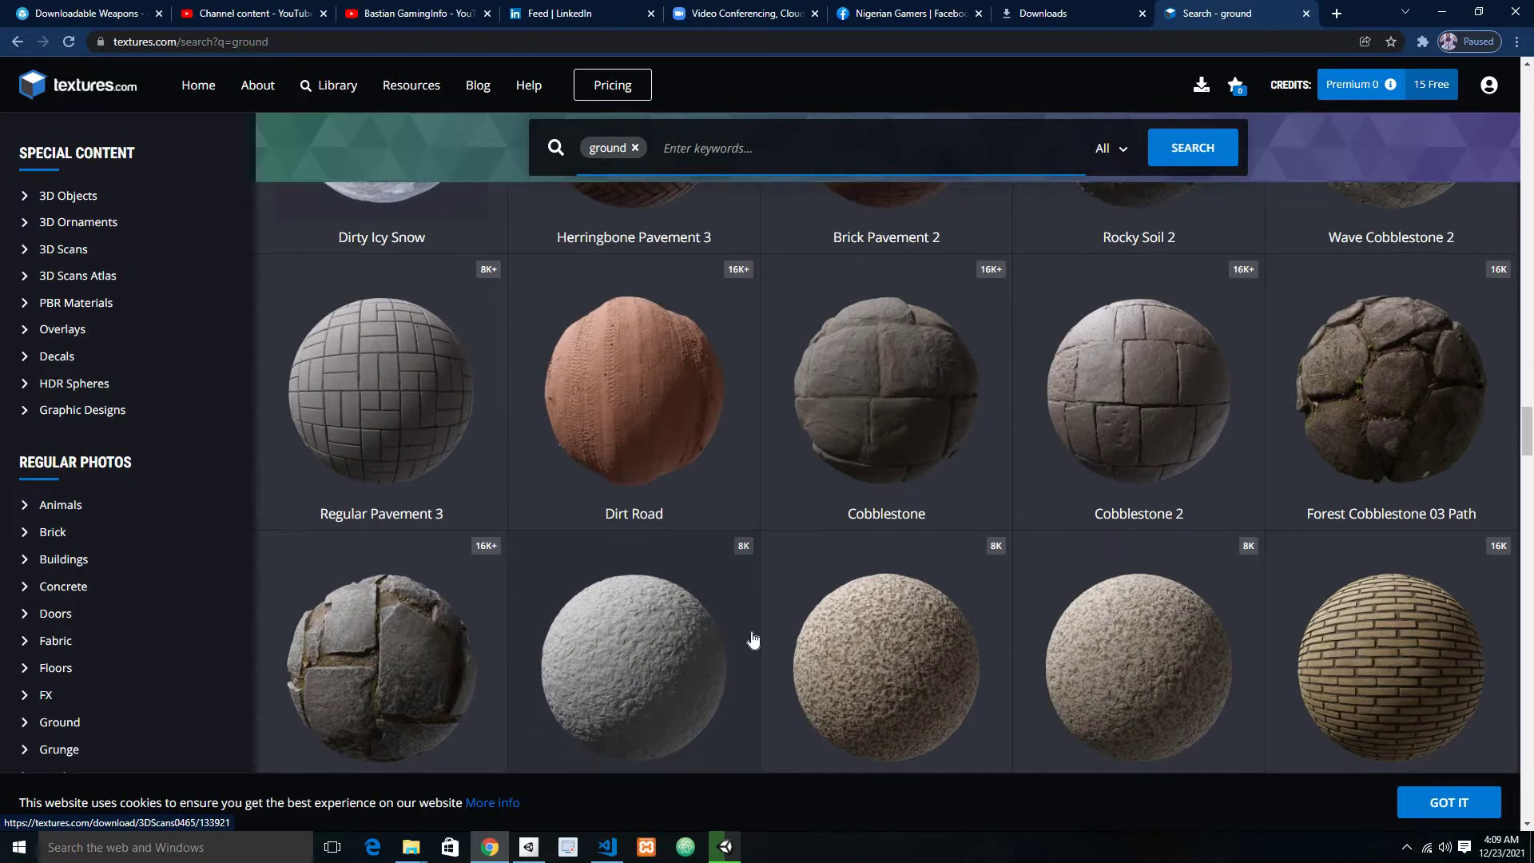
- Save Forest Cobblestone 03 Path's 512x512 albedo map into Desktop > UnityAssets
click(1393, 446)
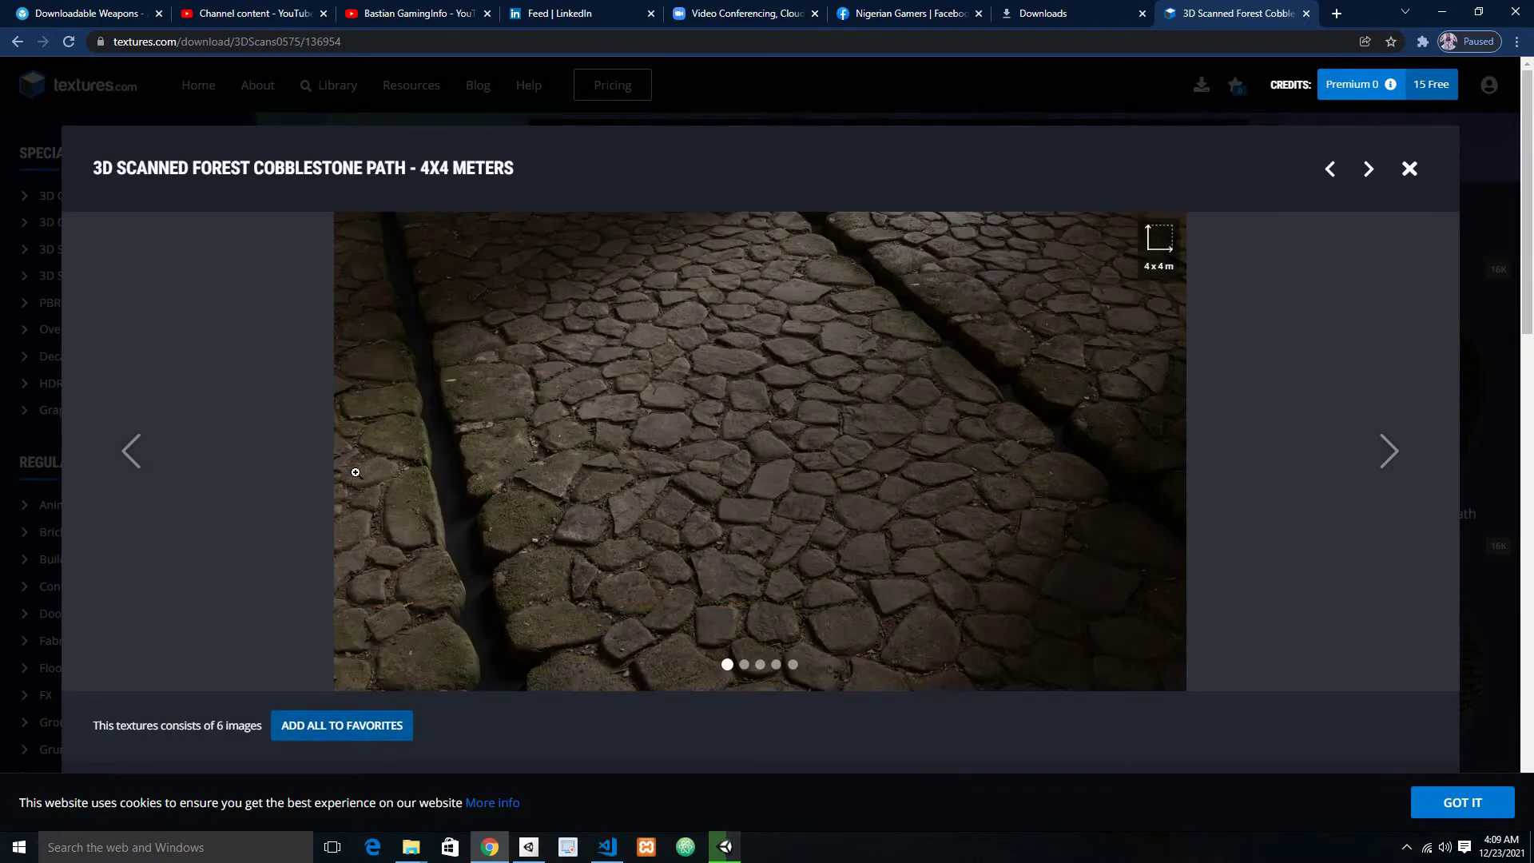
scroll(551, 538, down, 3)
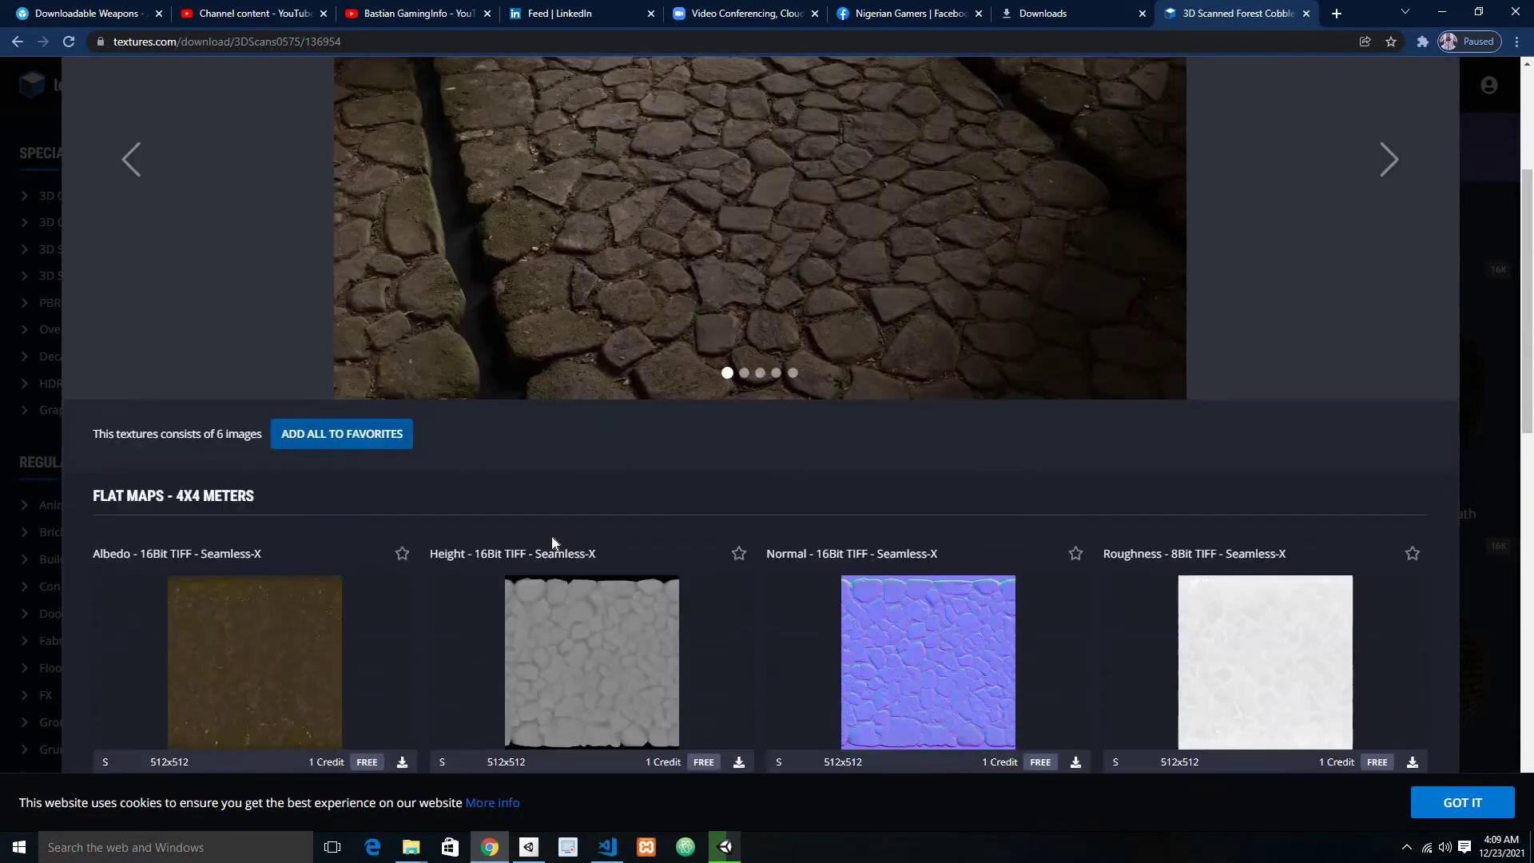
scroll(551, 542, down, 3)
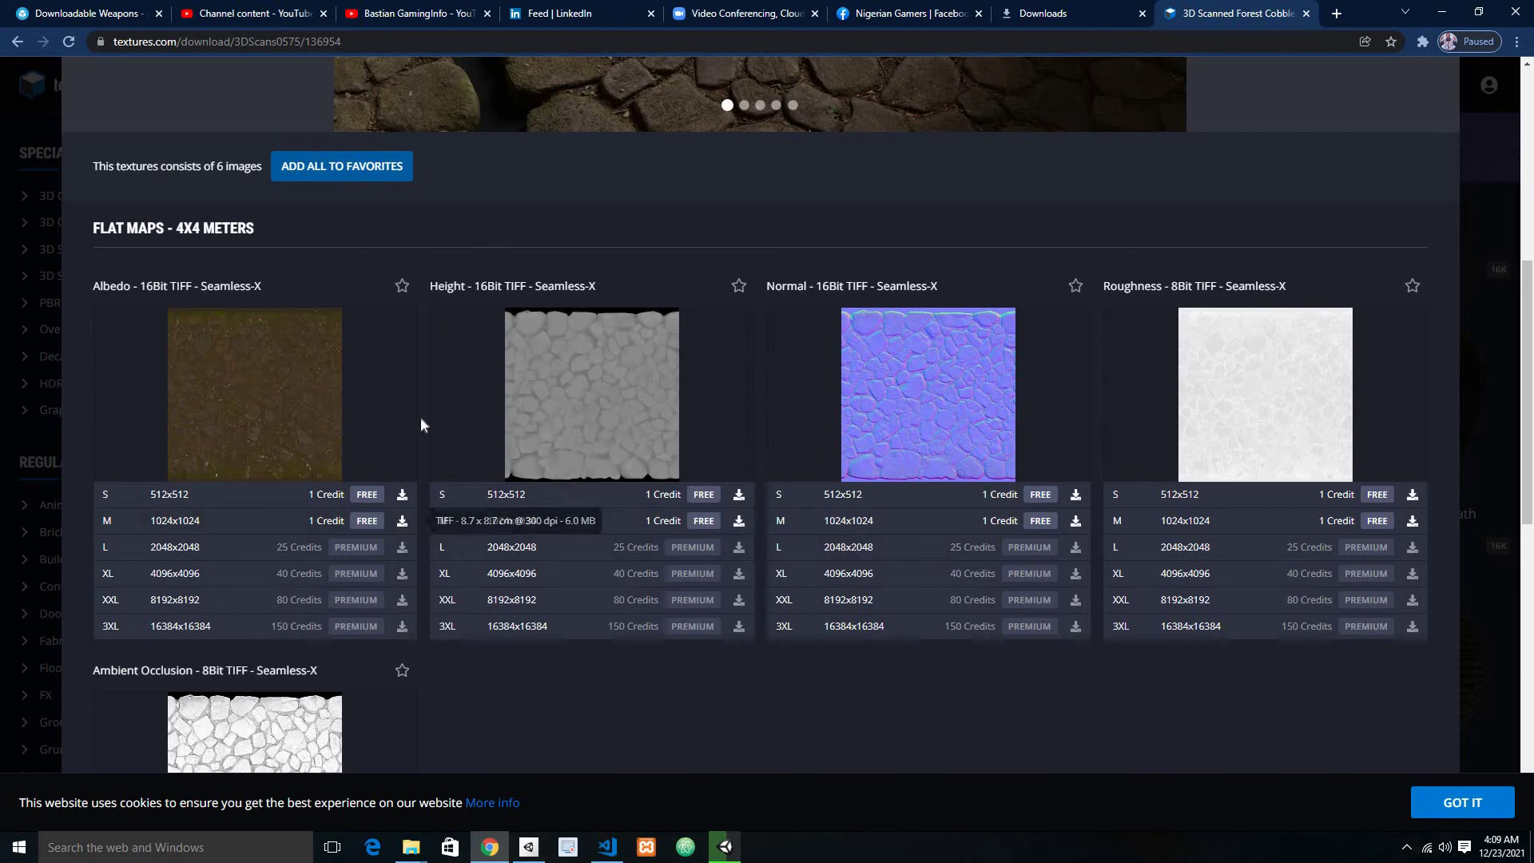
click(403, 497)
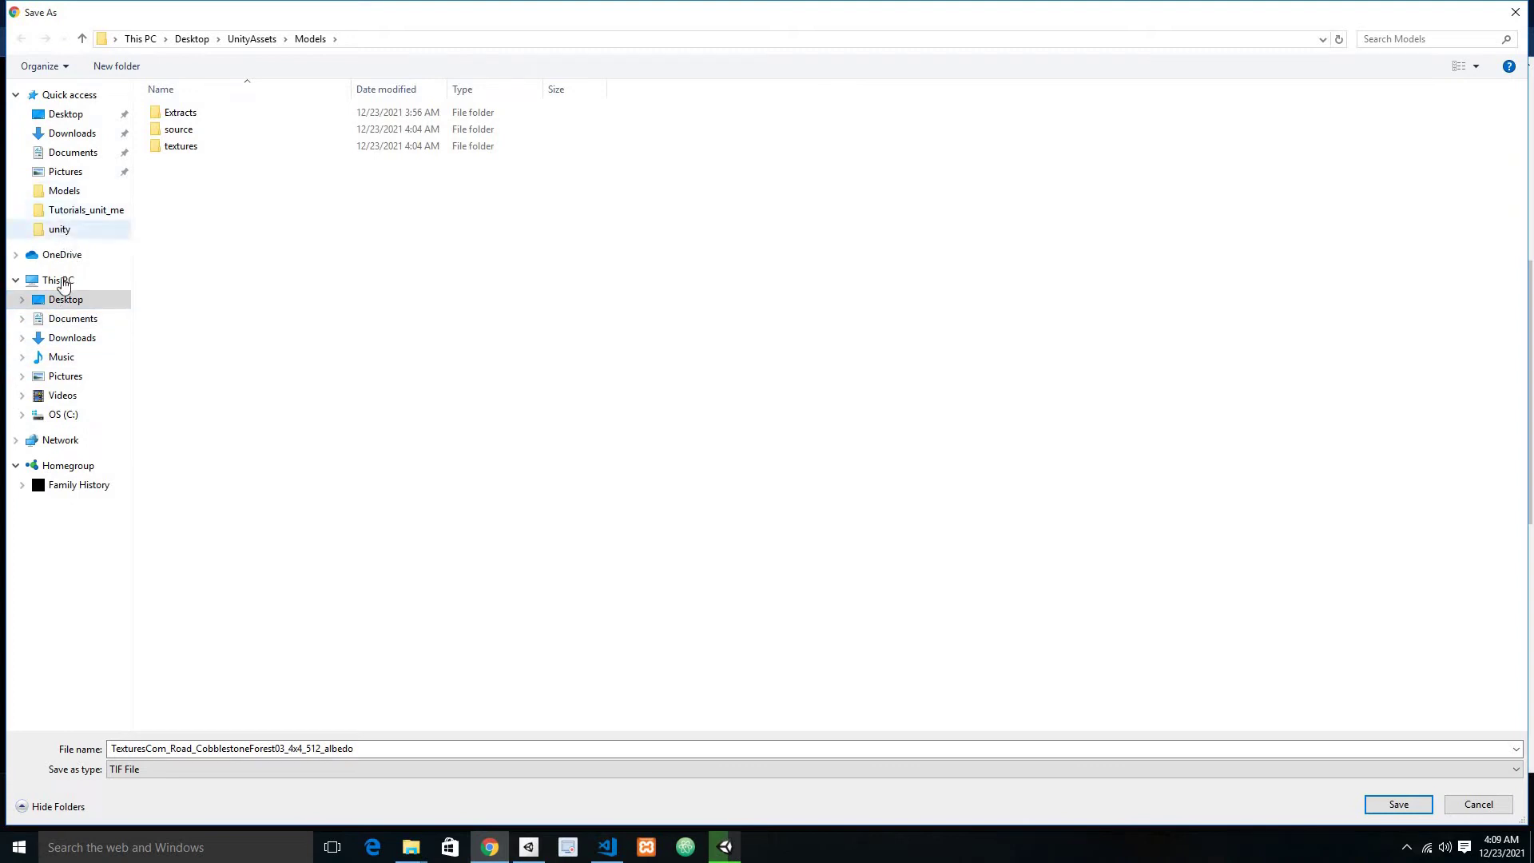
click(110, 303)
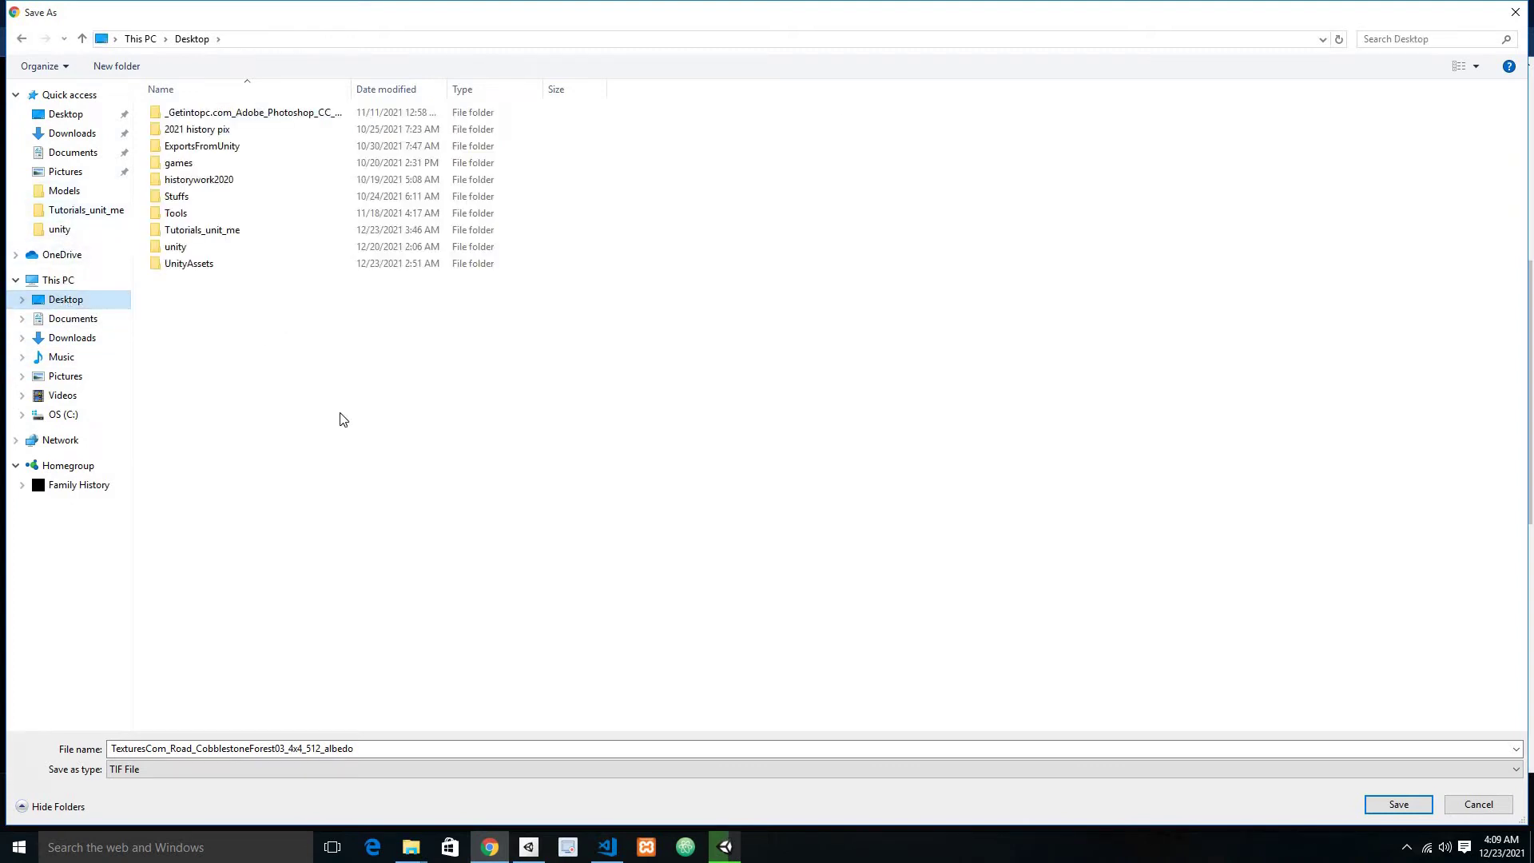
click(343, 419)
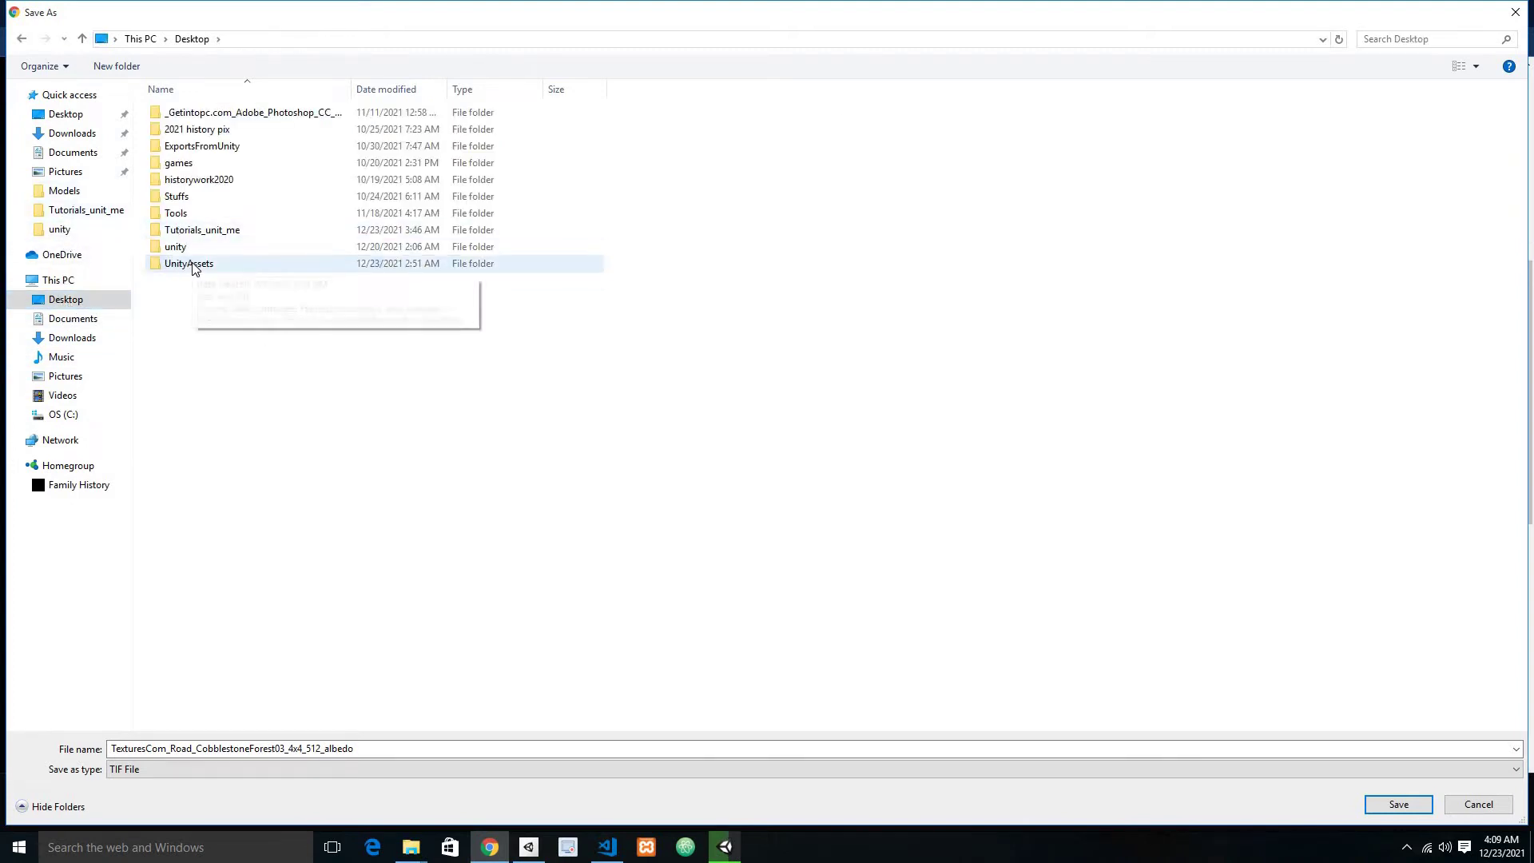
double_click(194, 267)
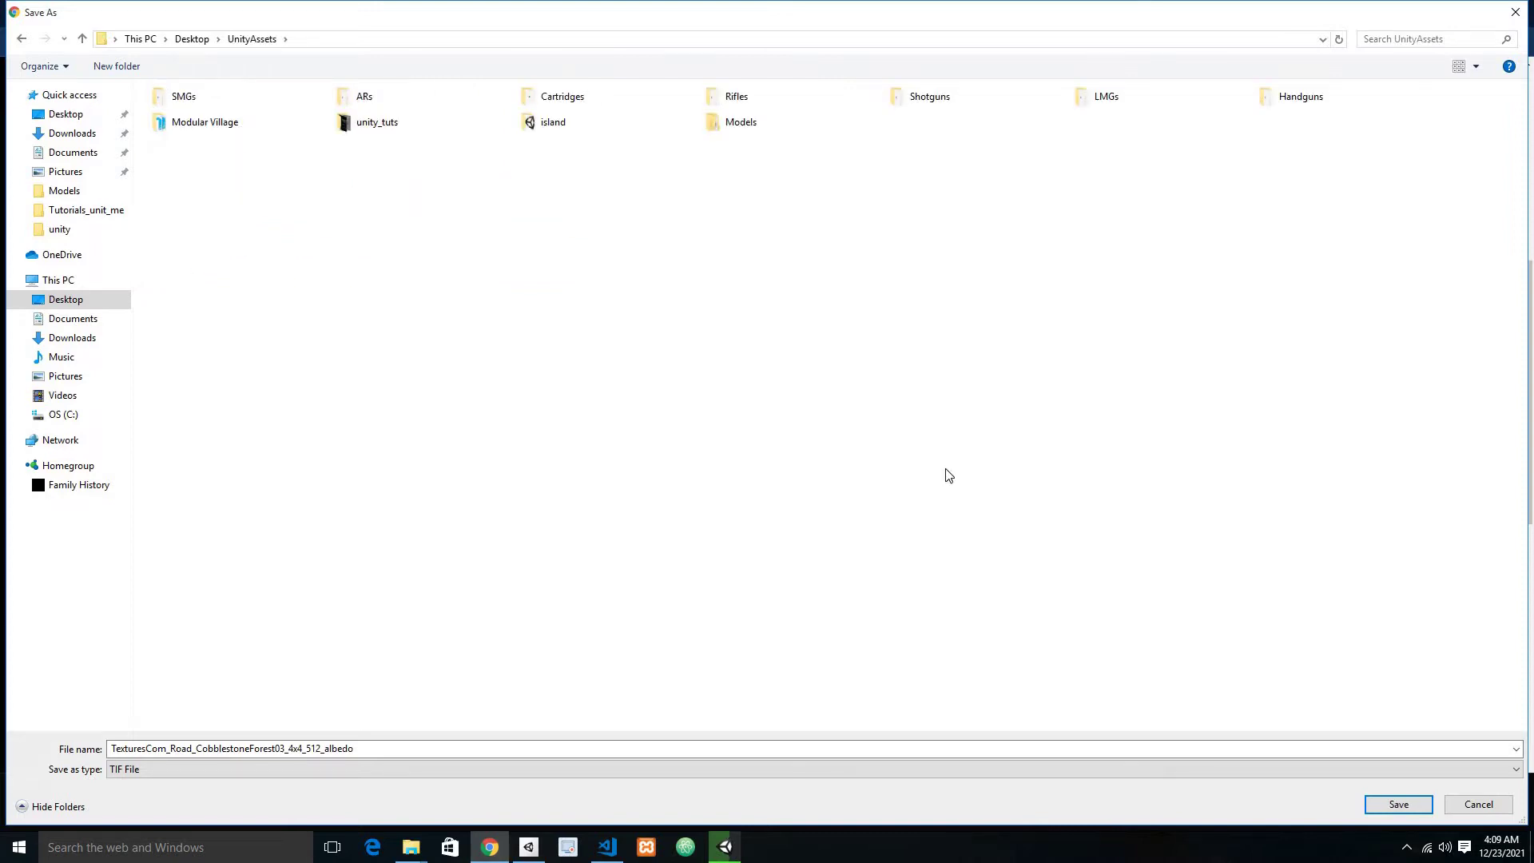
click(80, 301)
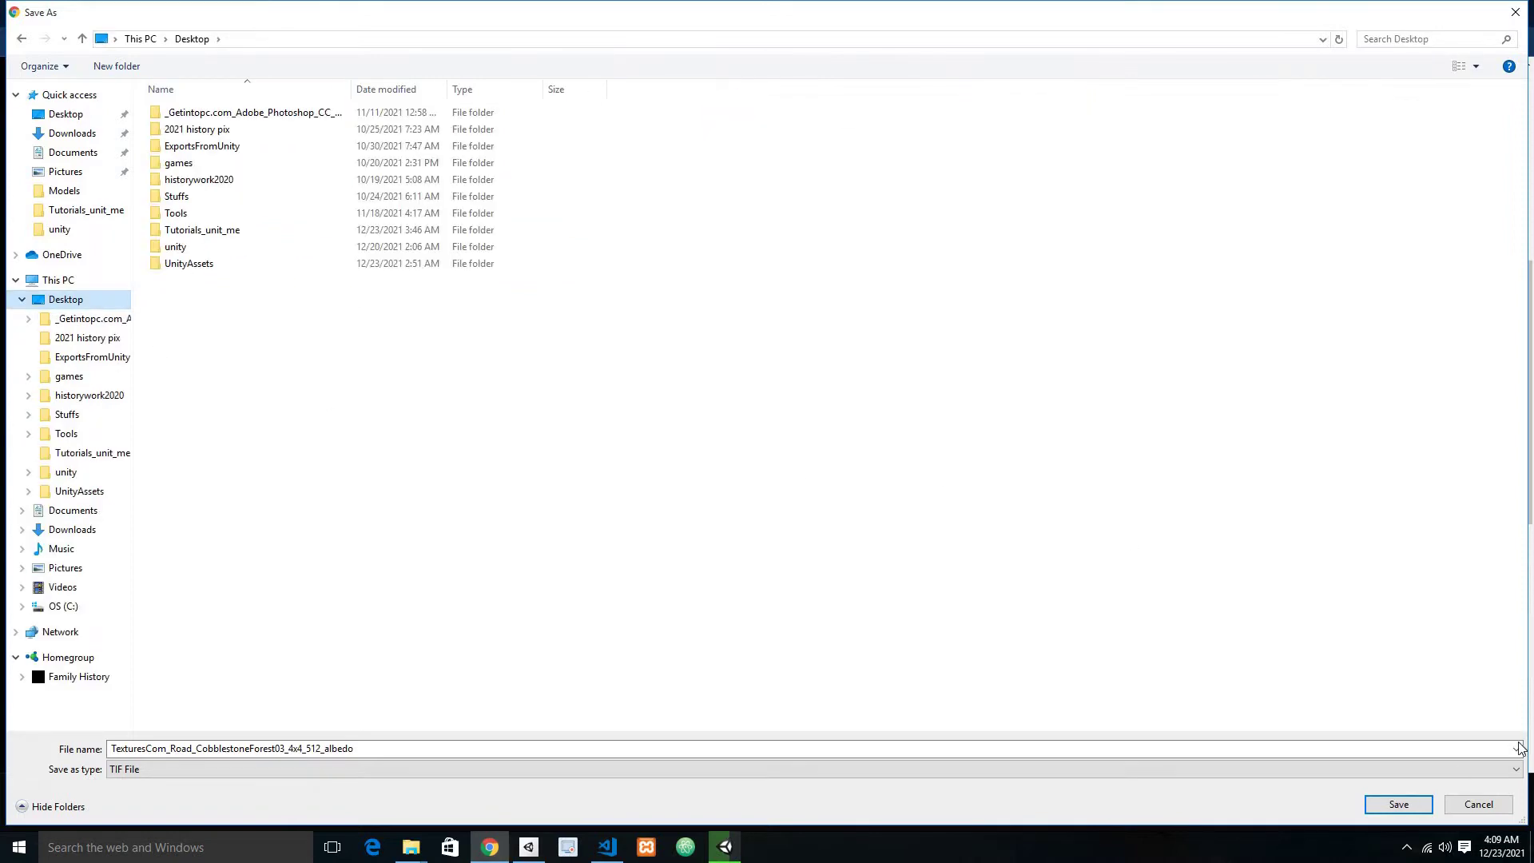
click(196, 266)
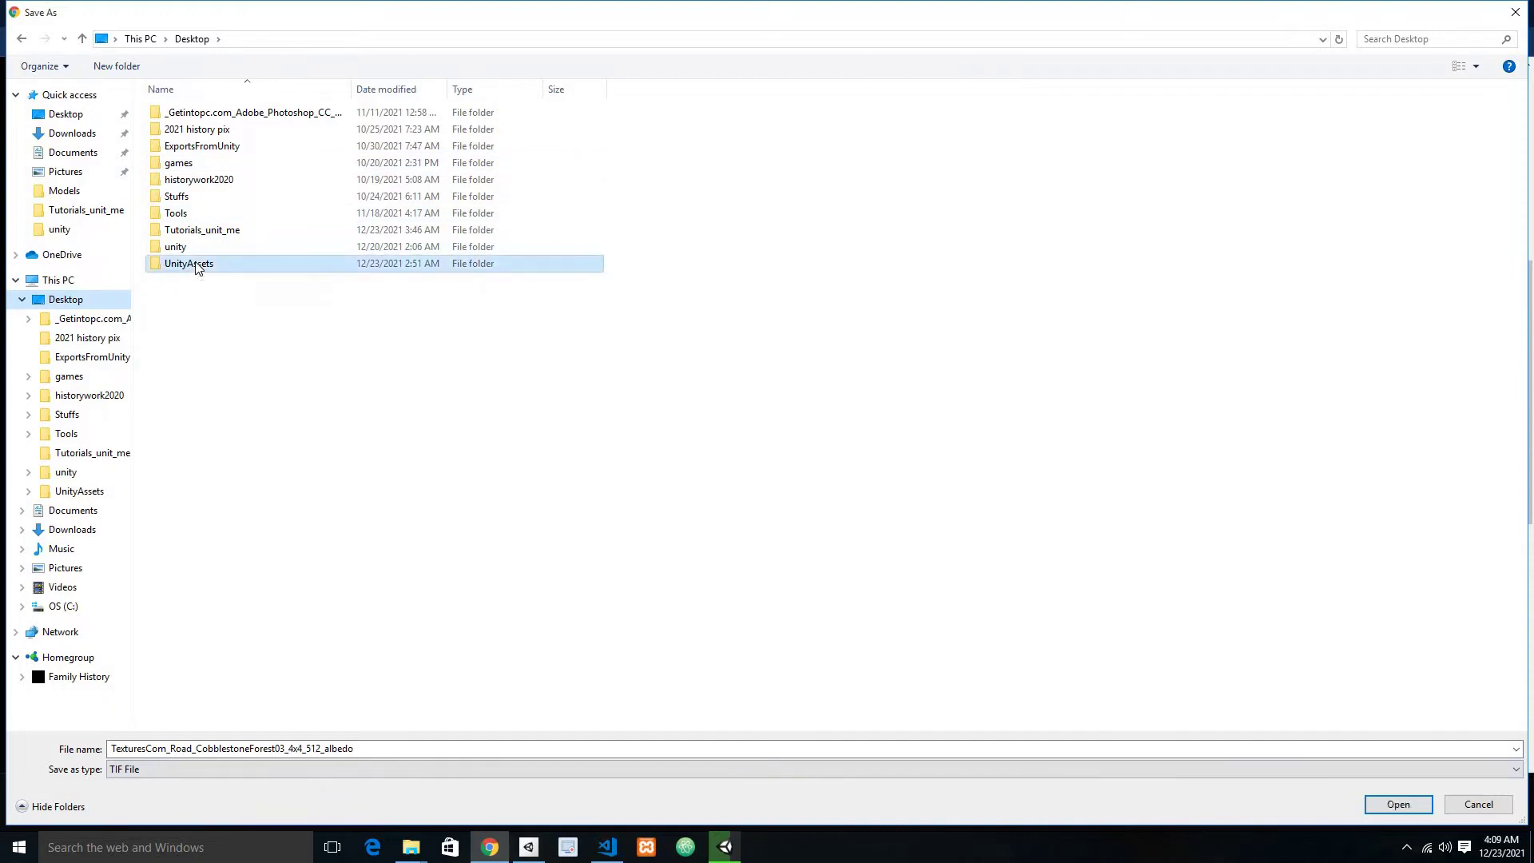
double_click(197, 266)
click(1398, 804)
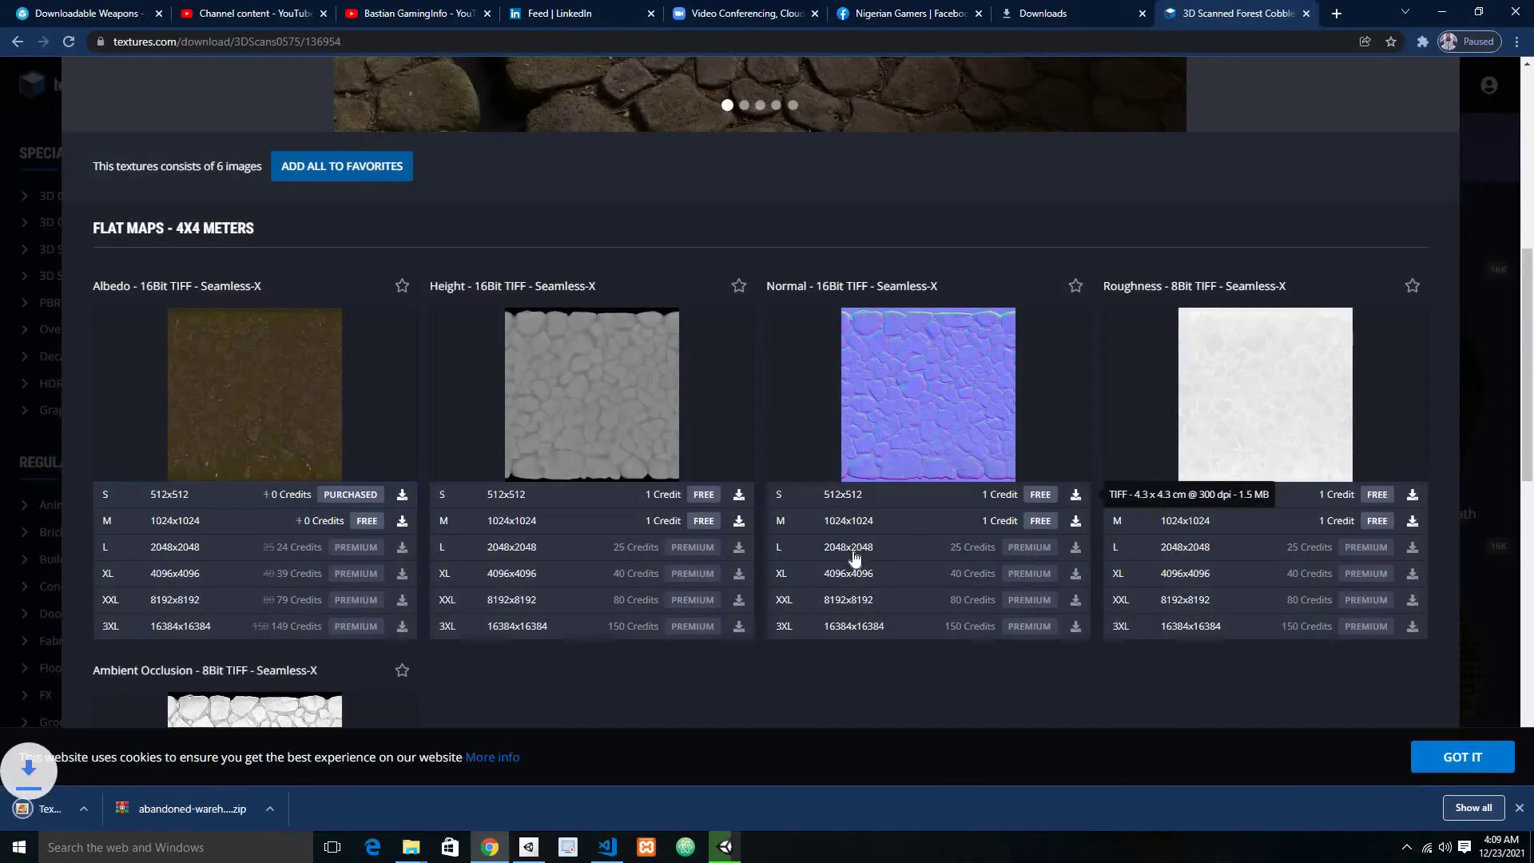
- Save its 512x512 normal map to UnityAssets and return to the ground results
click(1075, 494)
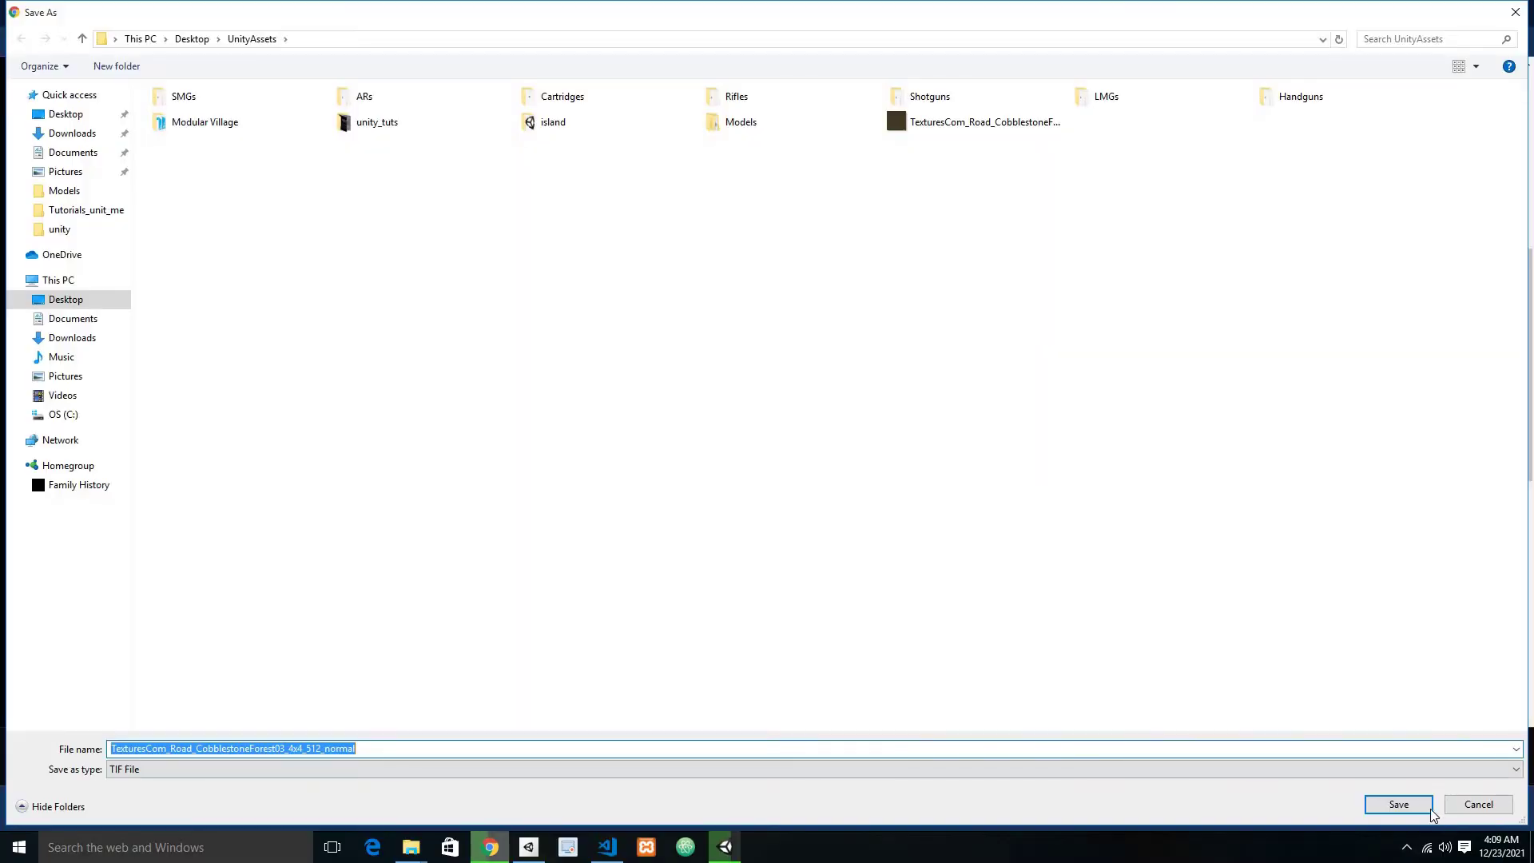
click(1429, 809)
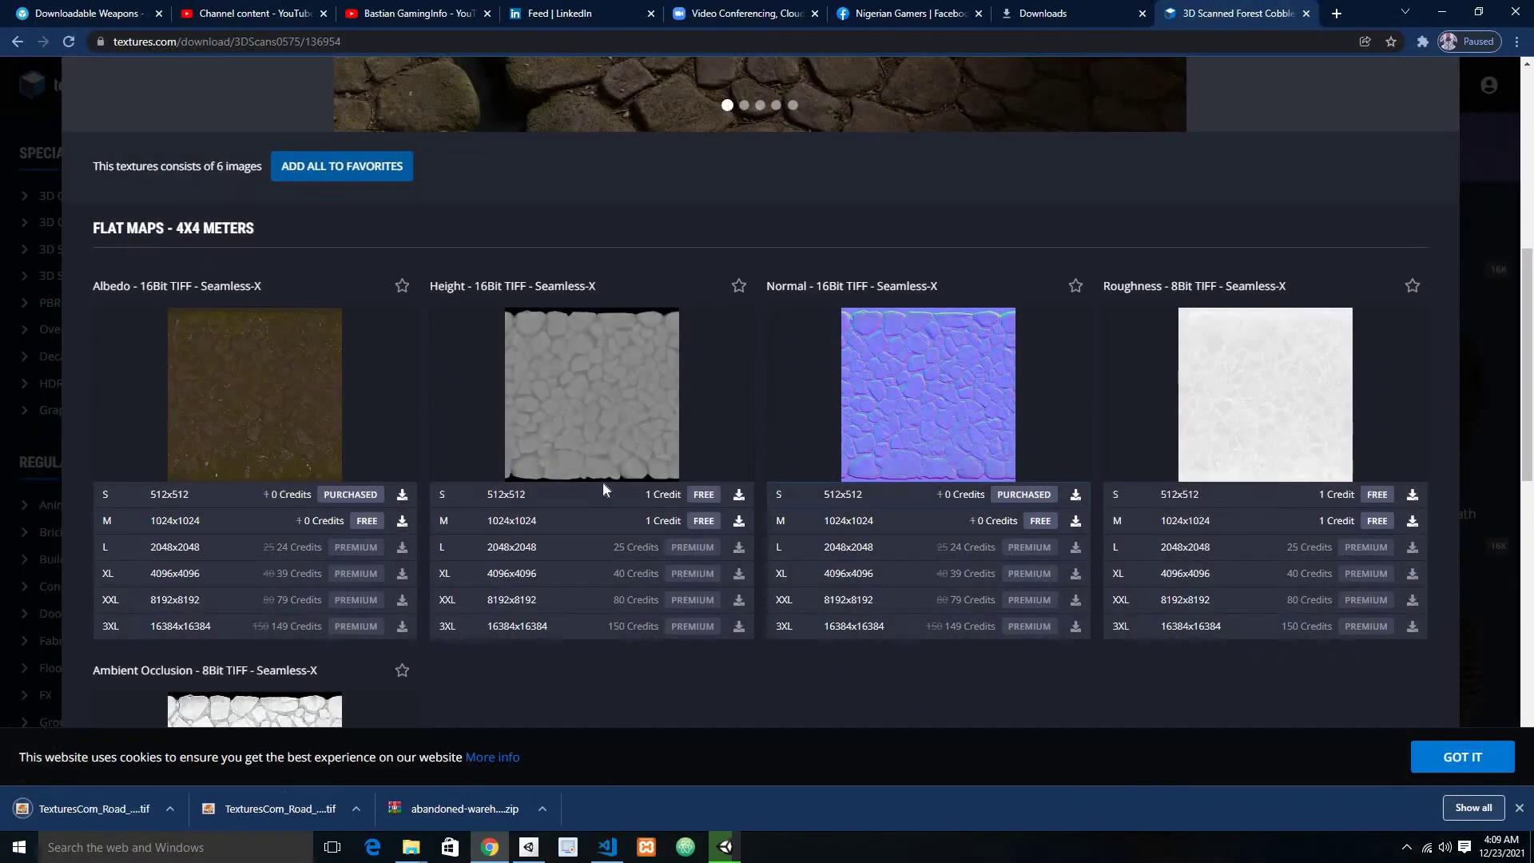
key(alt+Left)
key(alt+Left)
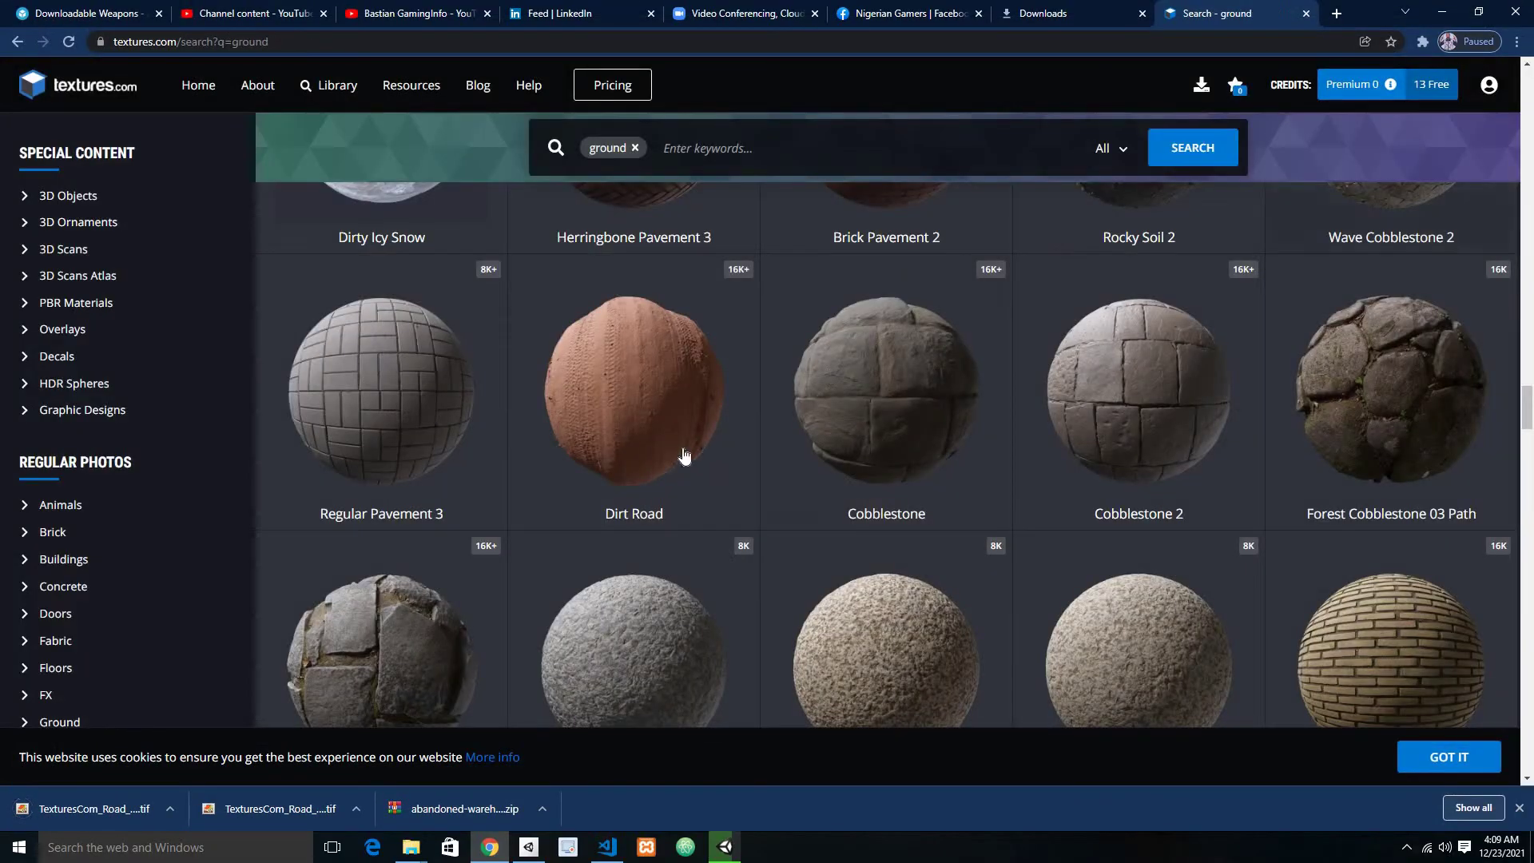
- Scroll the ground results to locate the Dirt Road texture
scroll(1134, 515, down, 4)
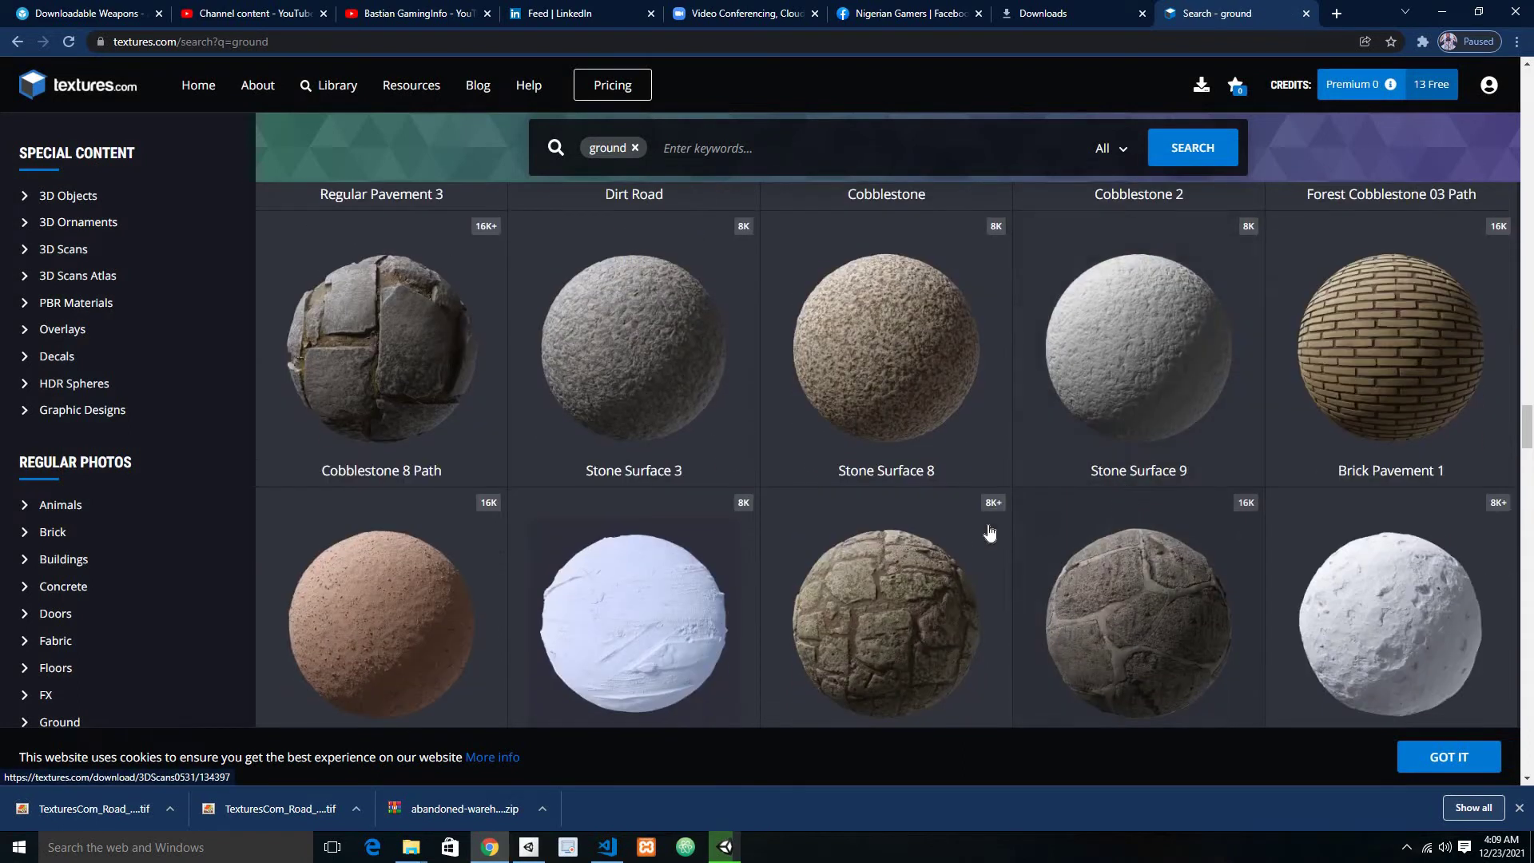
scroll(989, 533, down, 9)
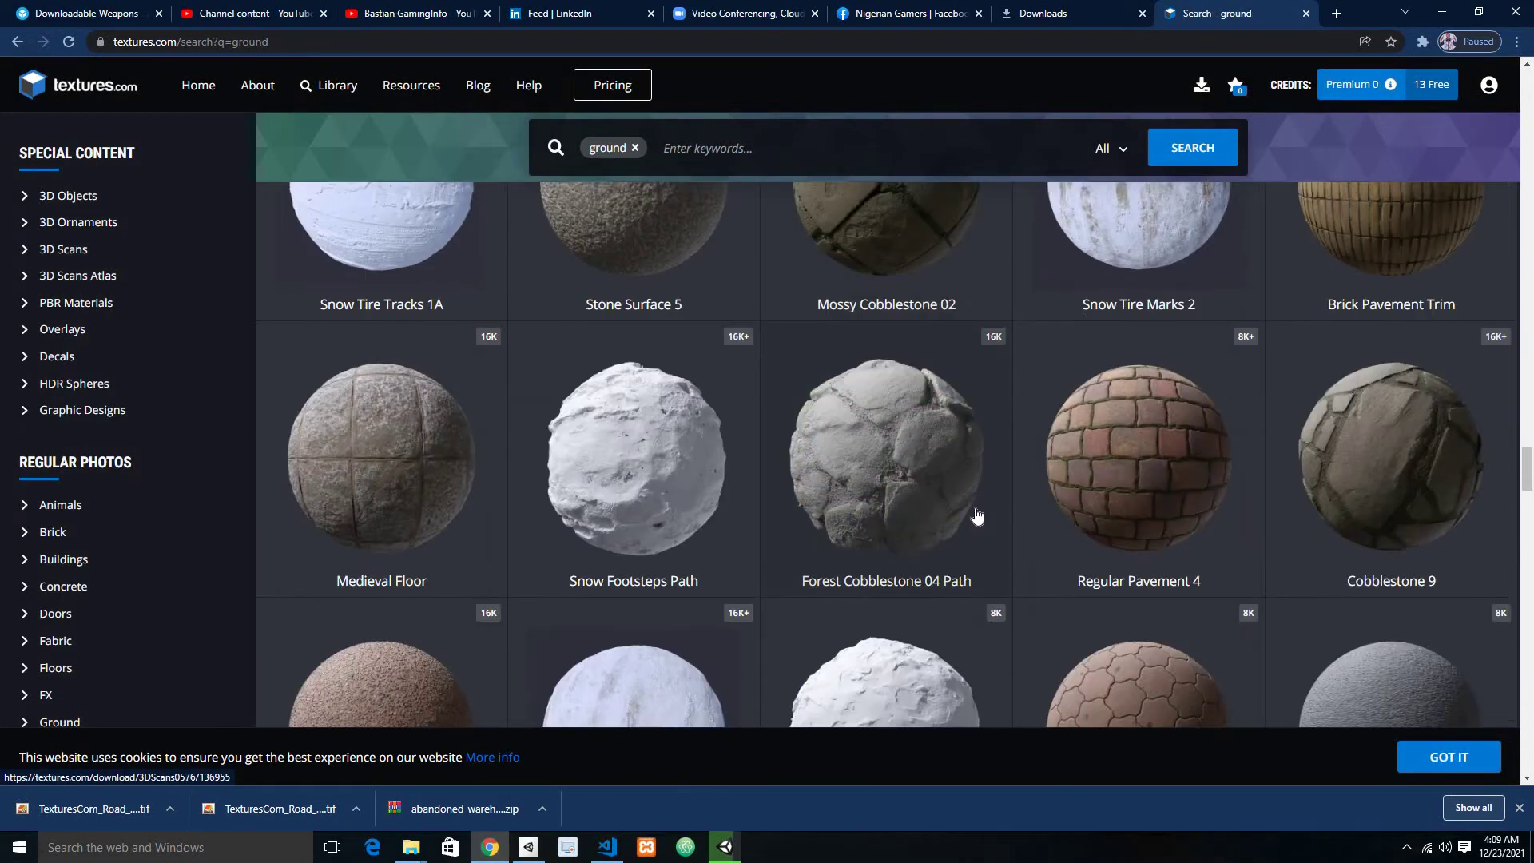
scroll(976, 513, up, 13)
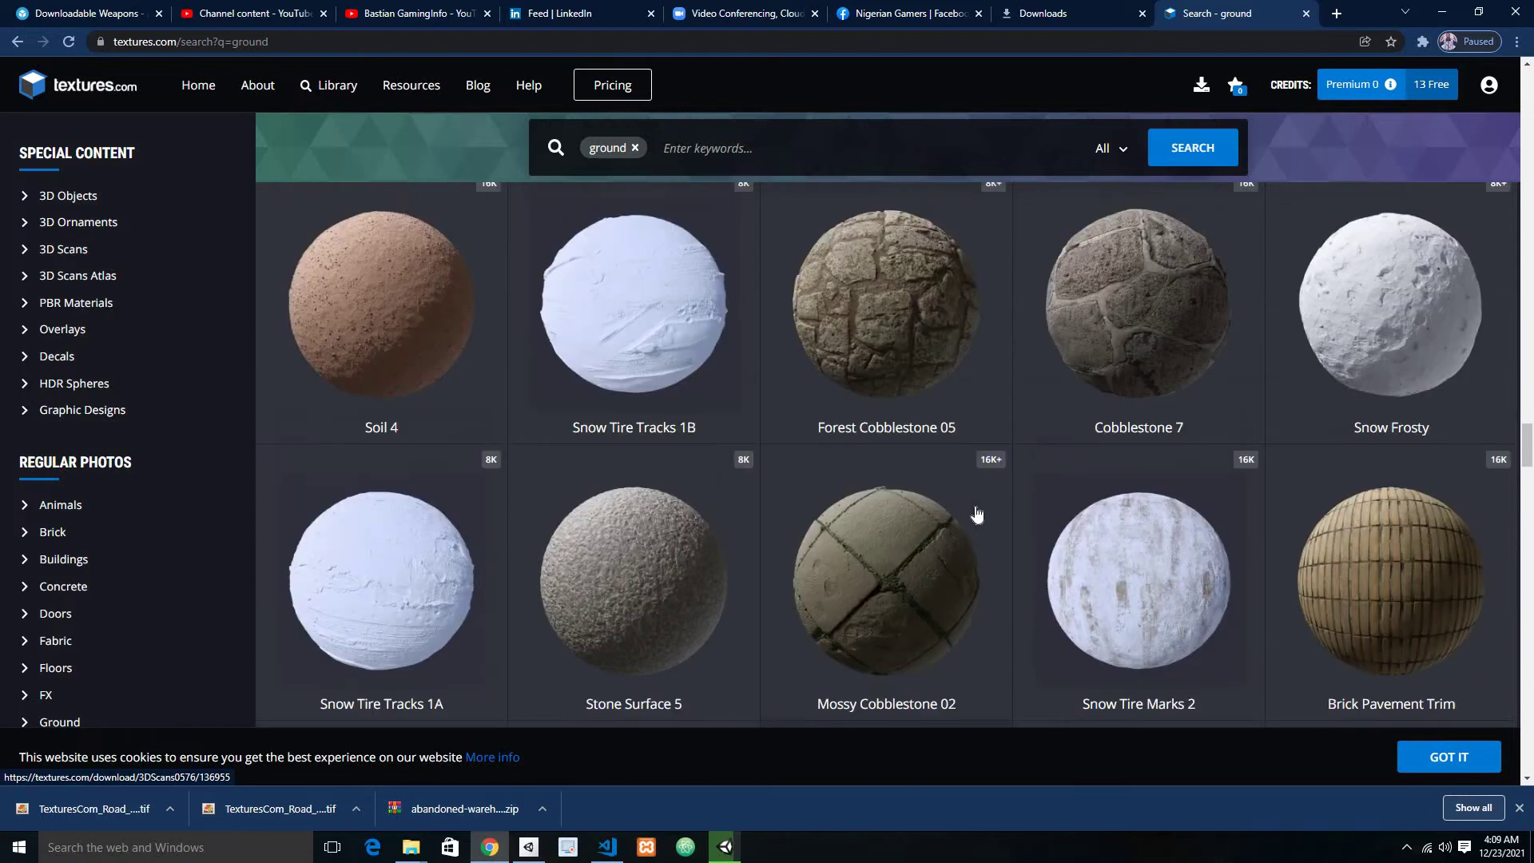
- Save the Dirt Road 512 albedo TIF into UnityAssets
click(690, 352)
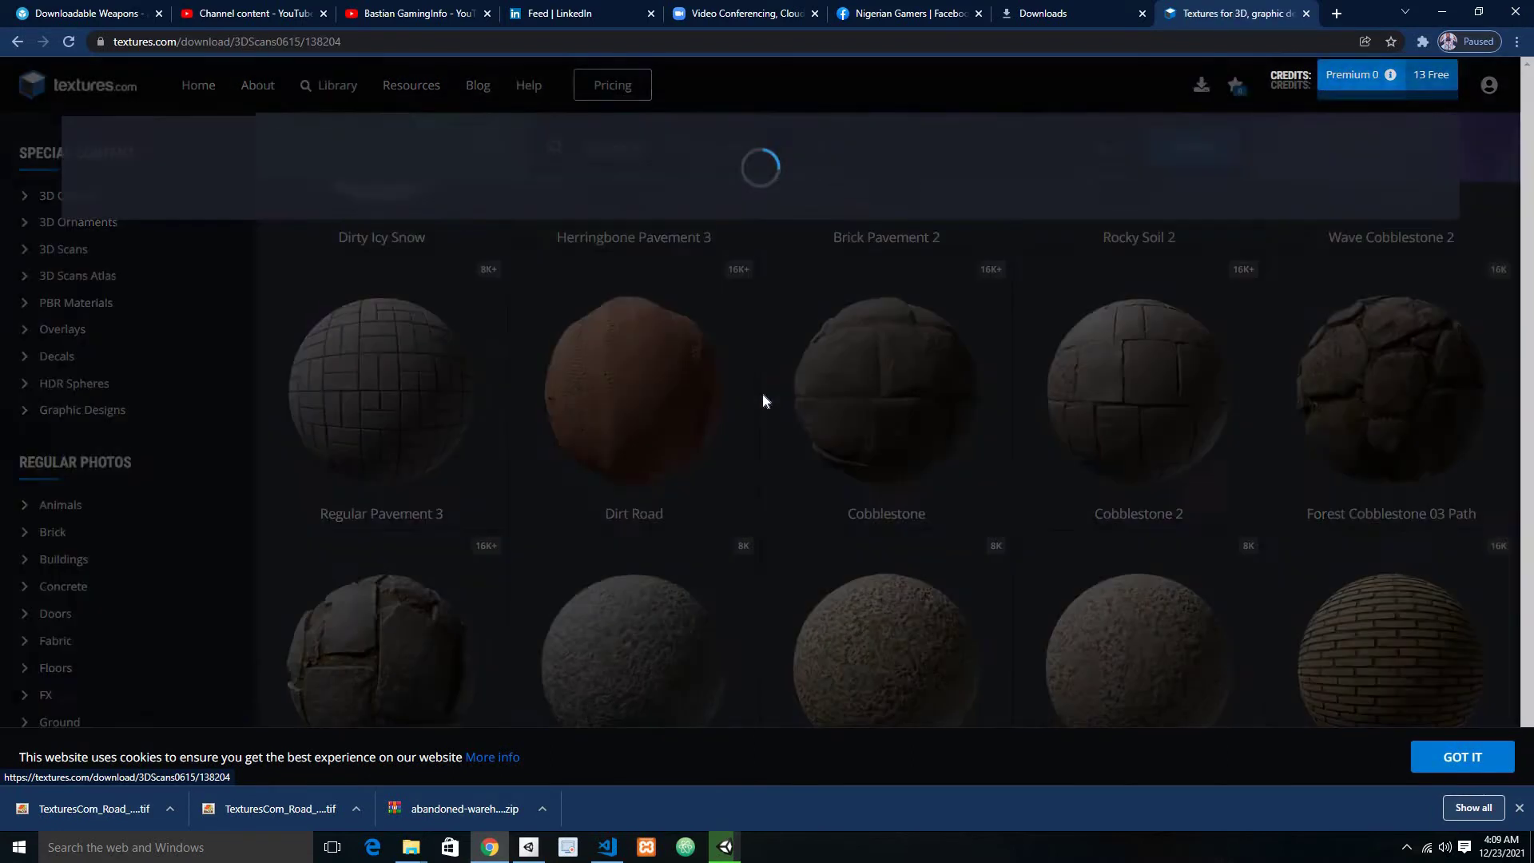
scroll(477, 646, down, 6)
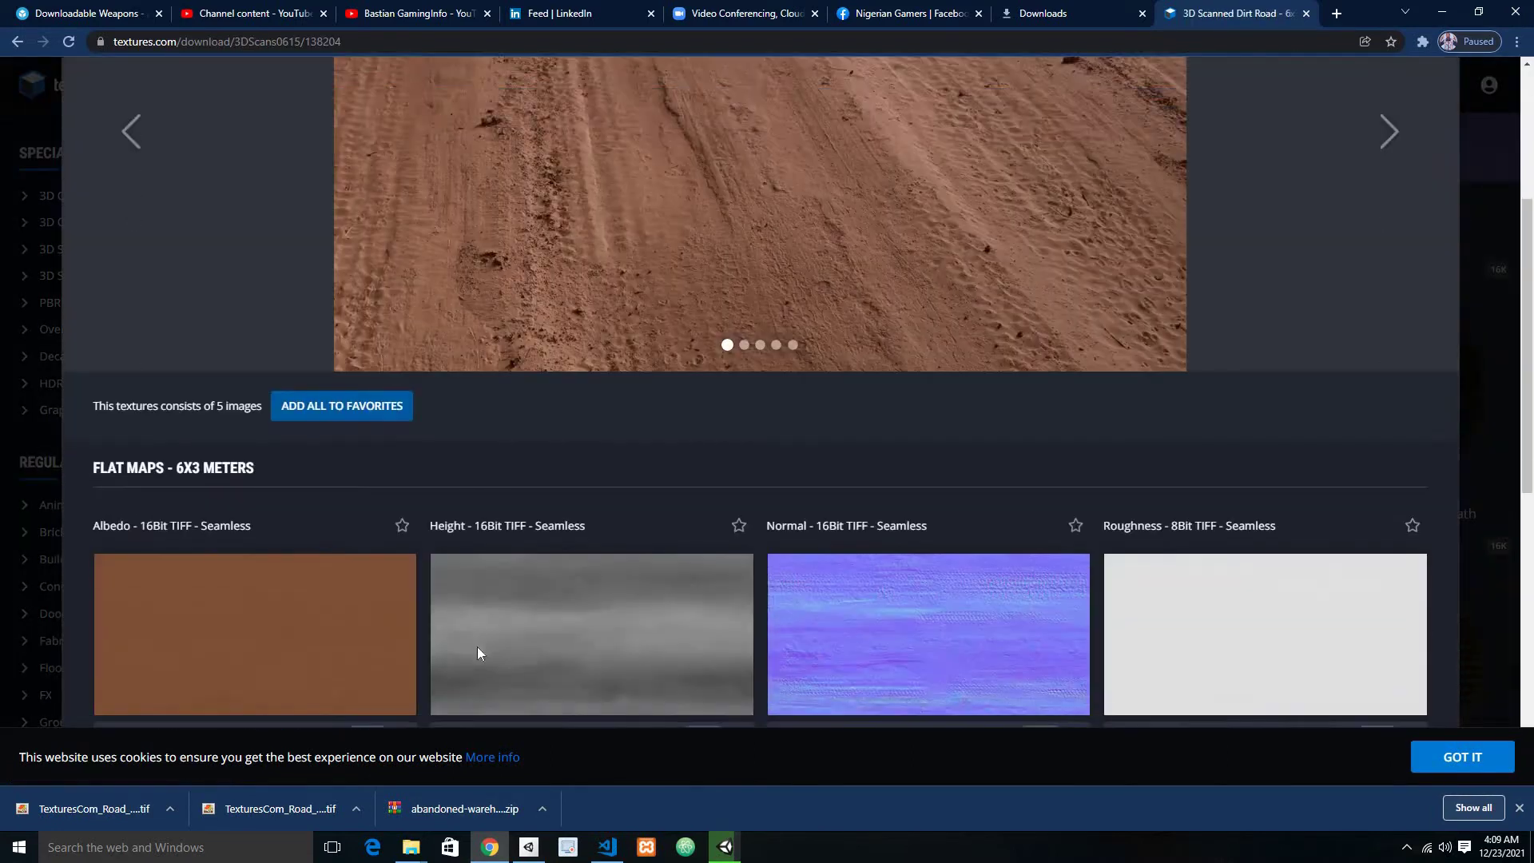
scroll(614, 483, up, 5)
scroll(612, 504, down, 10)
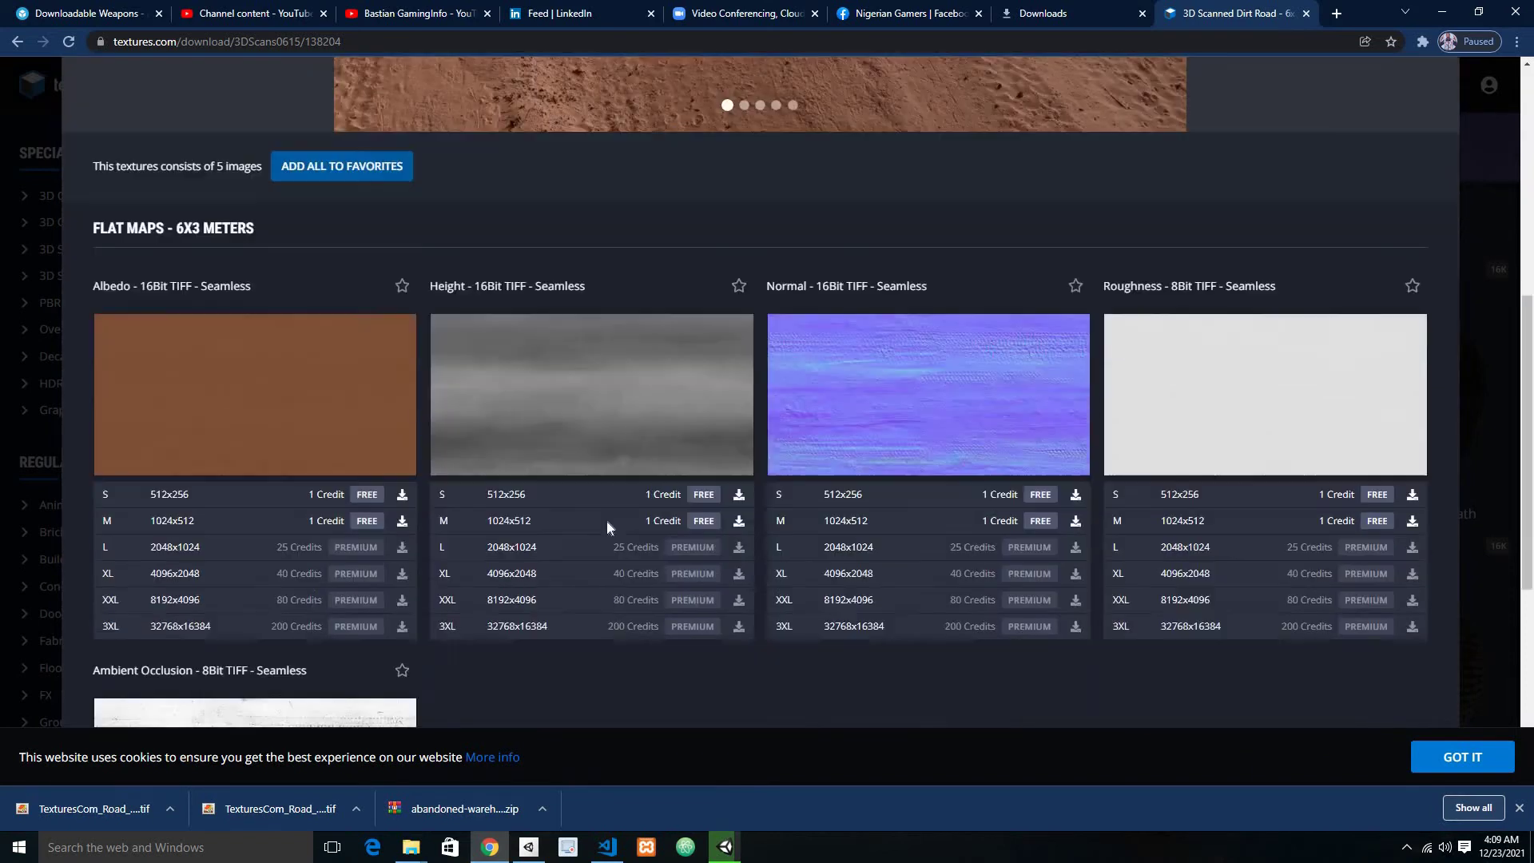
scroll(448, 513, up, 5)
click(403, 576)
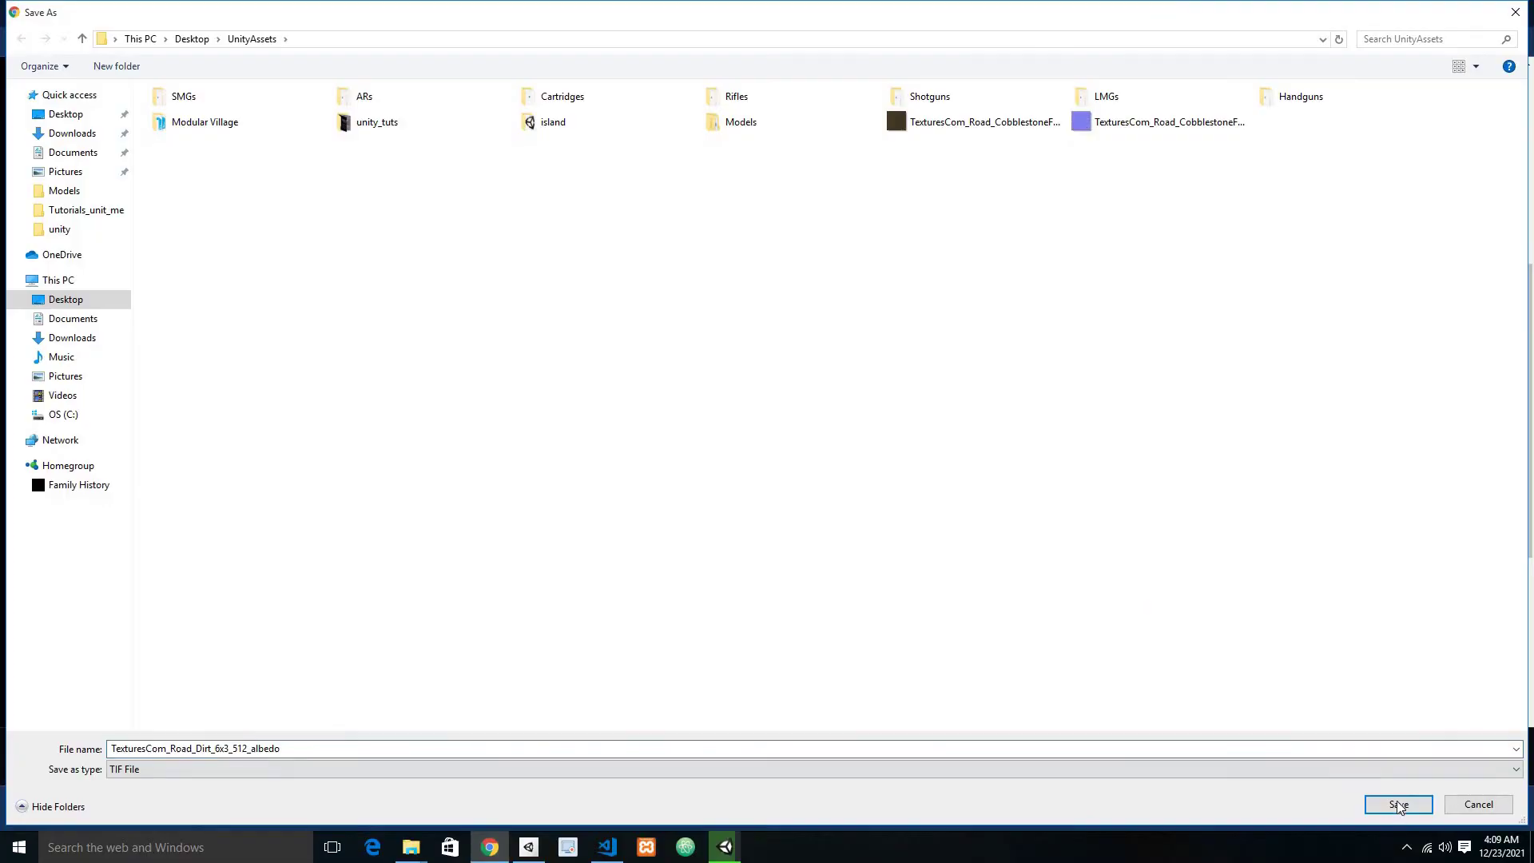
click(1399, 805)
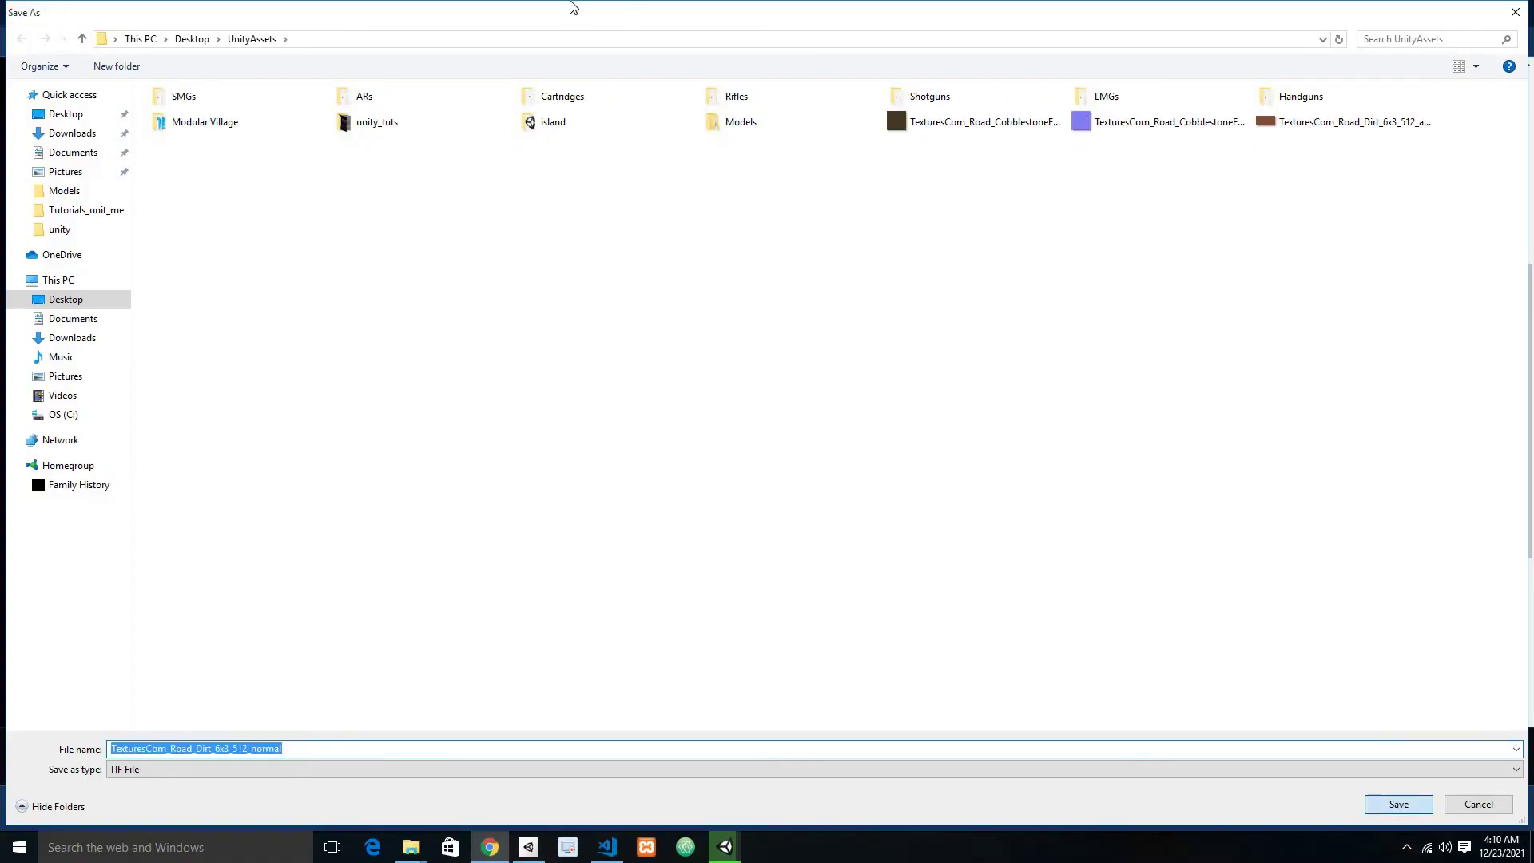
- Save the Dirt Road normal map and show Chrome's downloads list
key(Return)
key(alt+Tab)
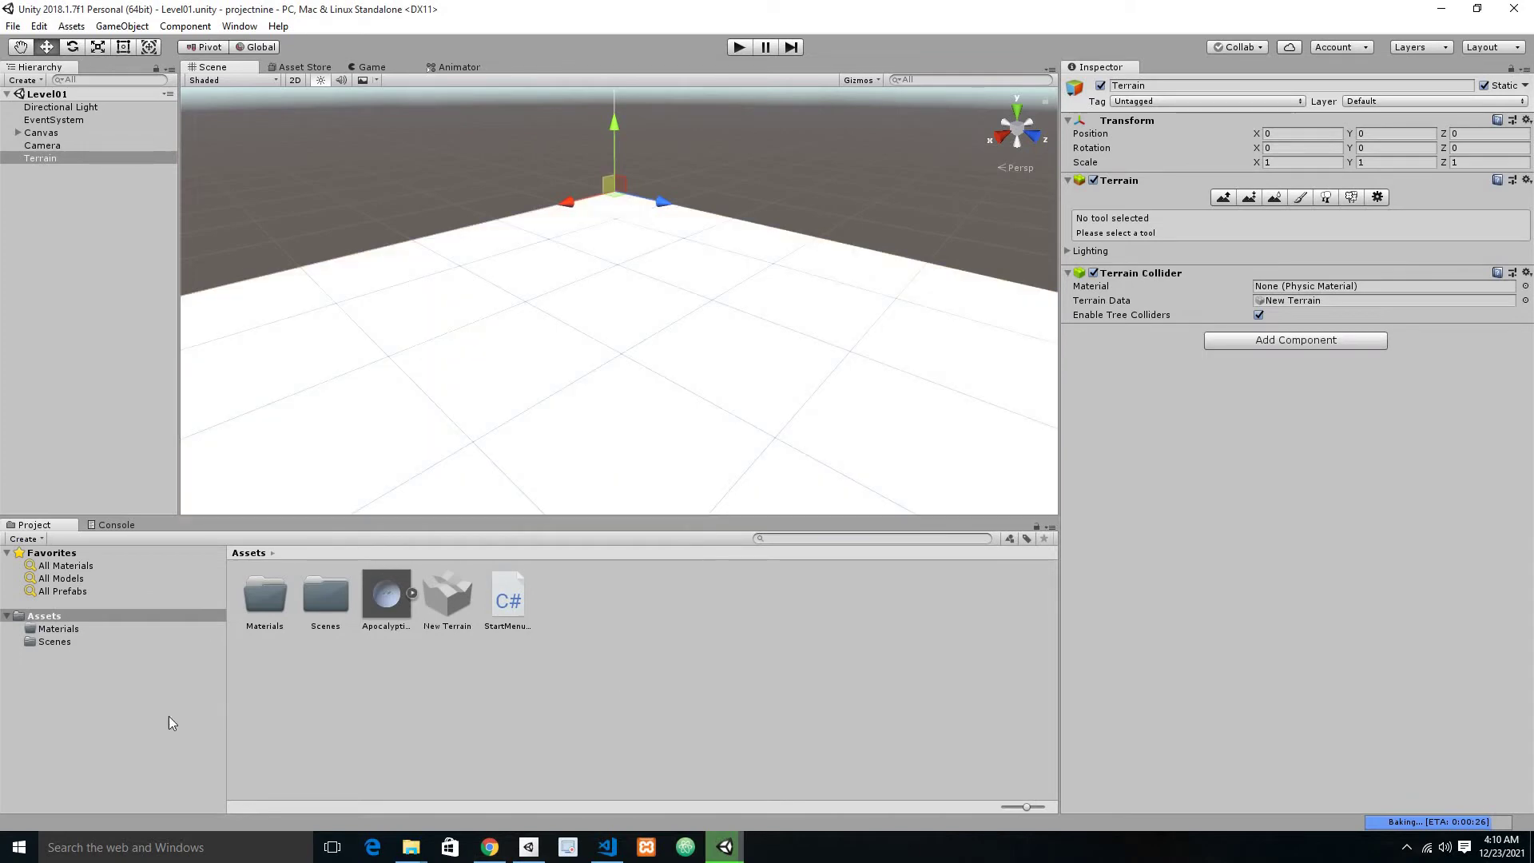
key(alt+Tab)
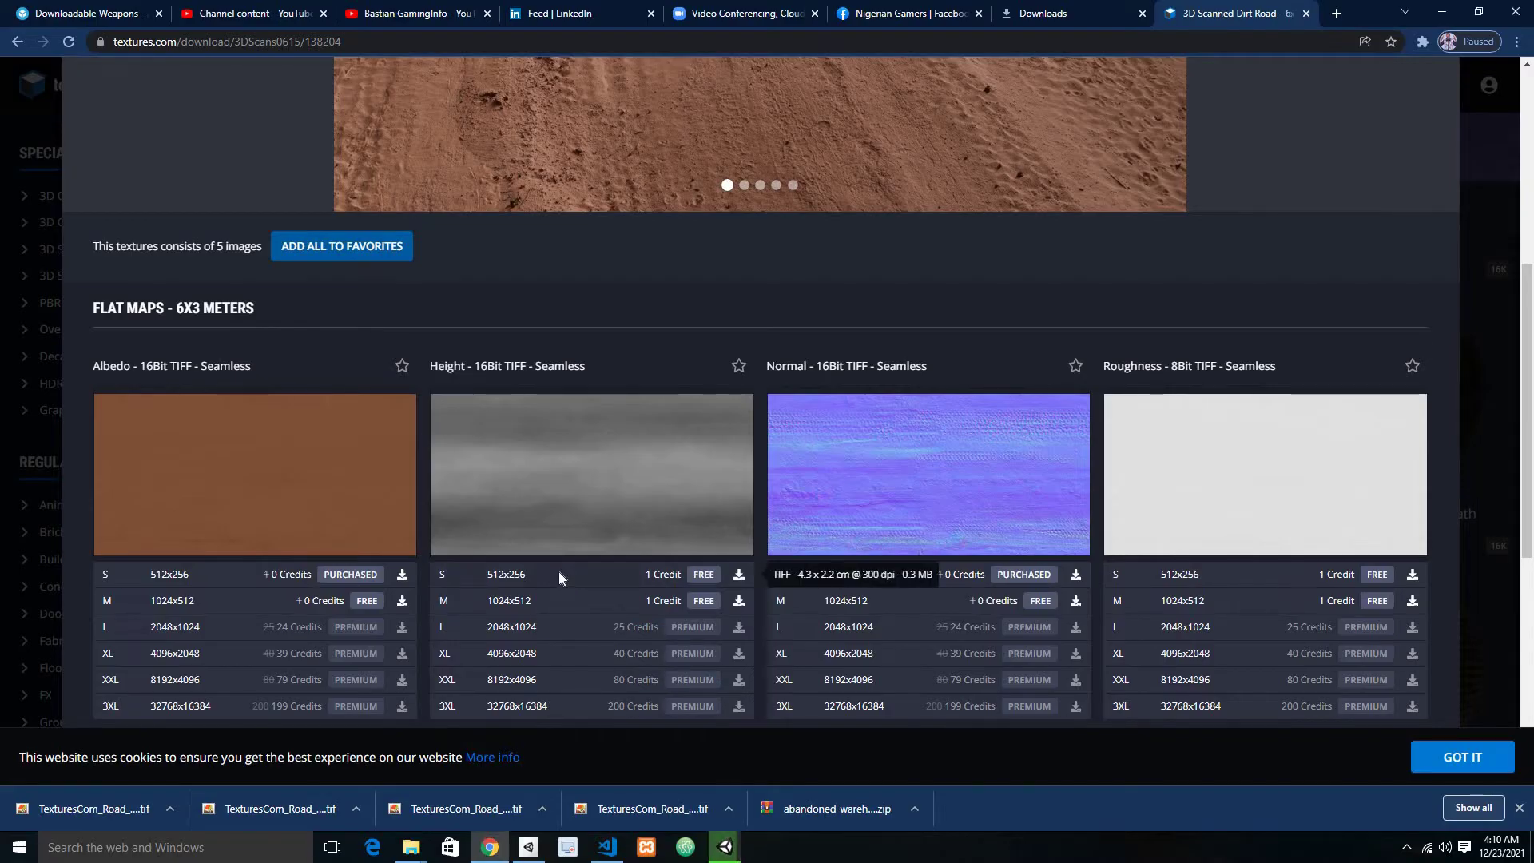
key(ctrl+j)
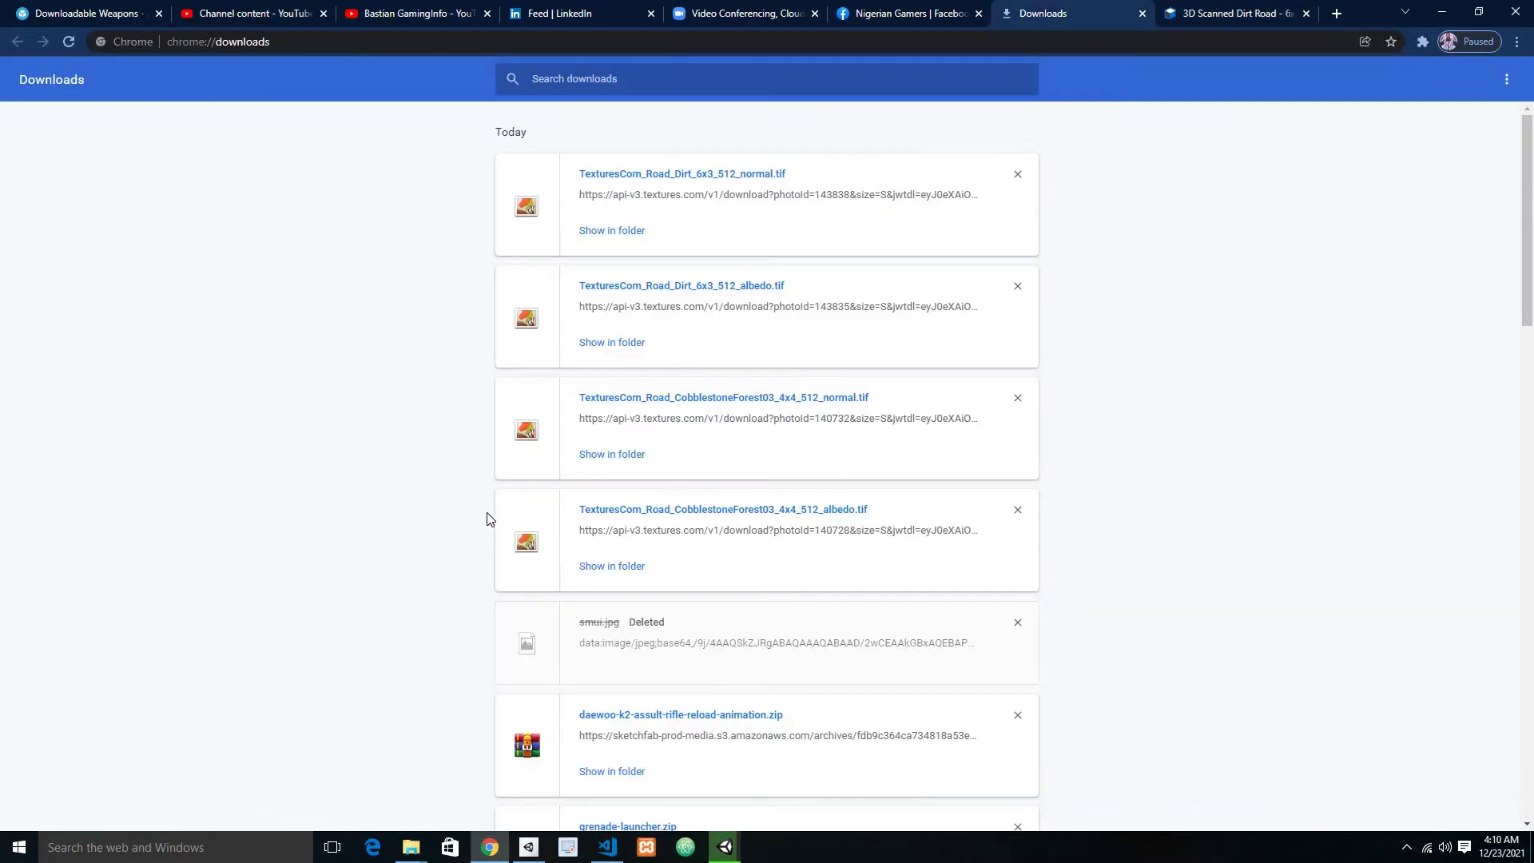
- Drag the four TexturesCom TIF files from UnityAssets into Unity's Assets panel
click(607, 564)
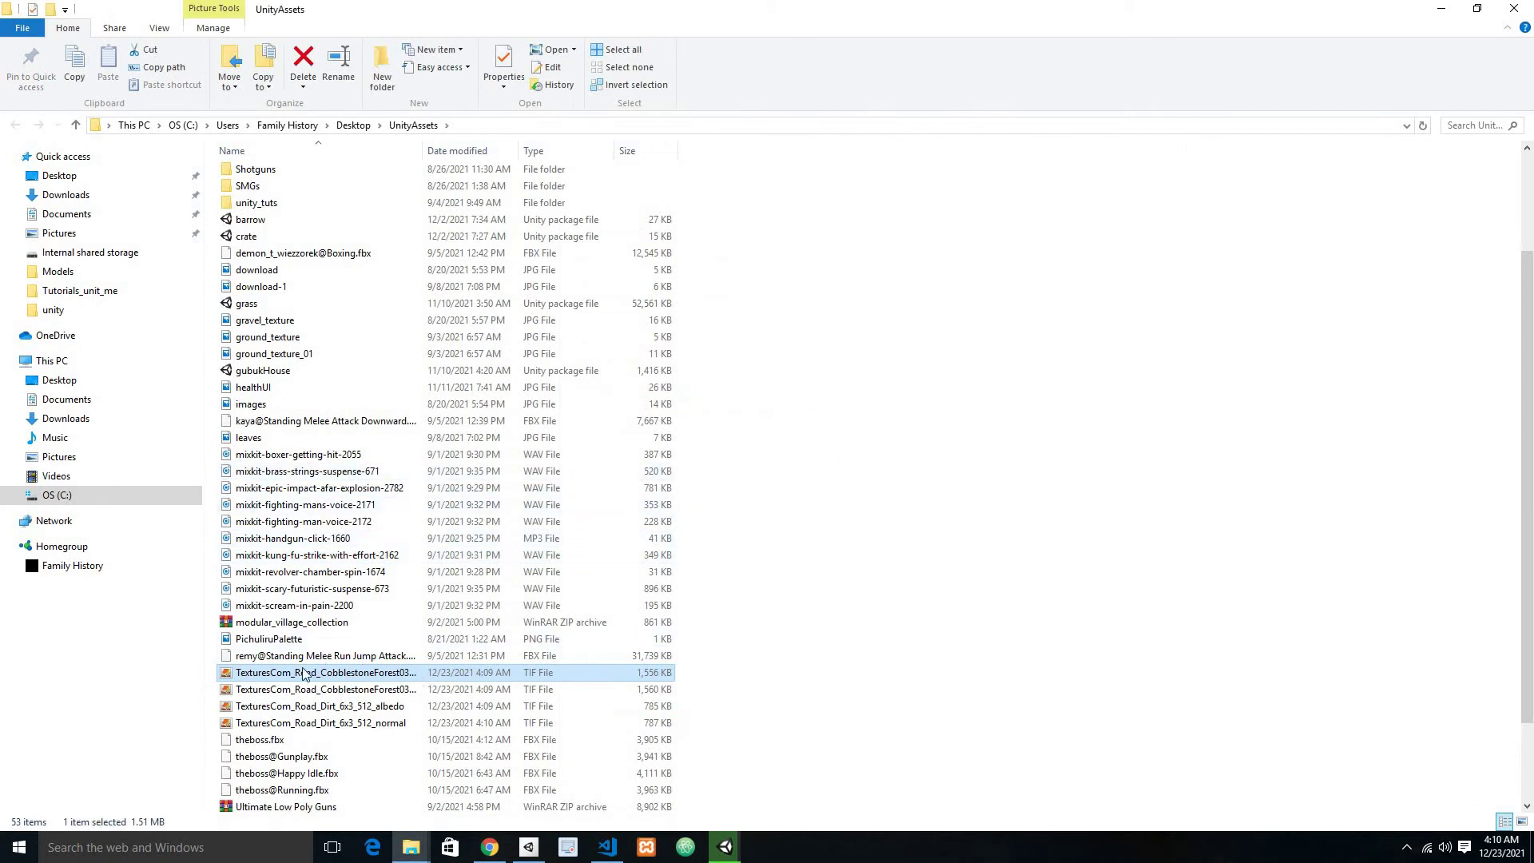
shift+click(292, 724)
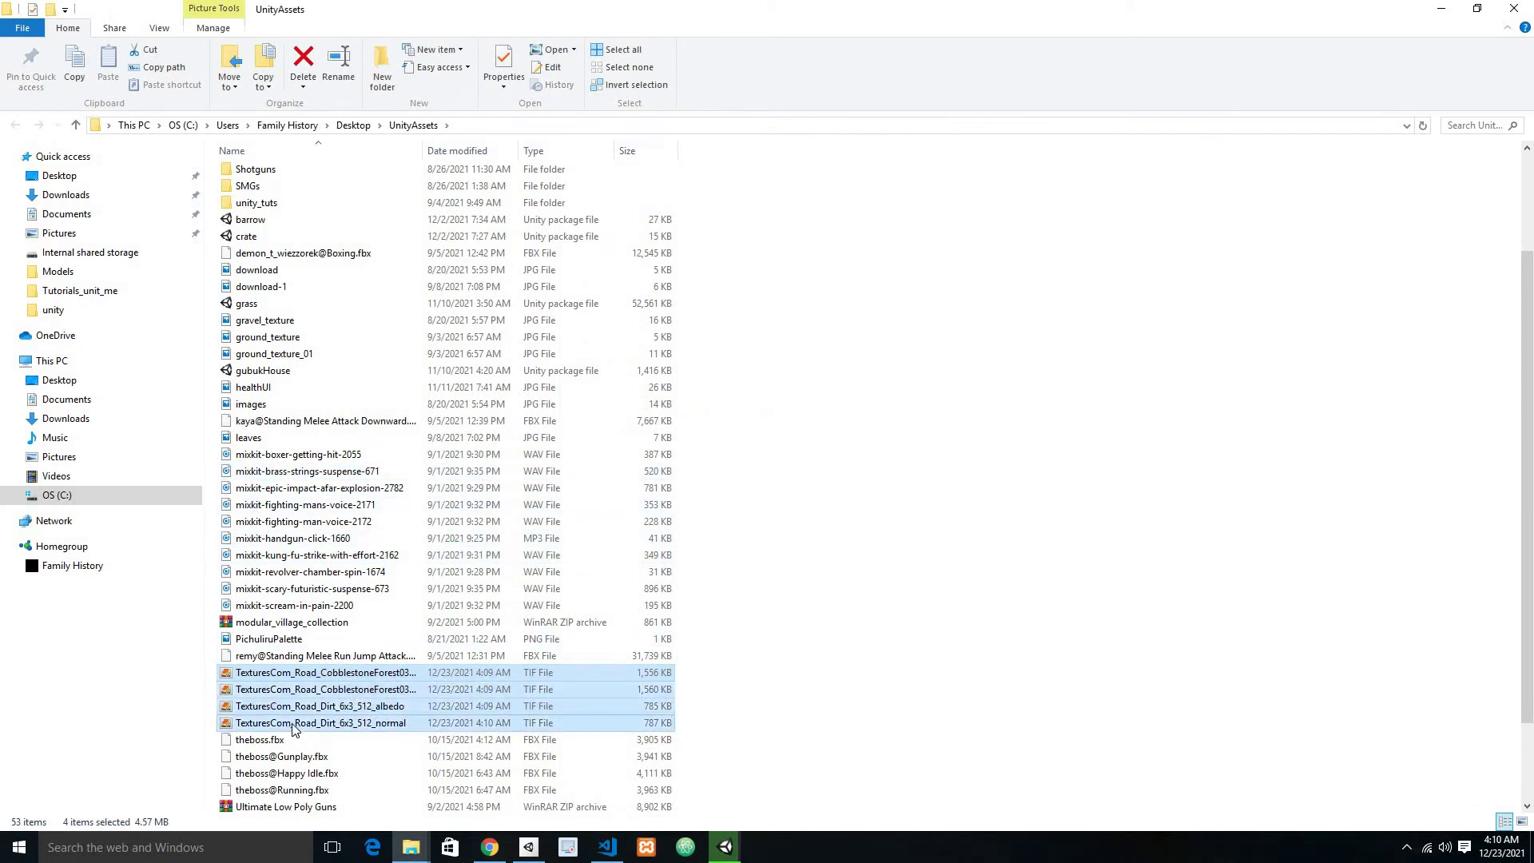
drag(391, 706, 633, 600)
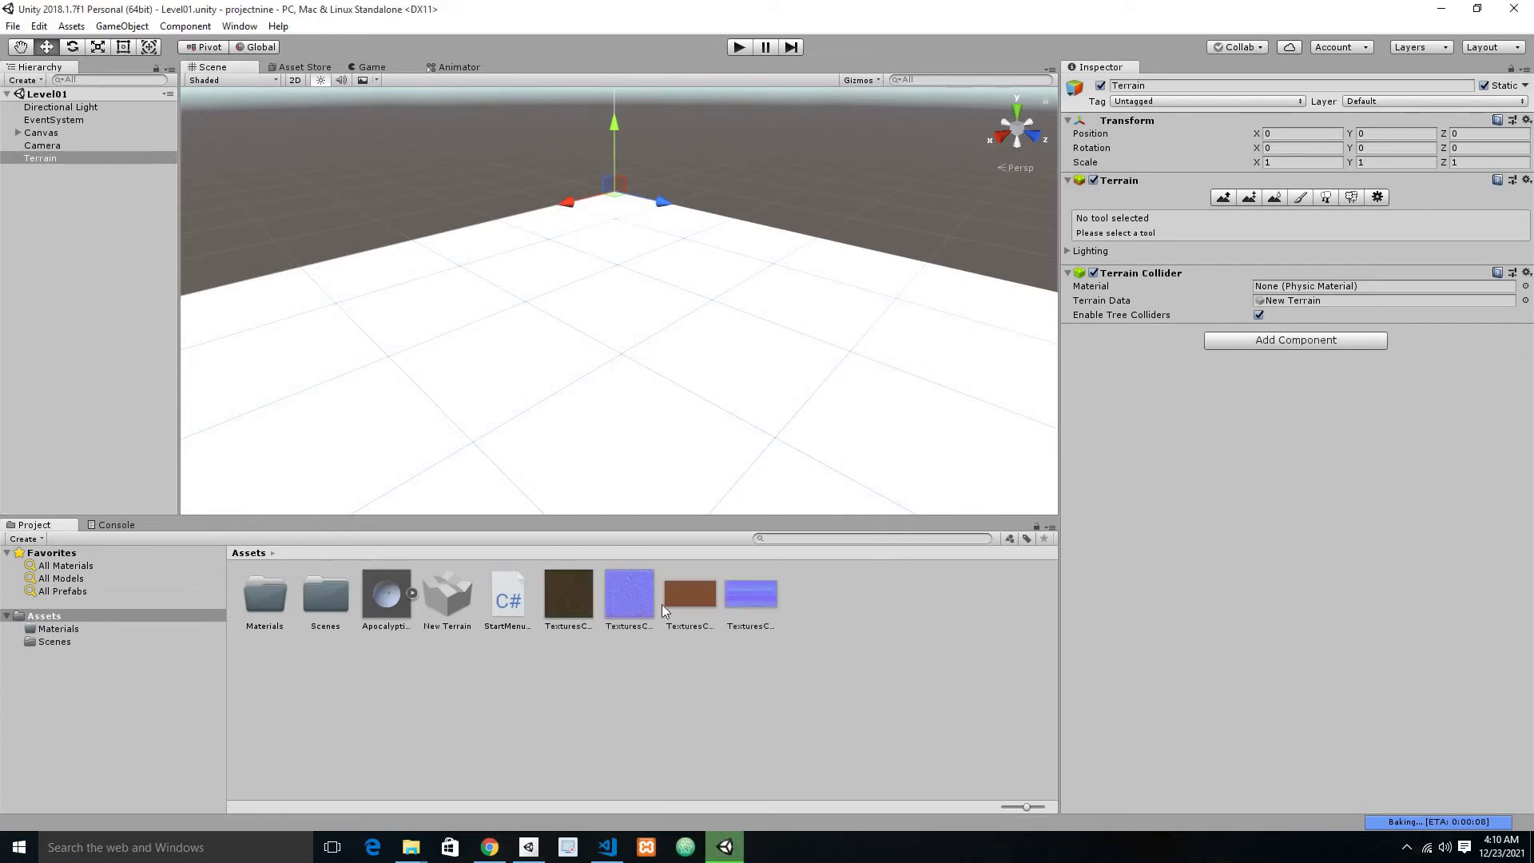
click(63, 159)
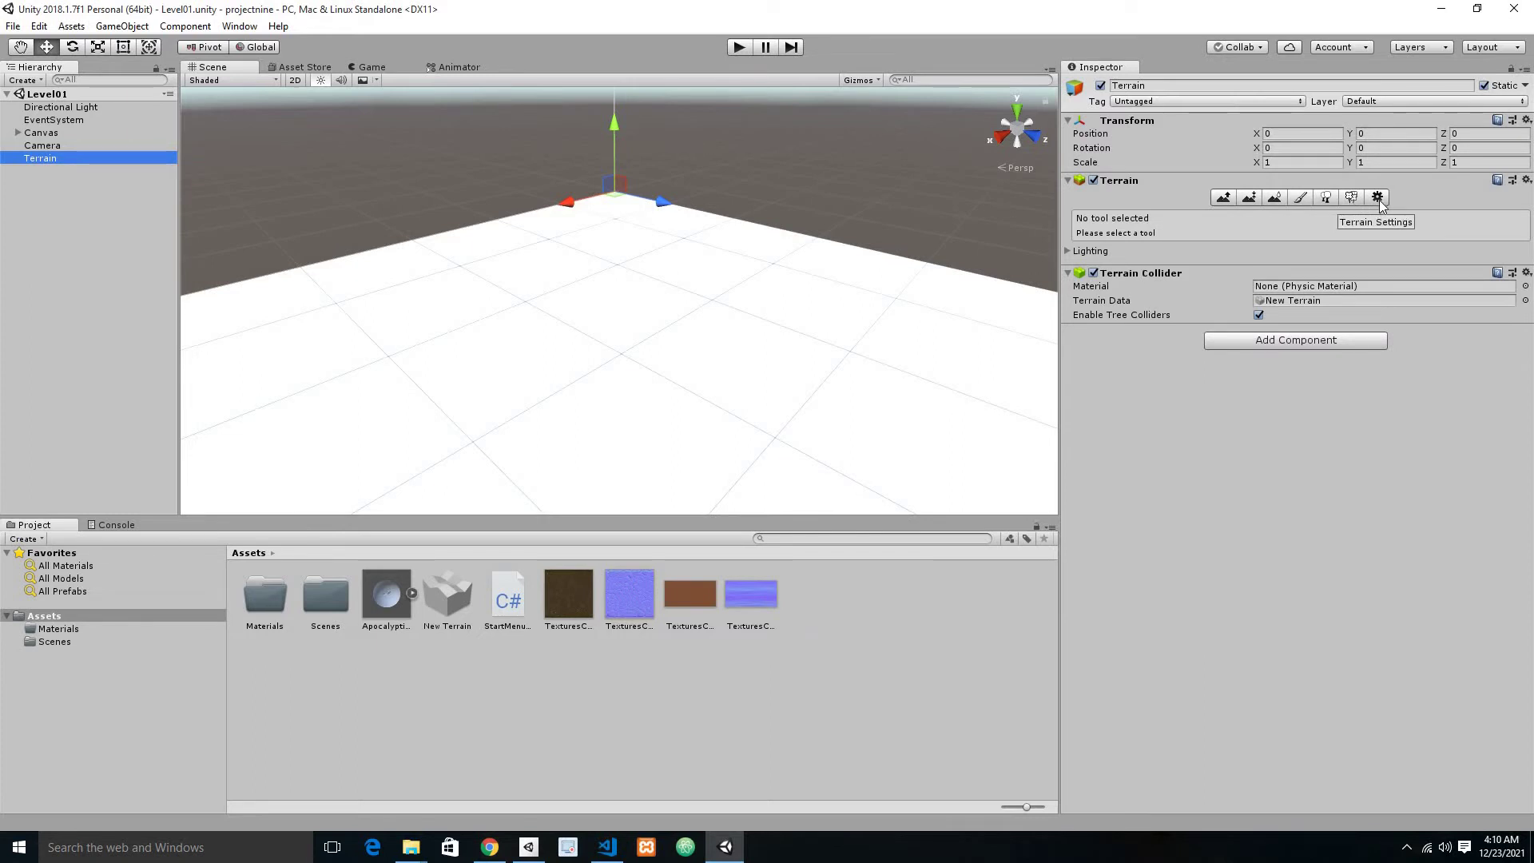
- Start a new terrain texture with the cobblestone image as its albedo
click(1300, 200)
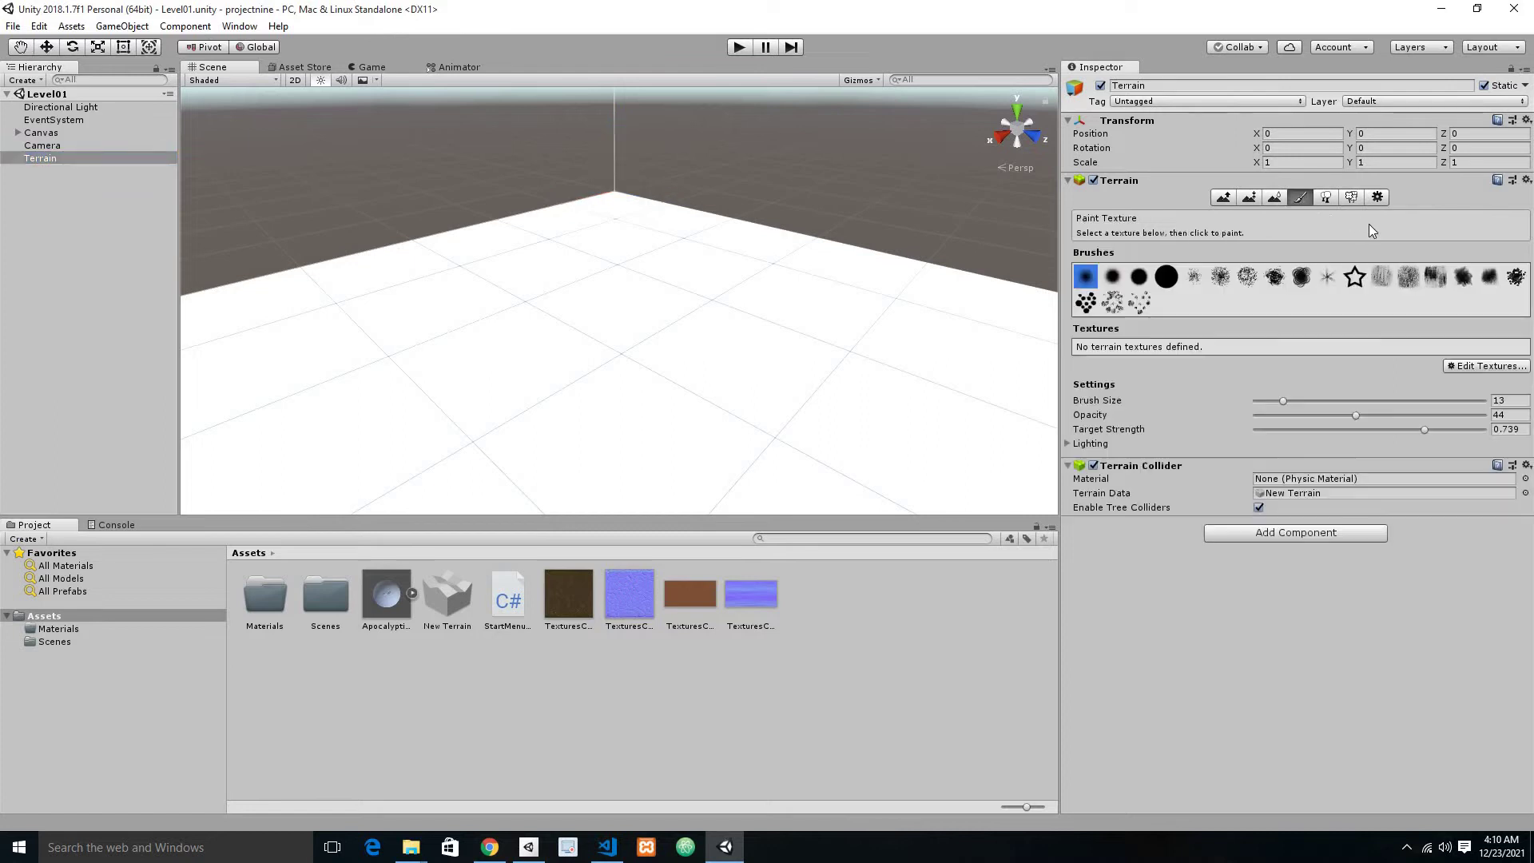
click(1466, 366)
click(1438, 366)
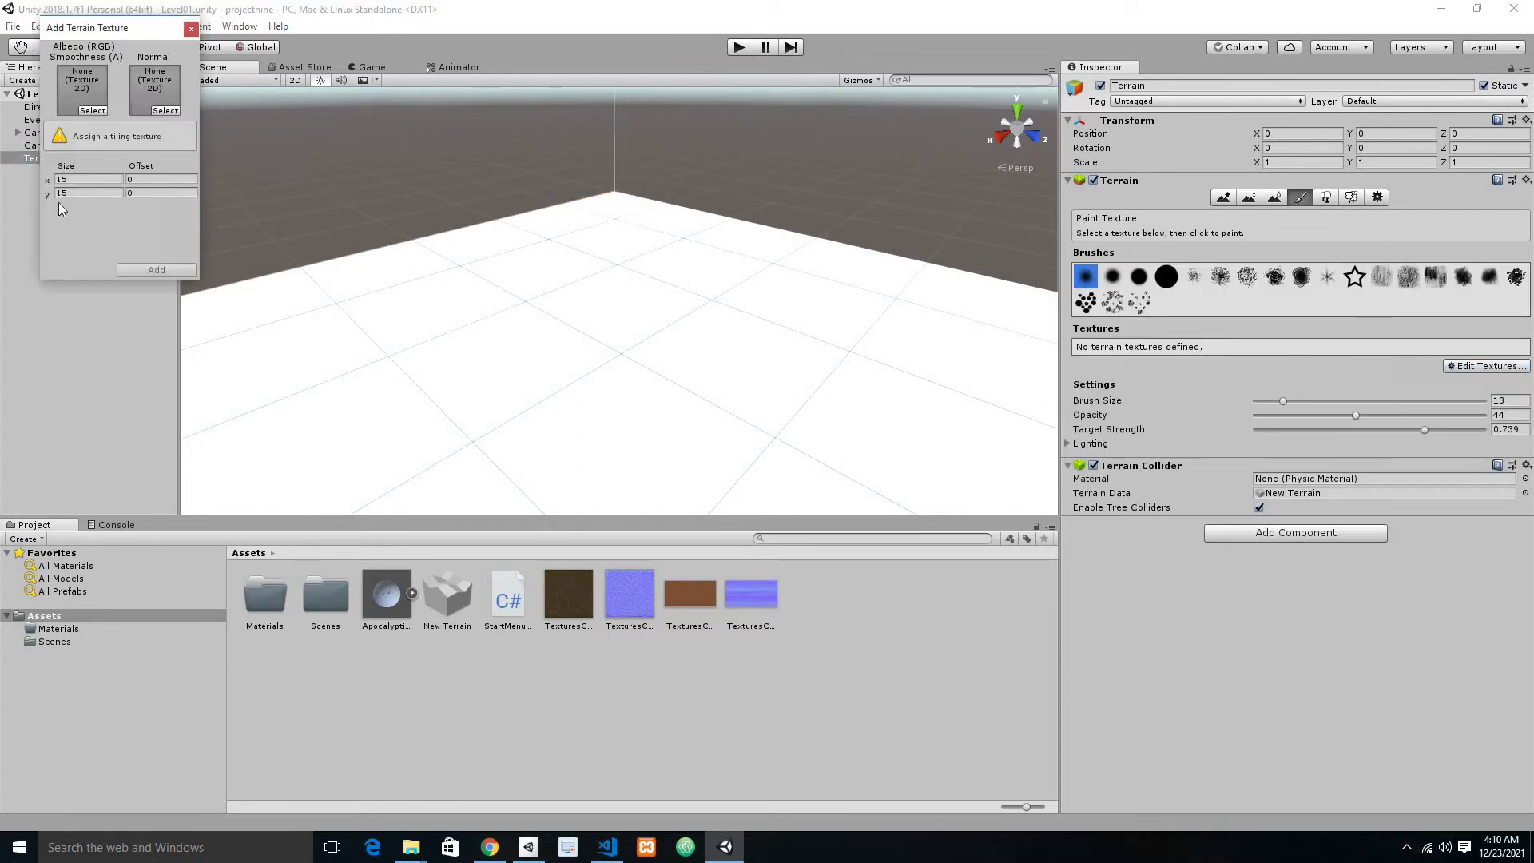
click(93, 111)
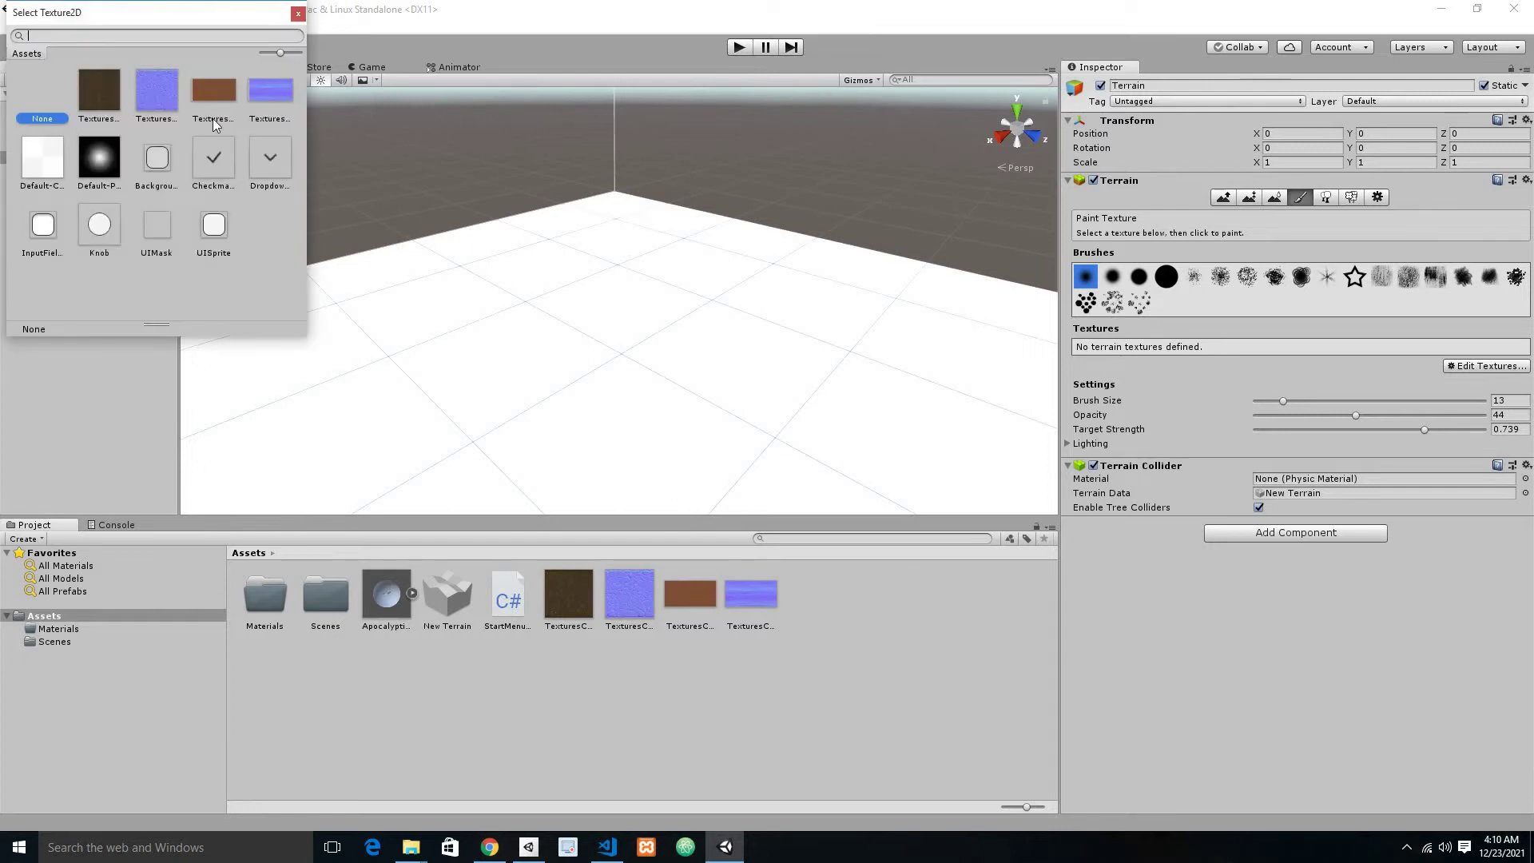
click(99, 112)
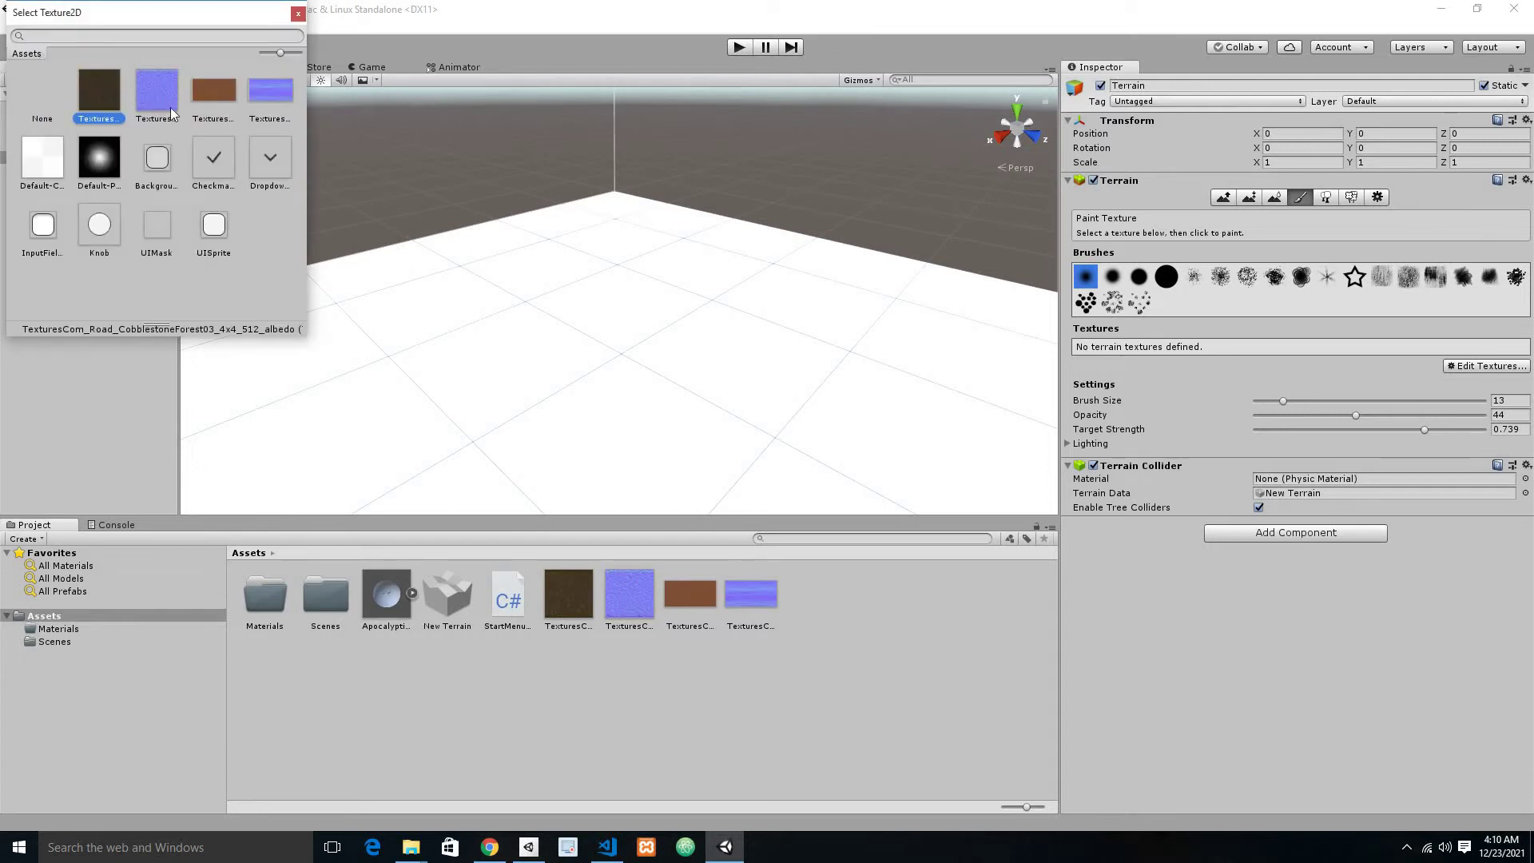
double_click(99, 116)
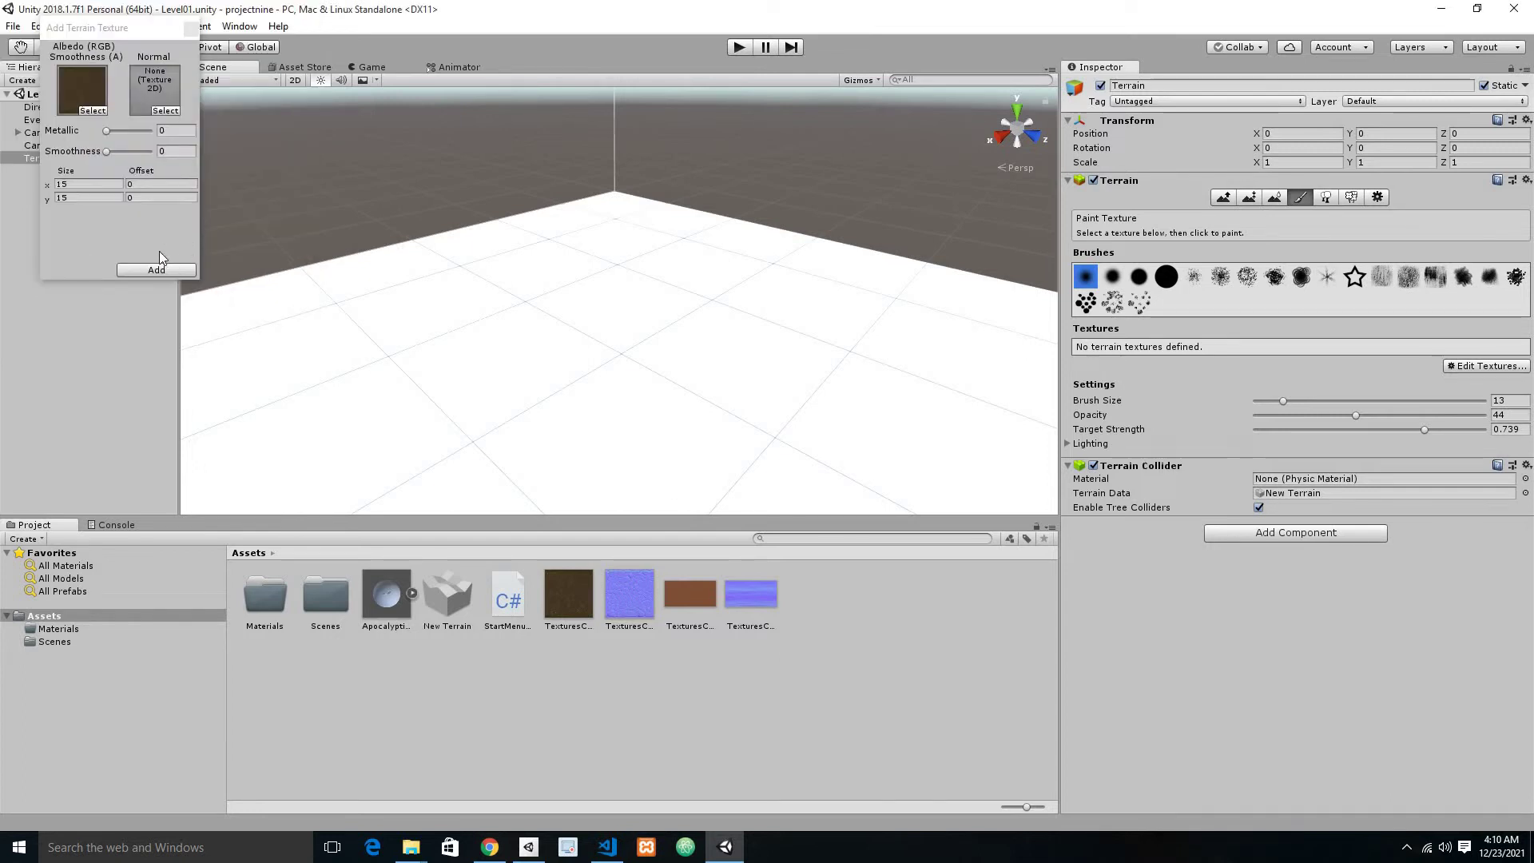
- Set the cobblestone and dirt road normal textures' type to Normal map and apply
click(639, 593)
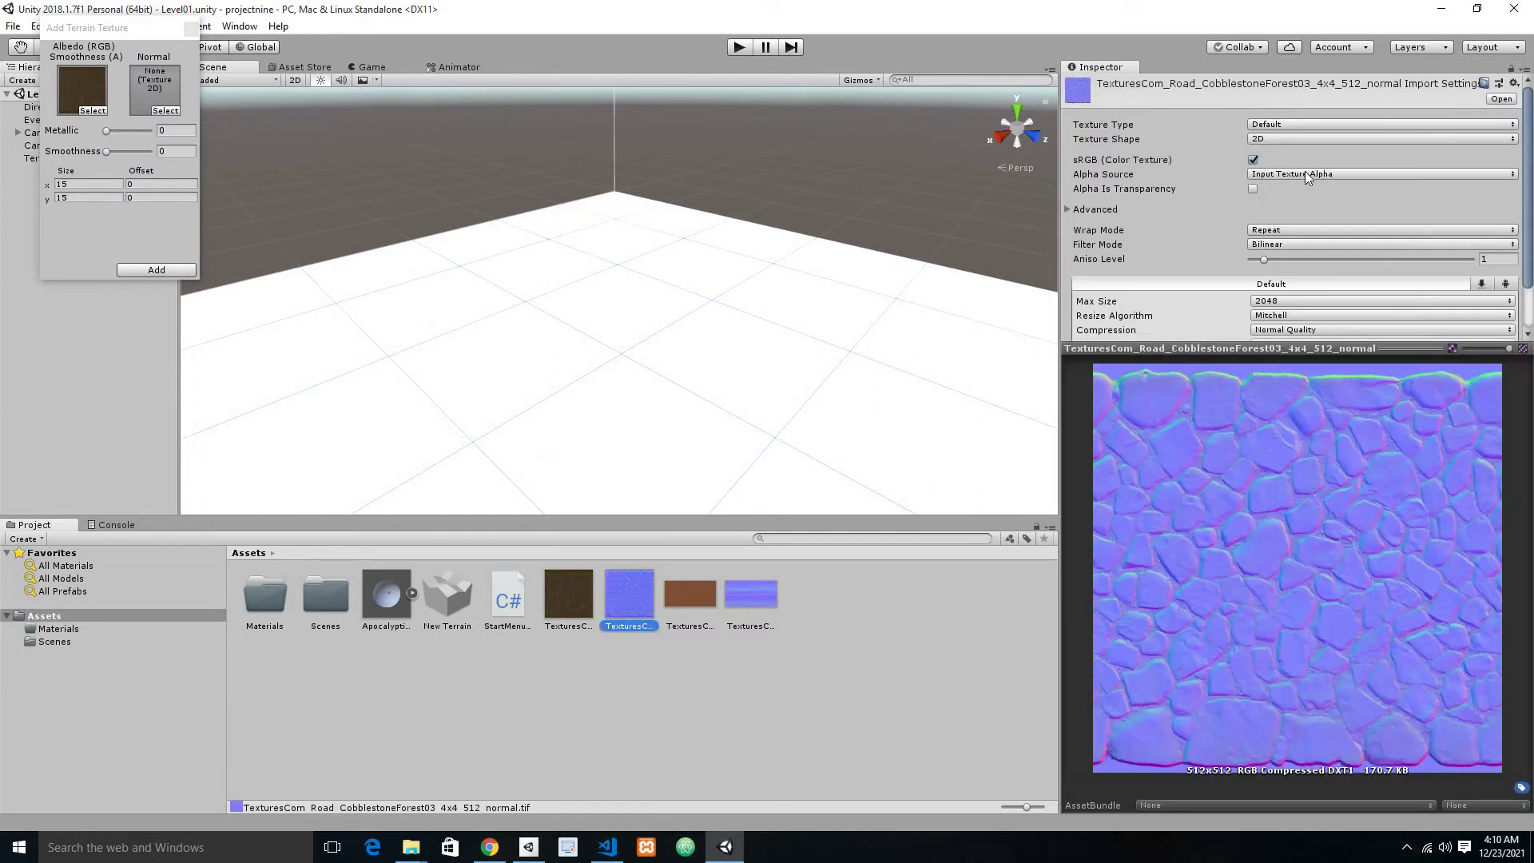
click(1282, 126)
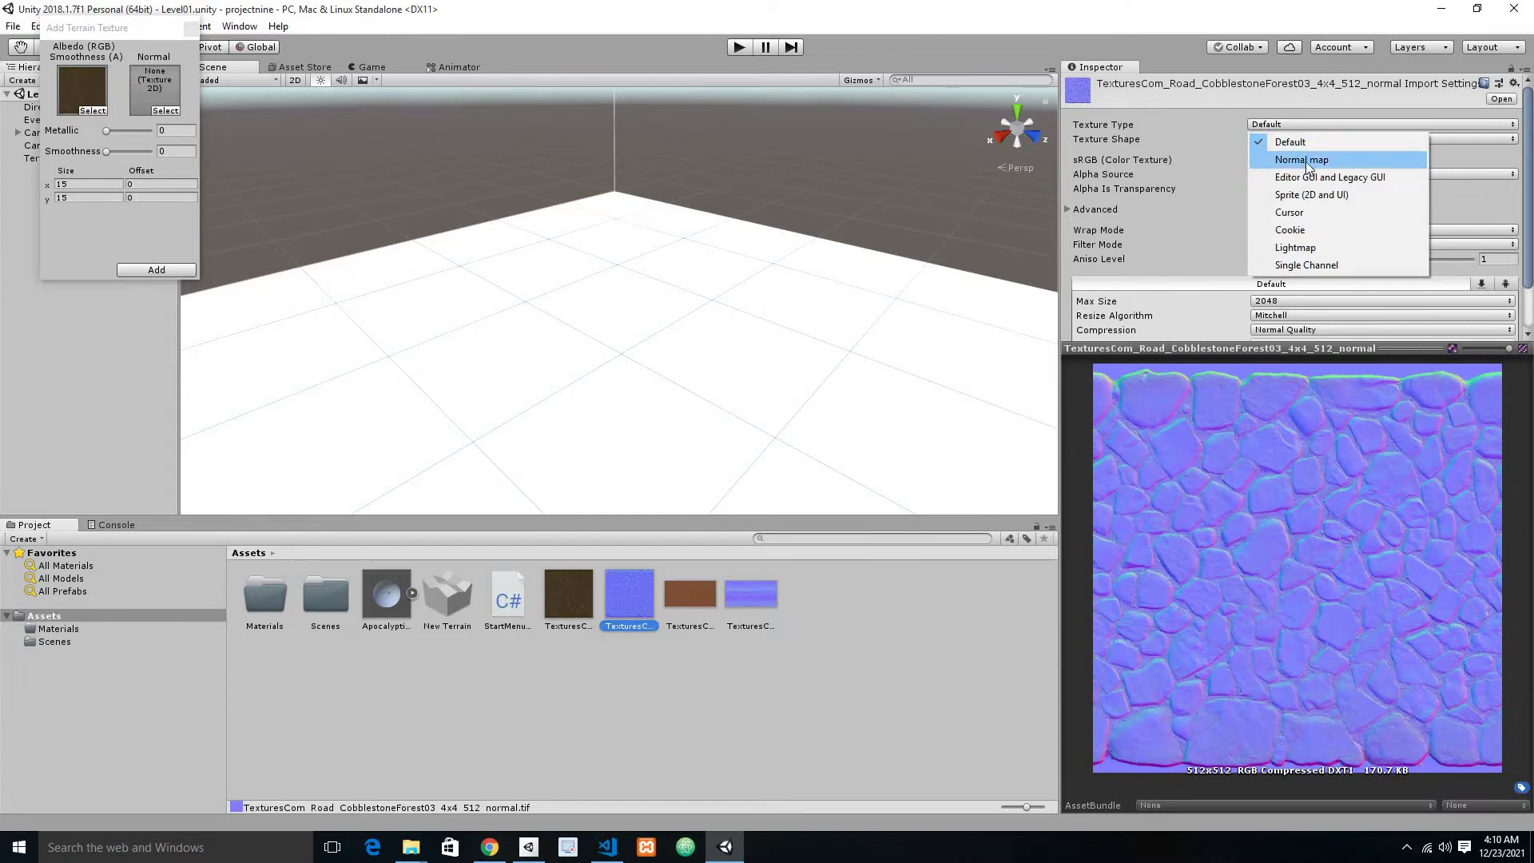
click(1307, 163)
scroll(1500, 304, down, 1)
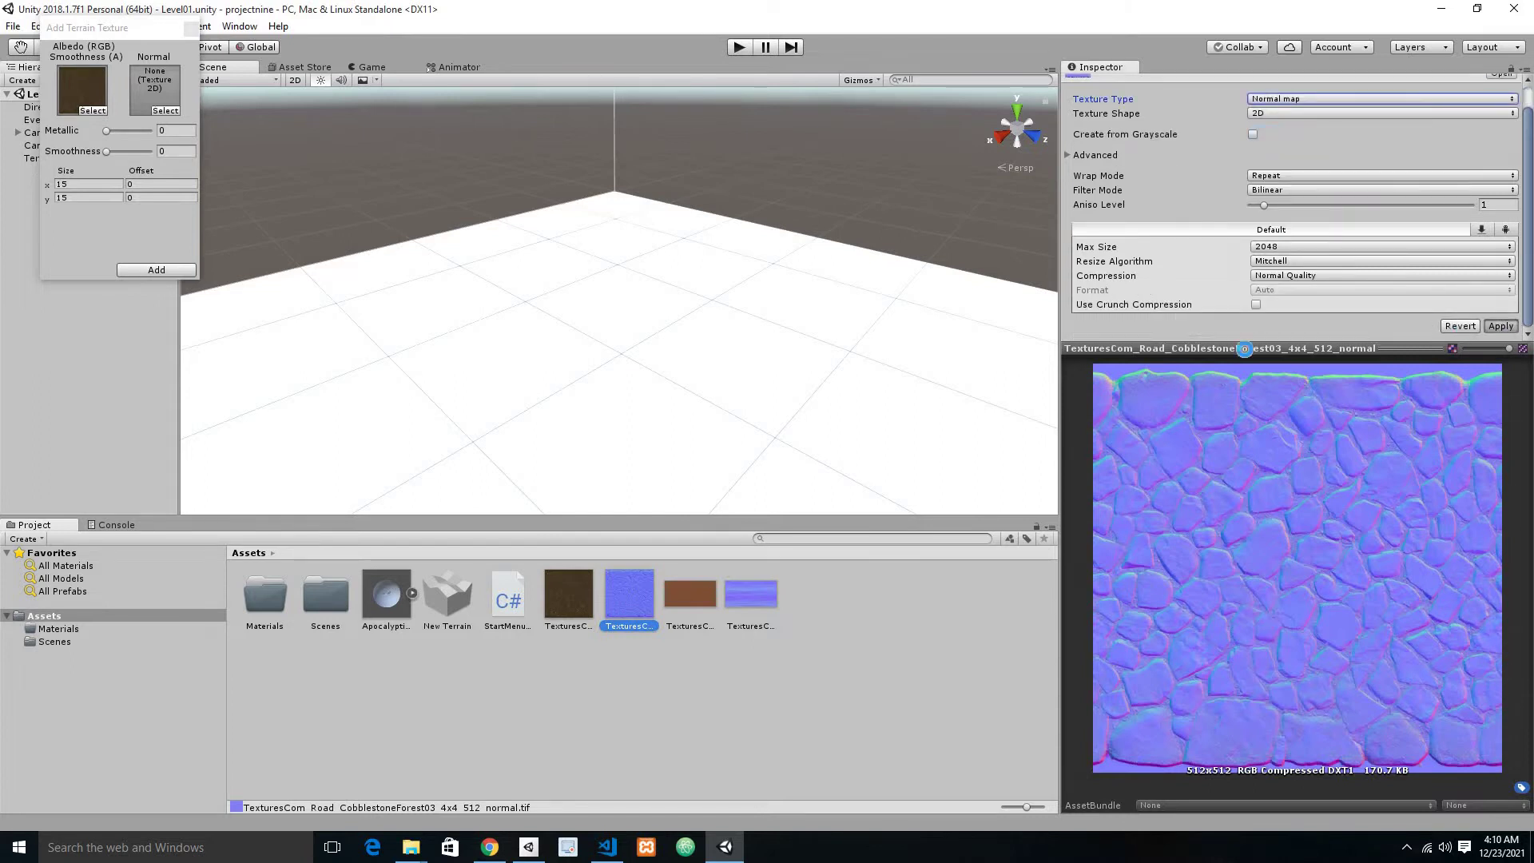
click(765, 591)
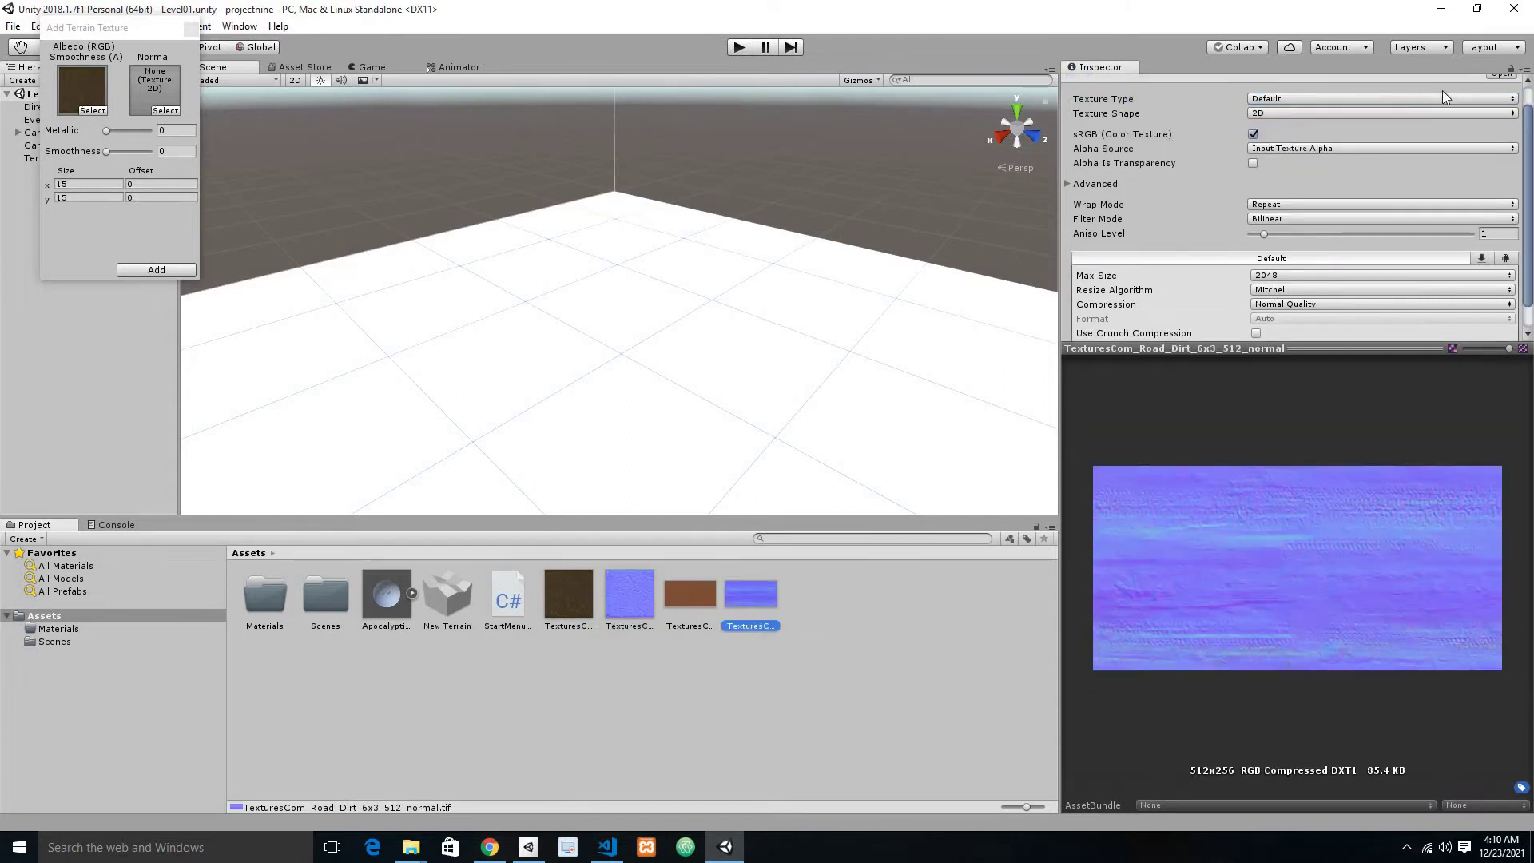
click(1355, 98)
click(1330, 134)
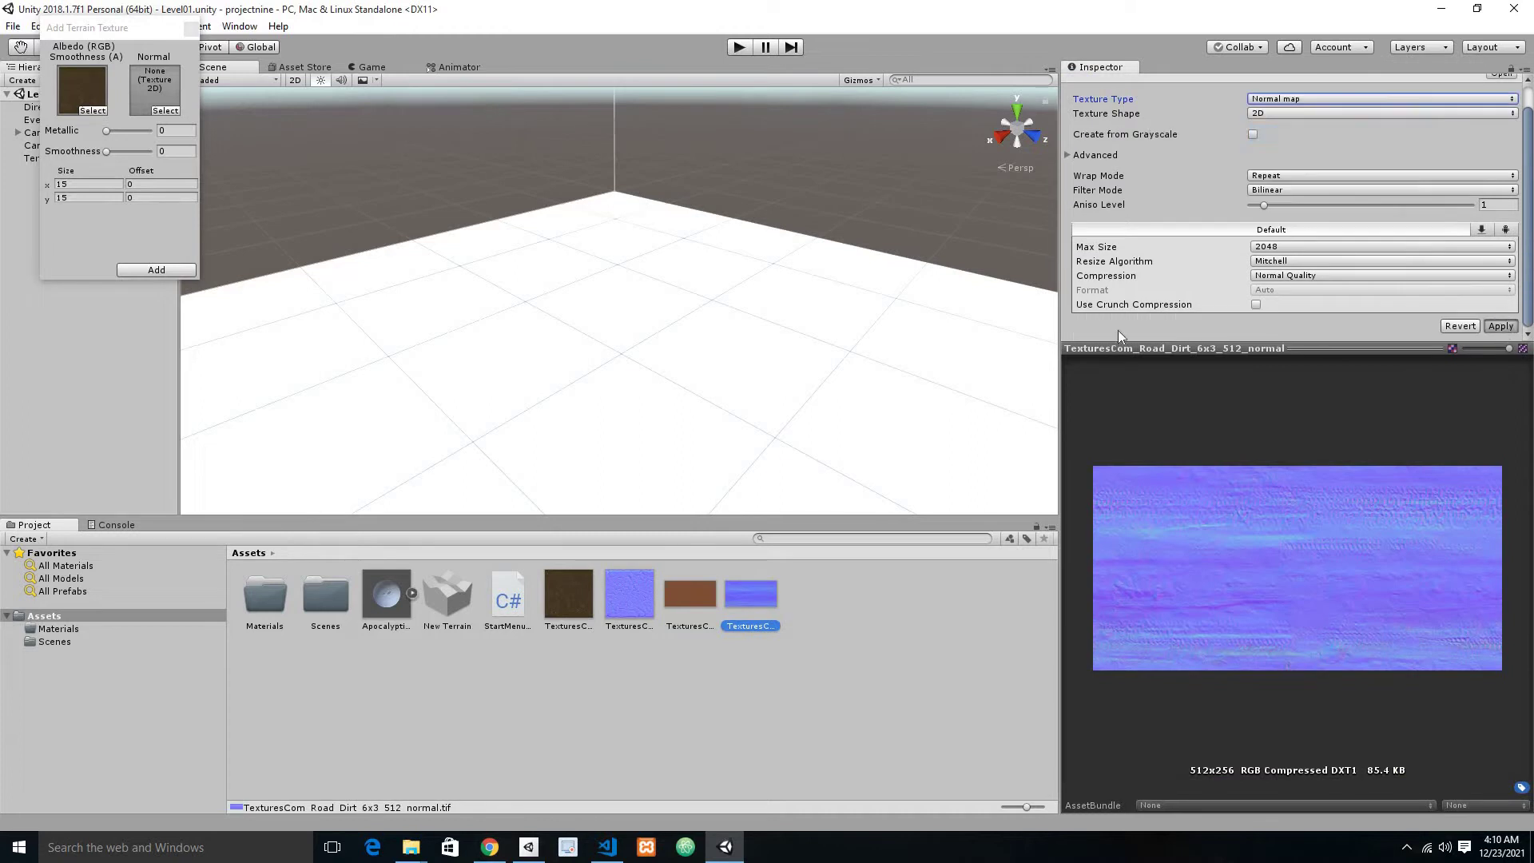
click(1501, 326)
- Assign the cobblestone normal map and add the layer to the terrain
click(165, 110)
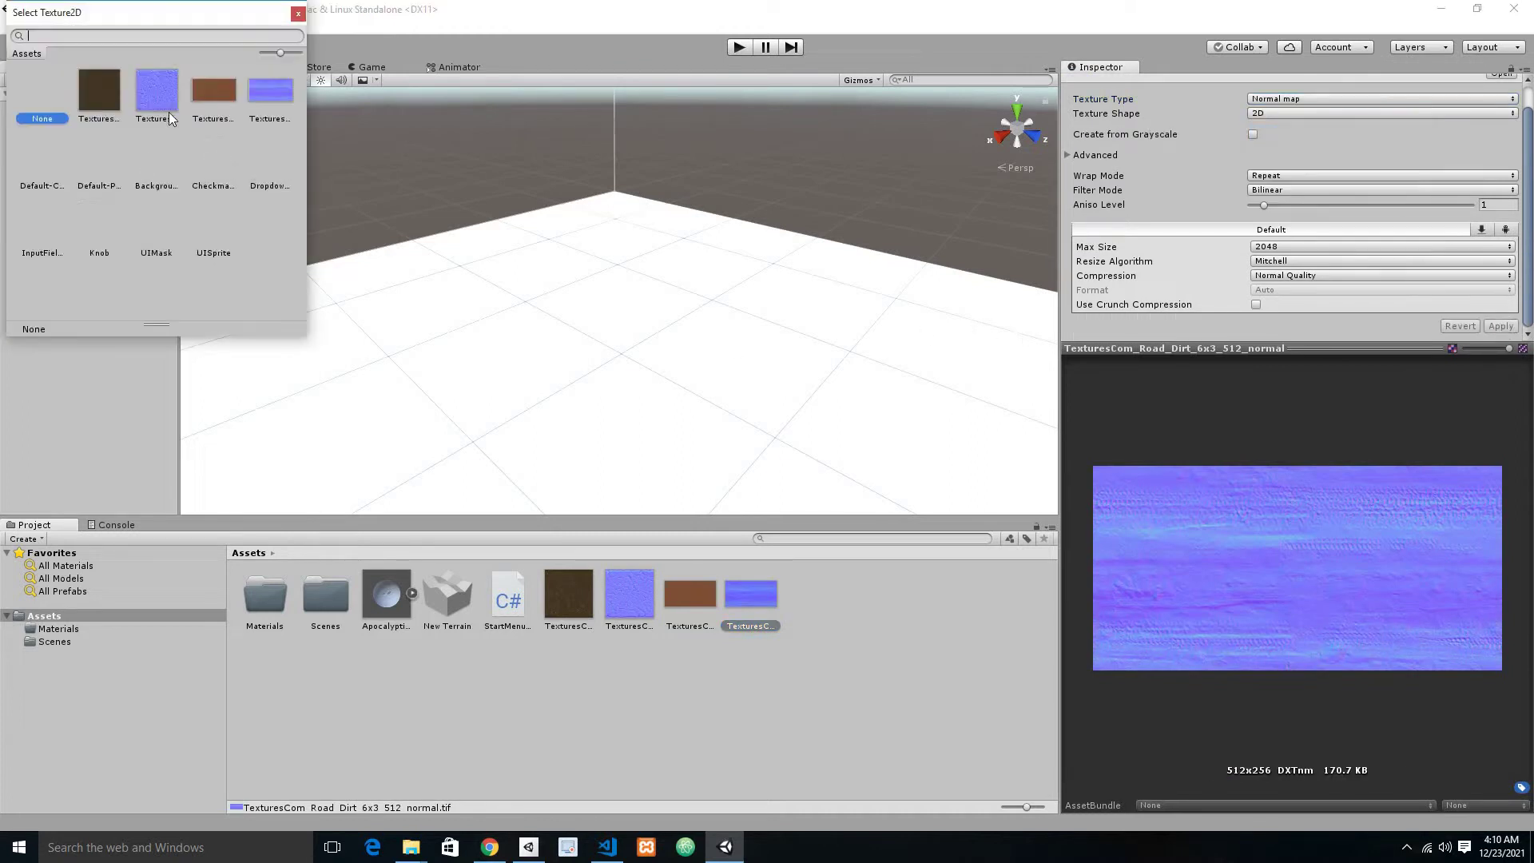
click(152, 97)
double_click(153, 104)
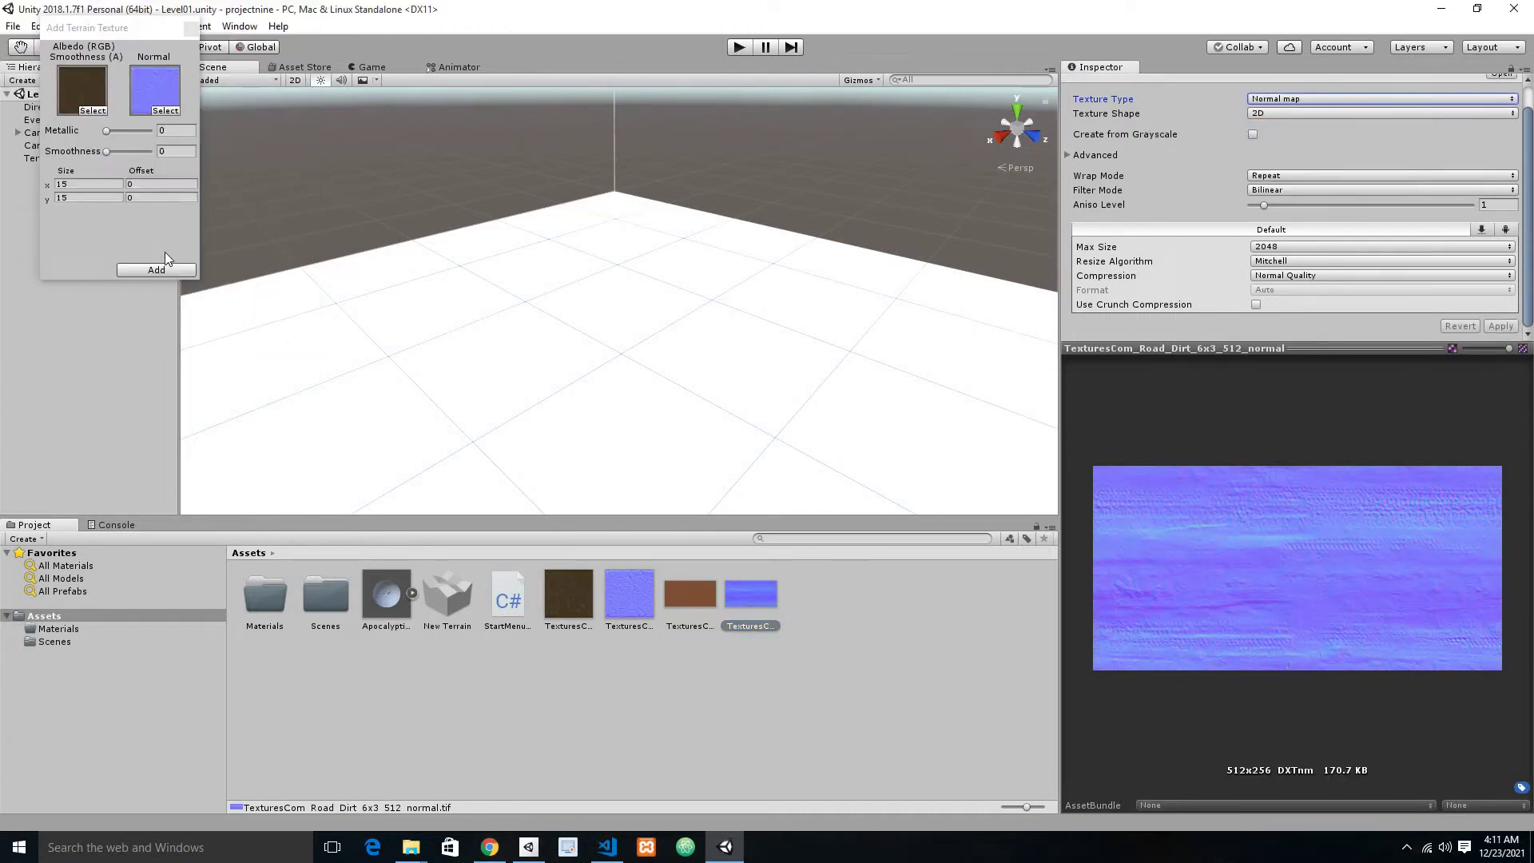
click(164, 265)
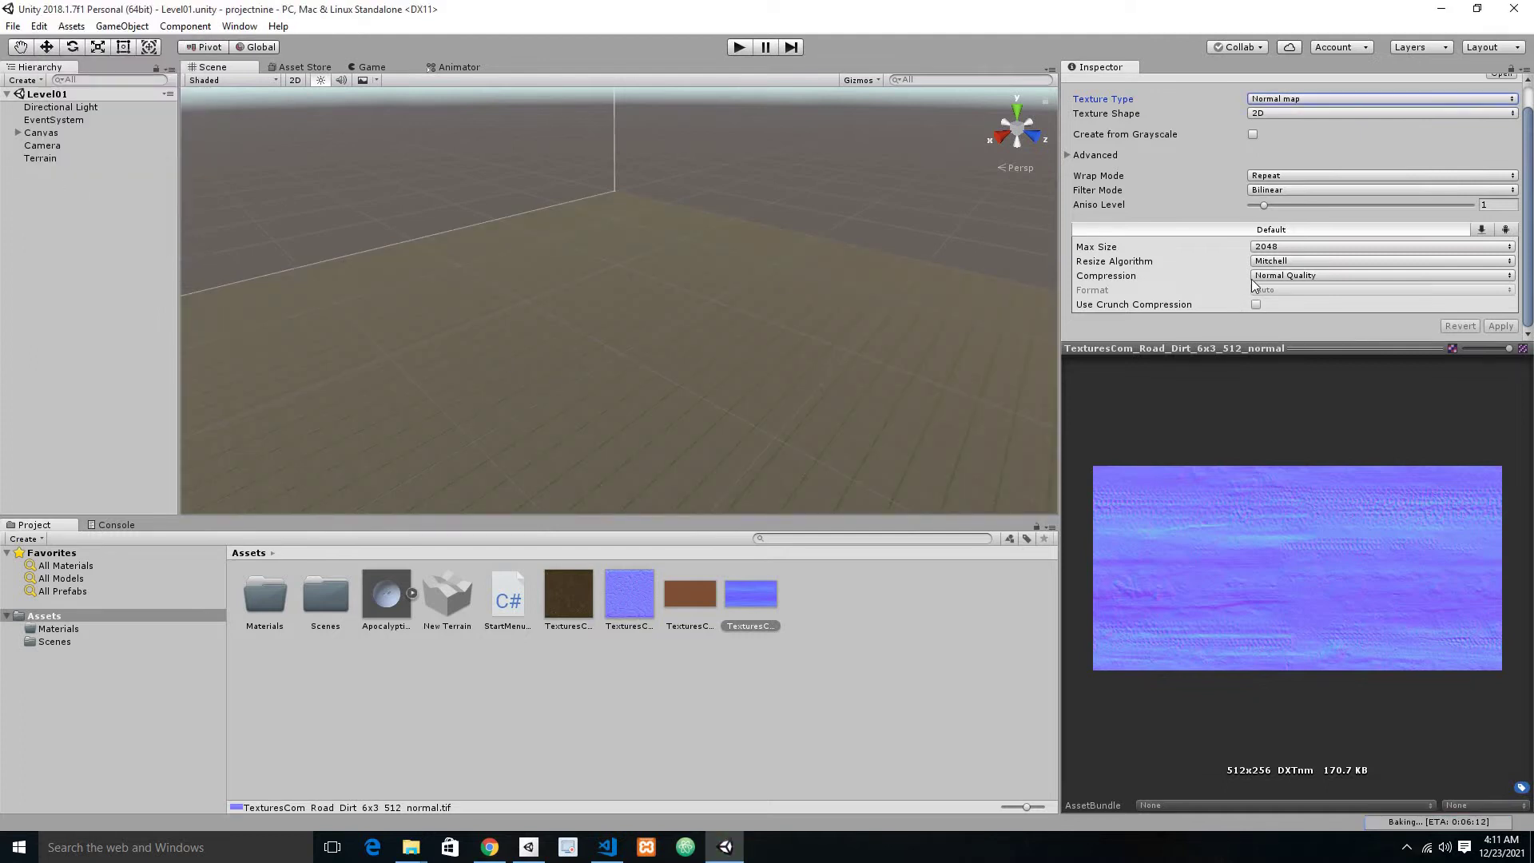
scroll(1253, 284, up, 1)
- Add a terrain texture using the brown road-dirt albedo and blue dirt normal map
click(45, 157)
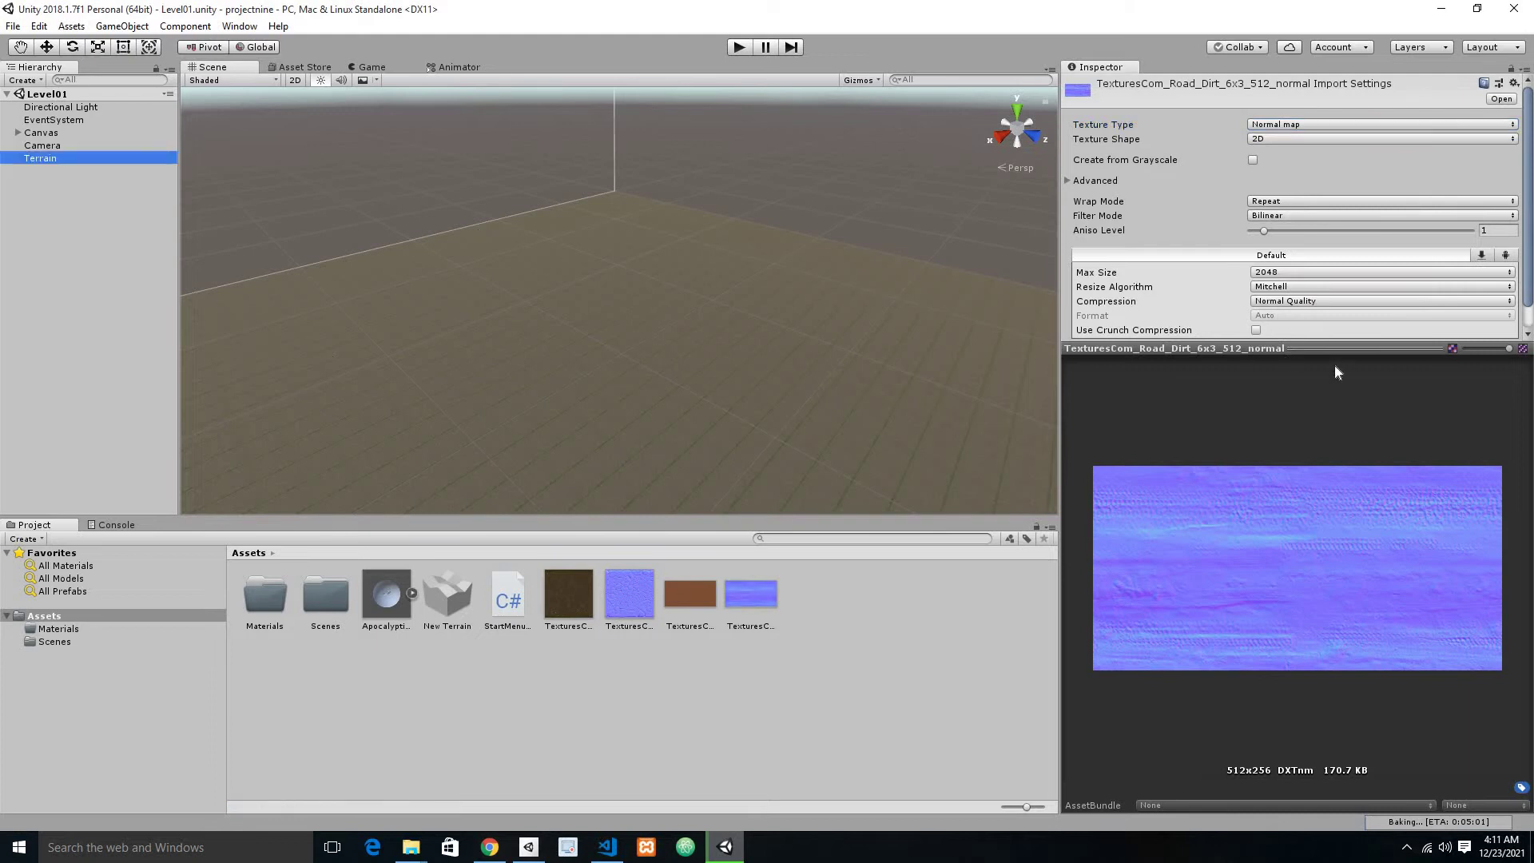
click(1465, 404)
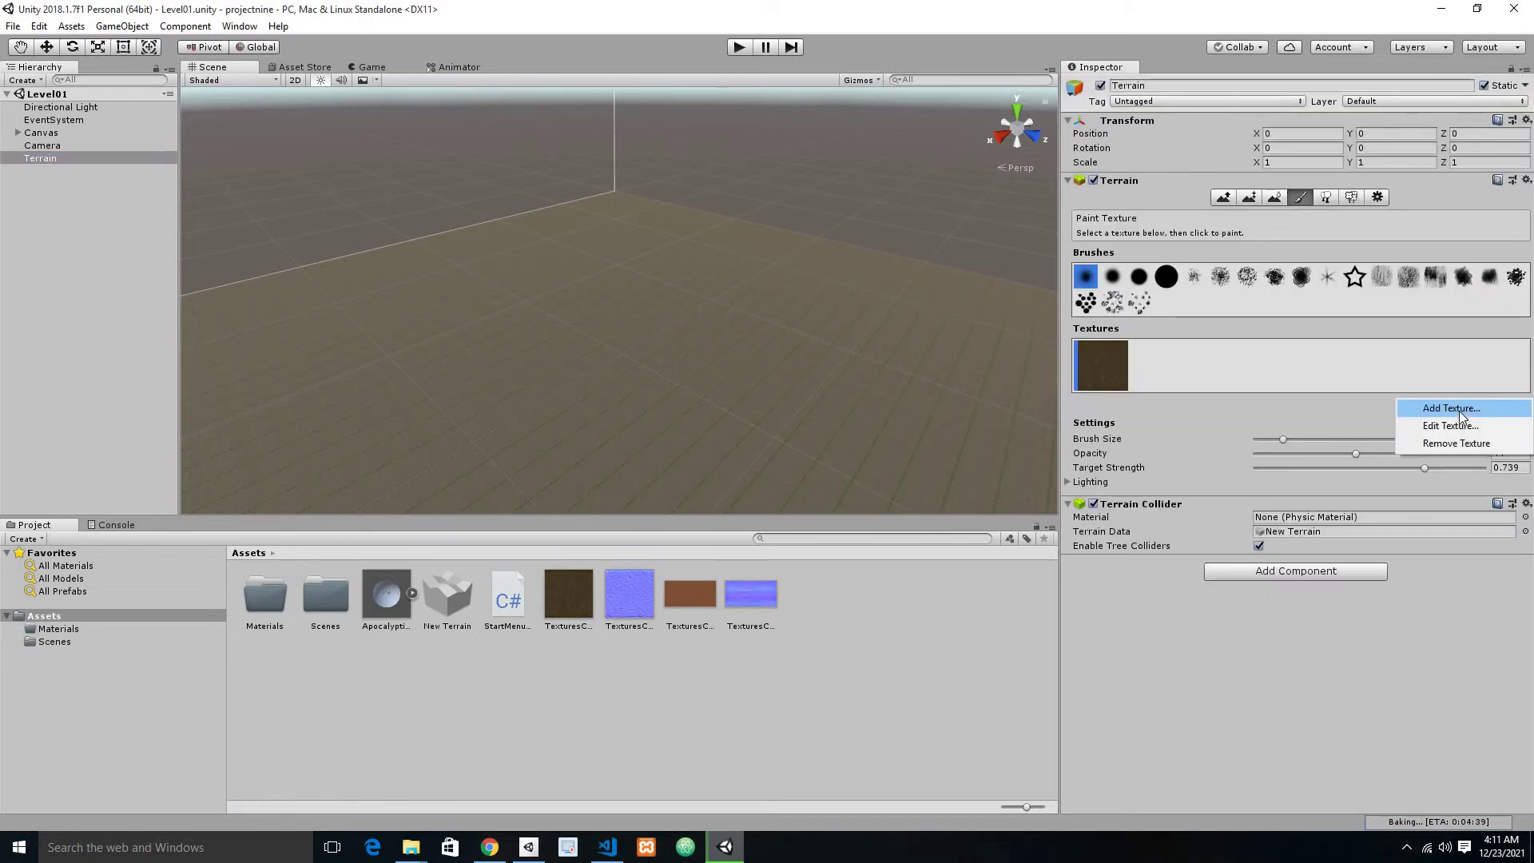
click(1459, 411)
click(93, 110)
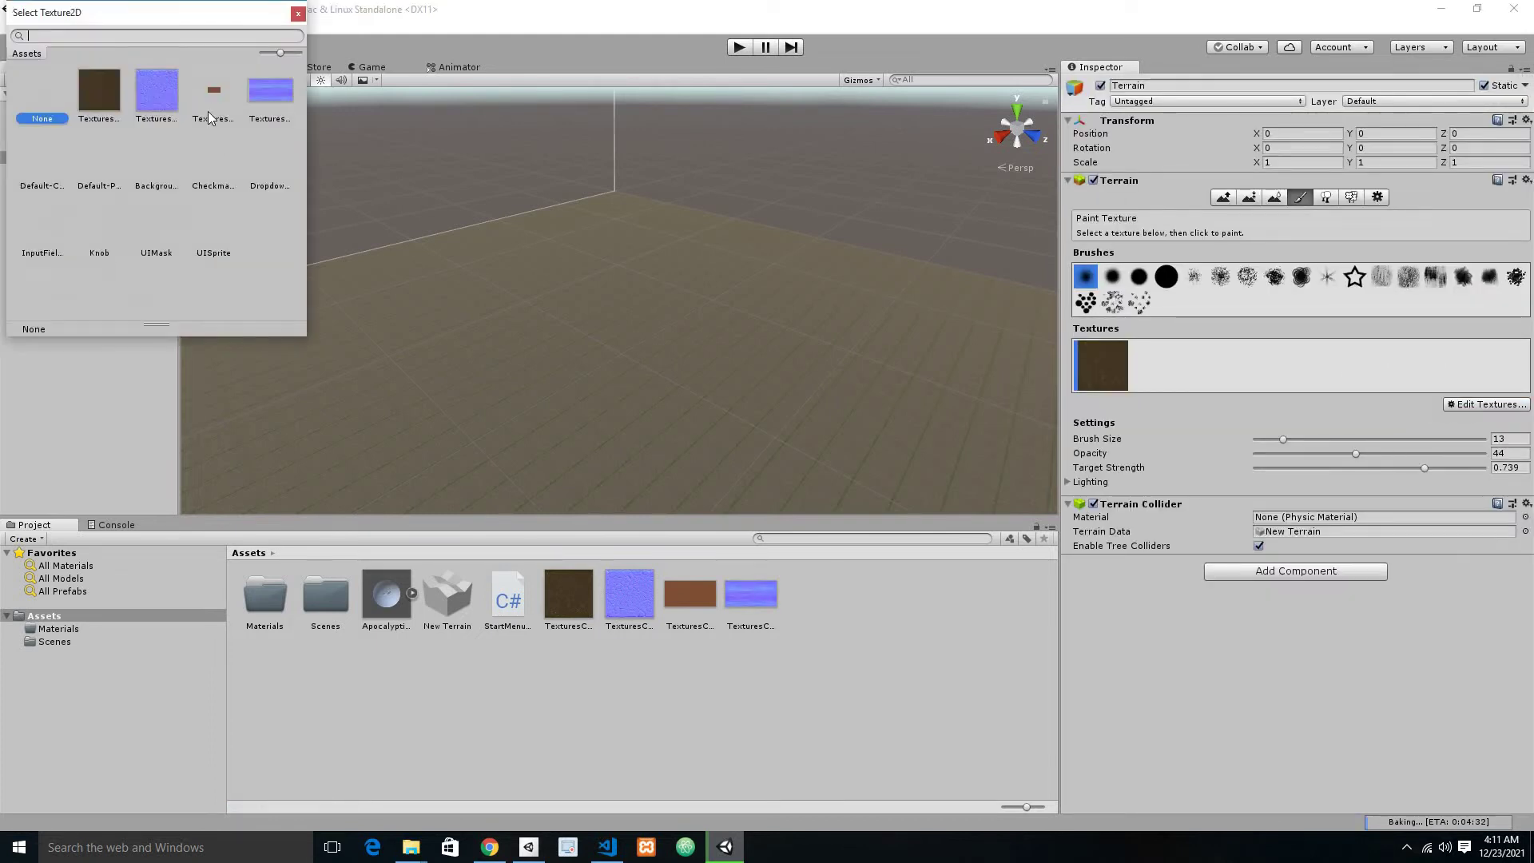
click(214, 96)
double_click(214, 112)
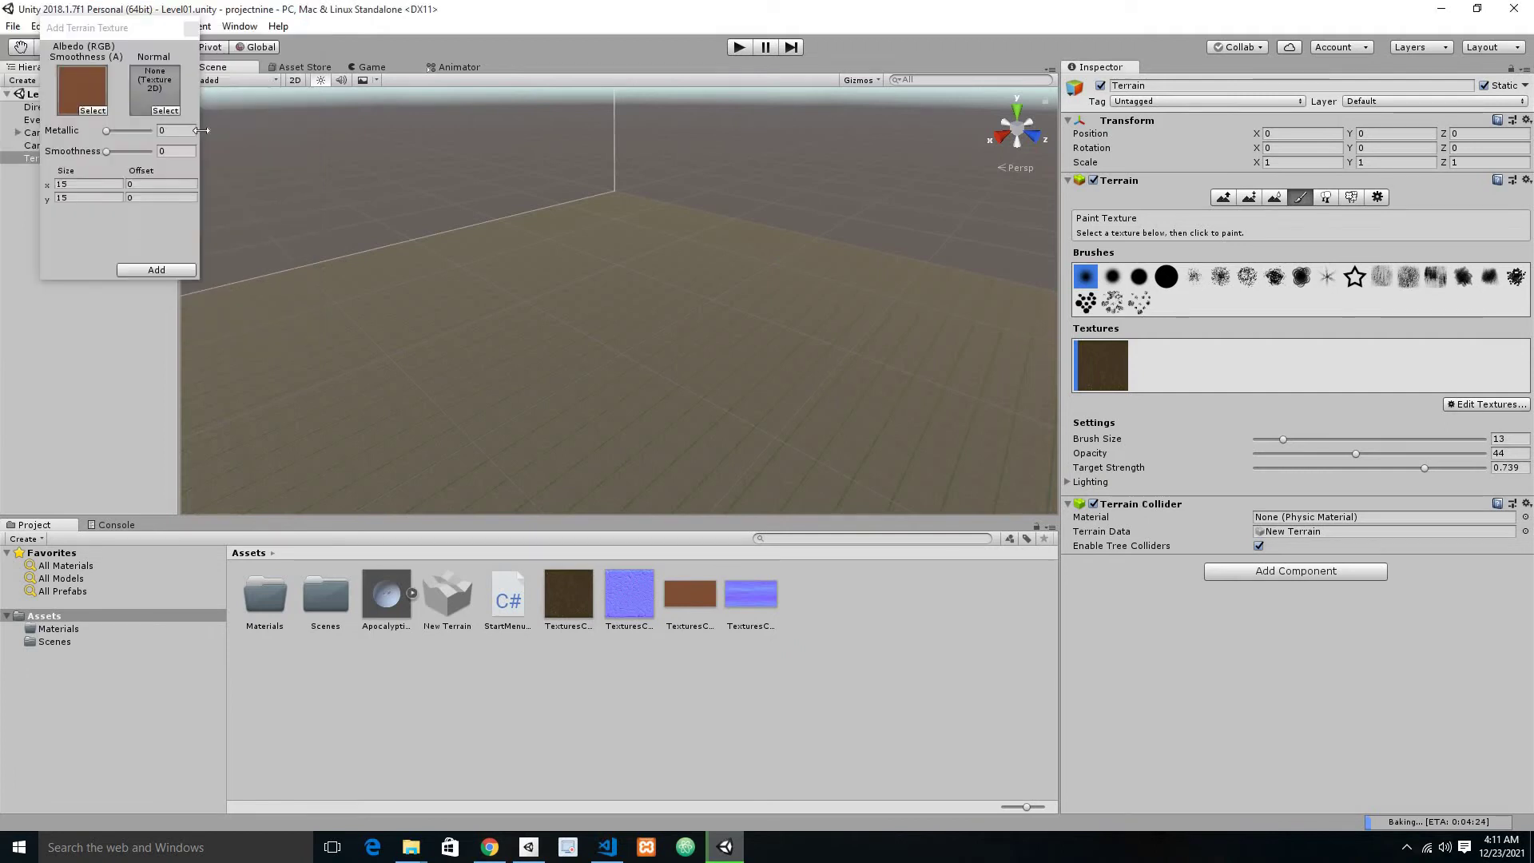
click(165, 110)
double_click(270, 90)
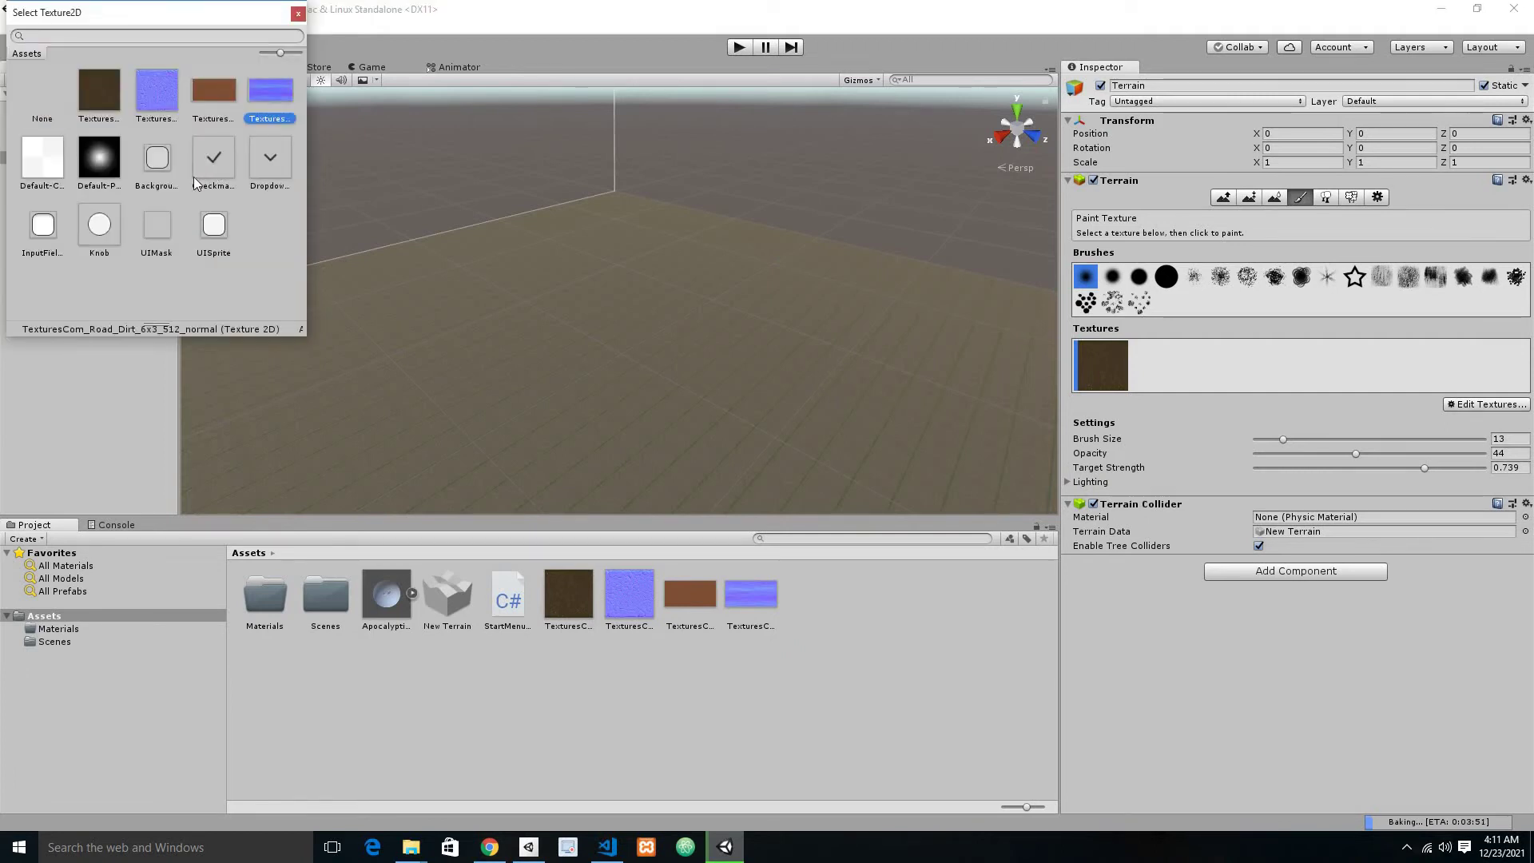
click(156, 270)
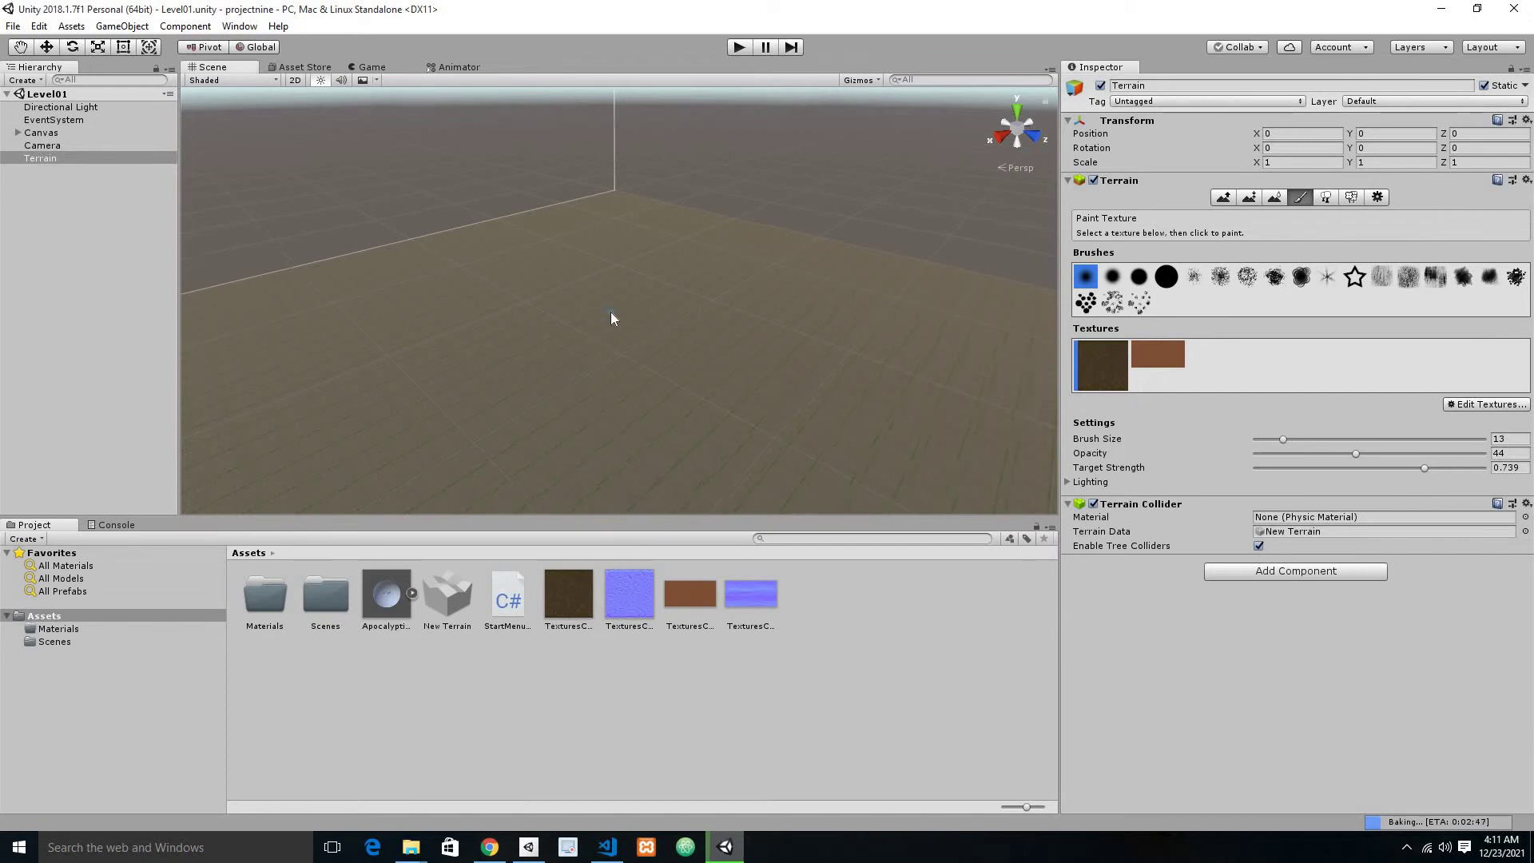
- Zoom in and turn the Scene view to inspect the tiled cobblestone texture on the terrain
scroll(610, 318, up, 5)
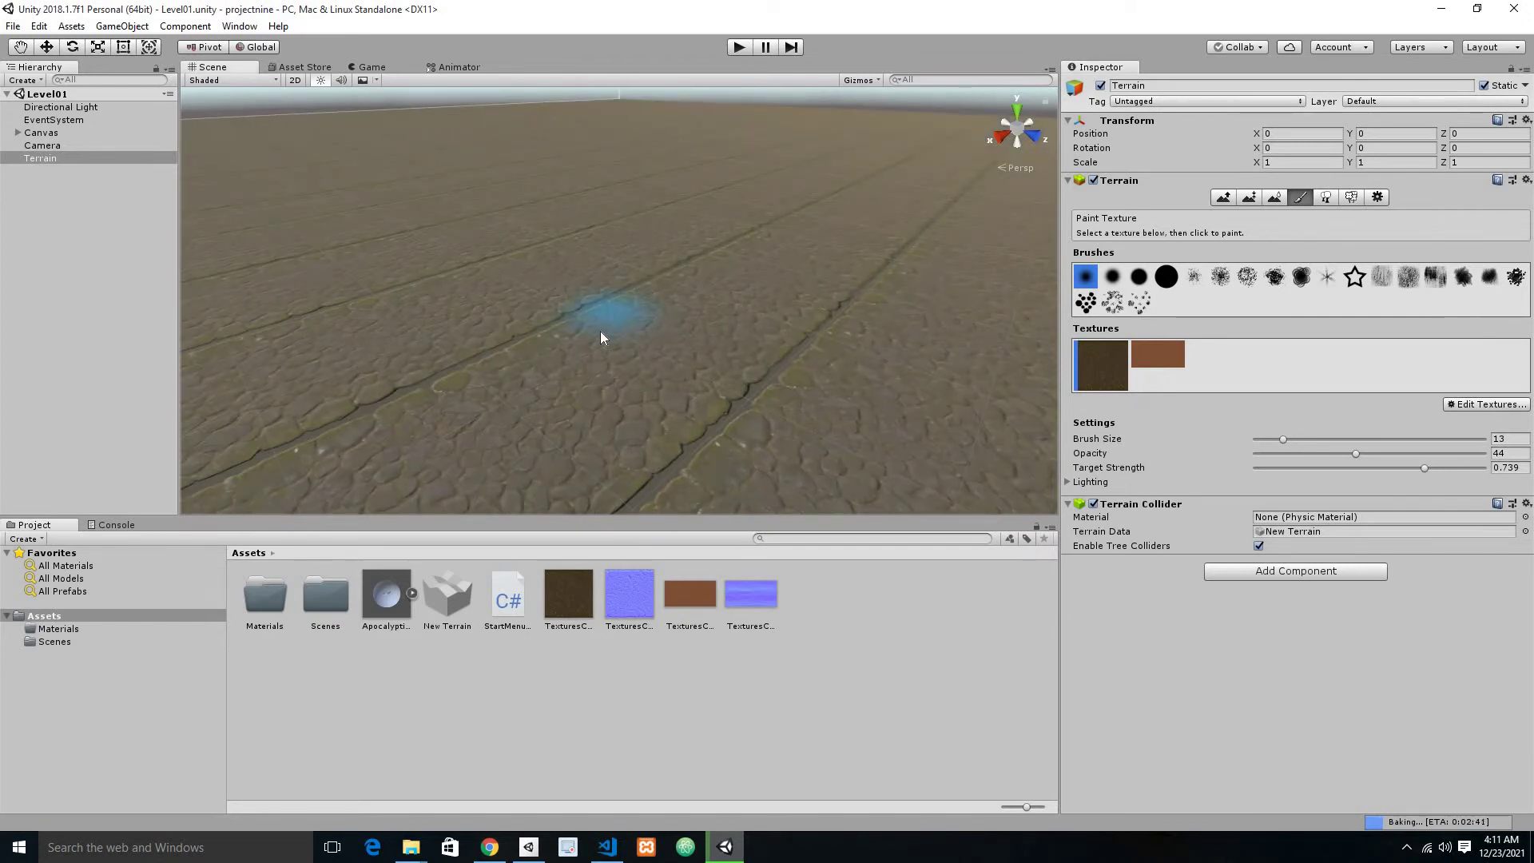
mouse_move(654, 336)
right_down()
mouse_move(767, 268)
mouse_move(767, 318)
mouse_move(719, 448)
right_up()
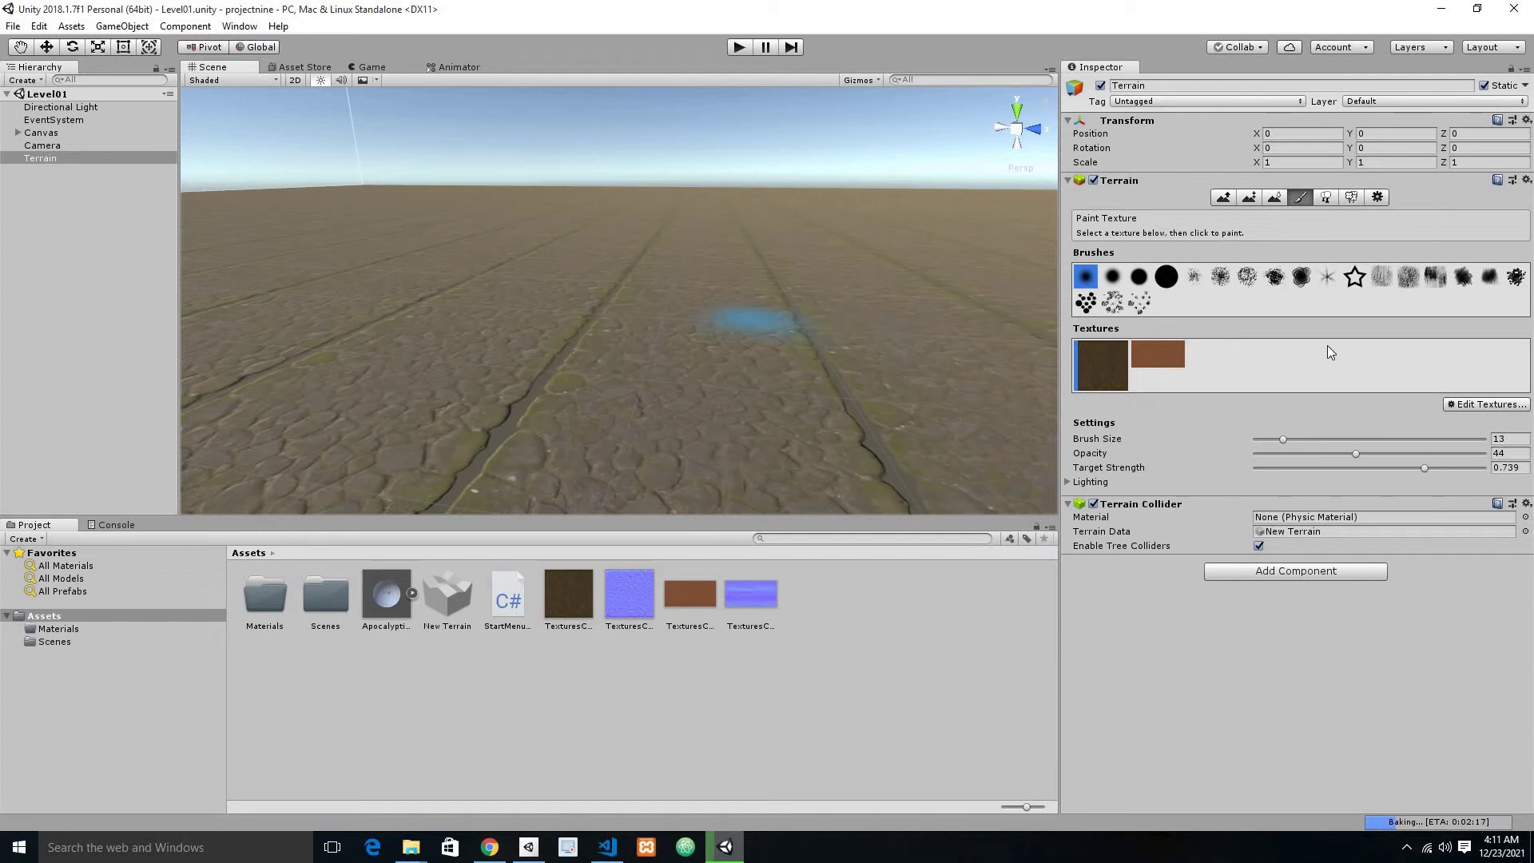
- Select the brown dirt texture and paint a road strip that widens over the lower-right ground
click(1179, 363)
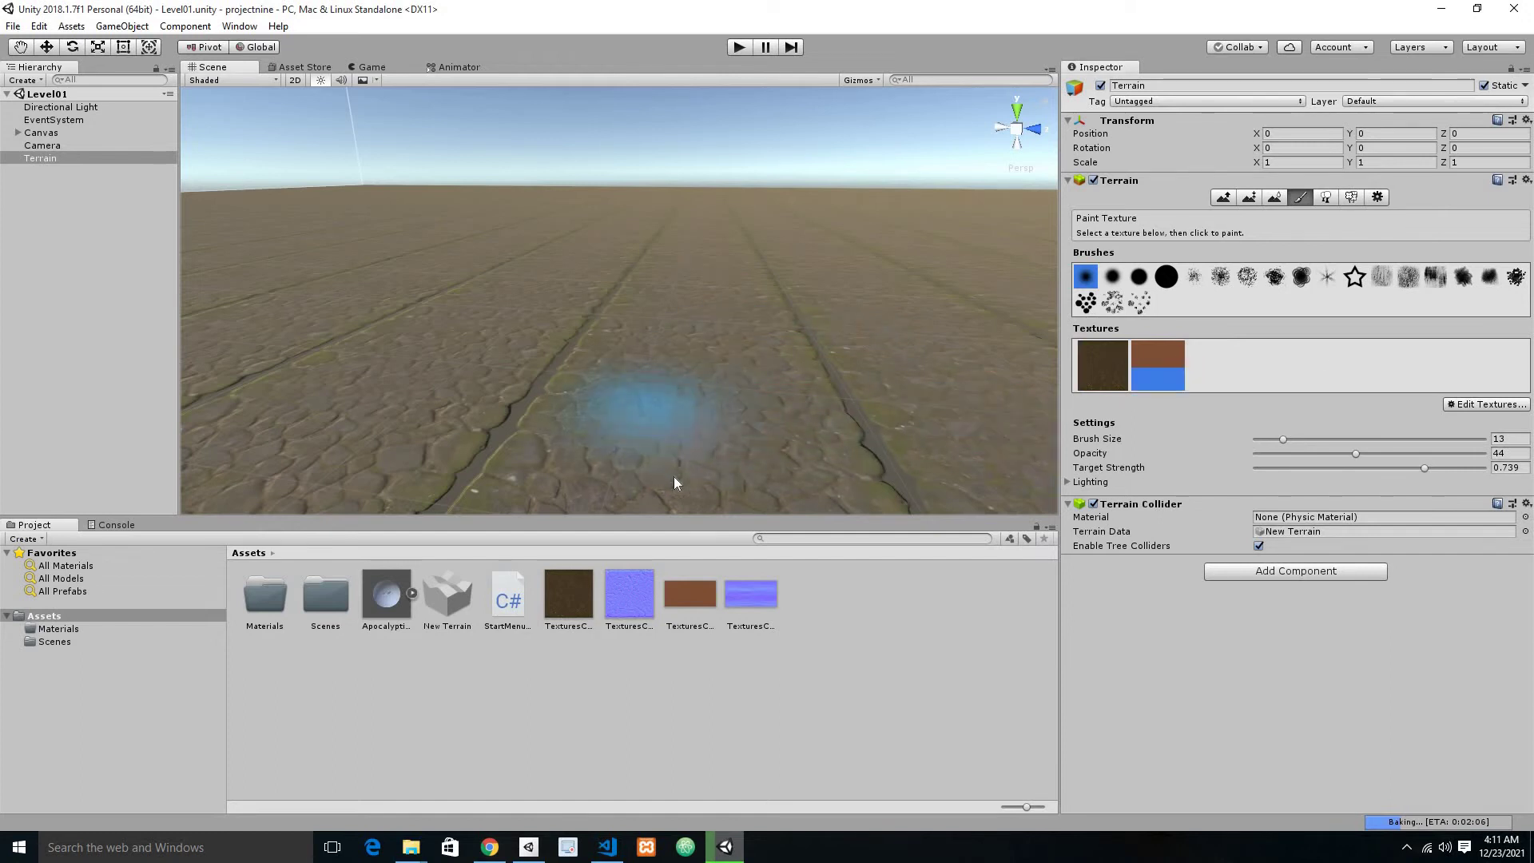
mouse_move(674, 479)
mouse_down()
mouse_move(742, 477)
mouse_move(747, 461)
mouse_move(689, 271)
mouse_move(588, 433)
mouse_move(505, 479)
mouse_move(610, 414)
mouse_move(640, 329)
mouse_move(700, 284)
mouse_move(790, 392)
mouse_move(756, 279)
mouse_up()
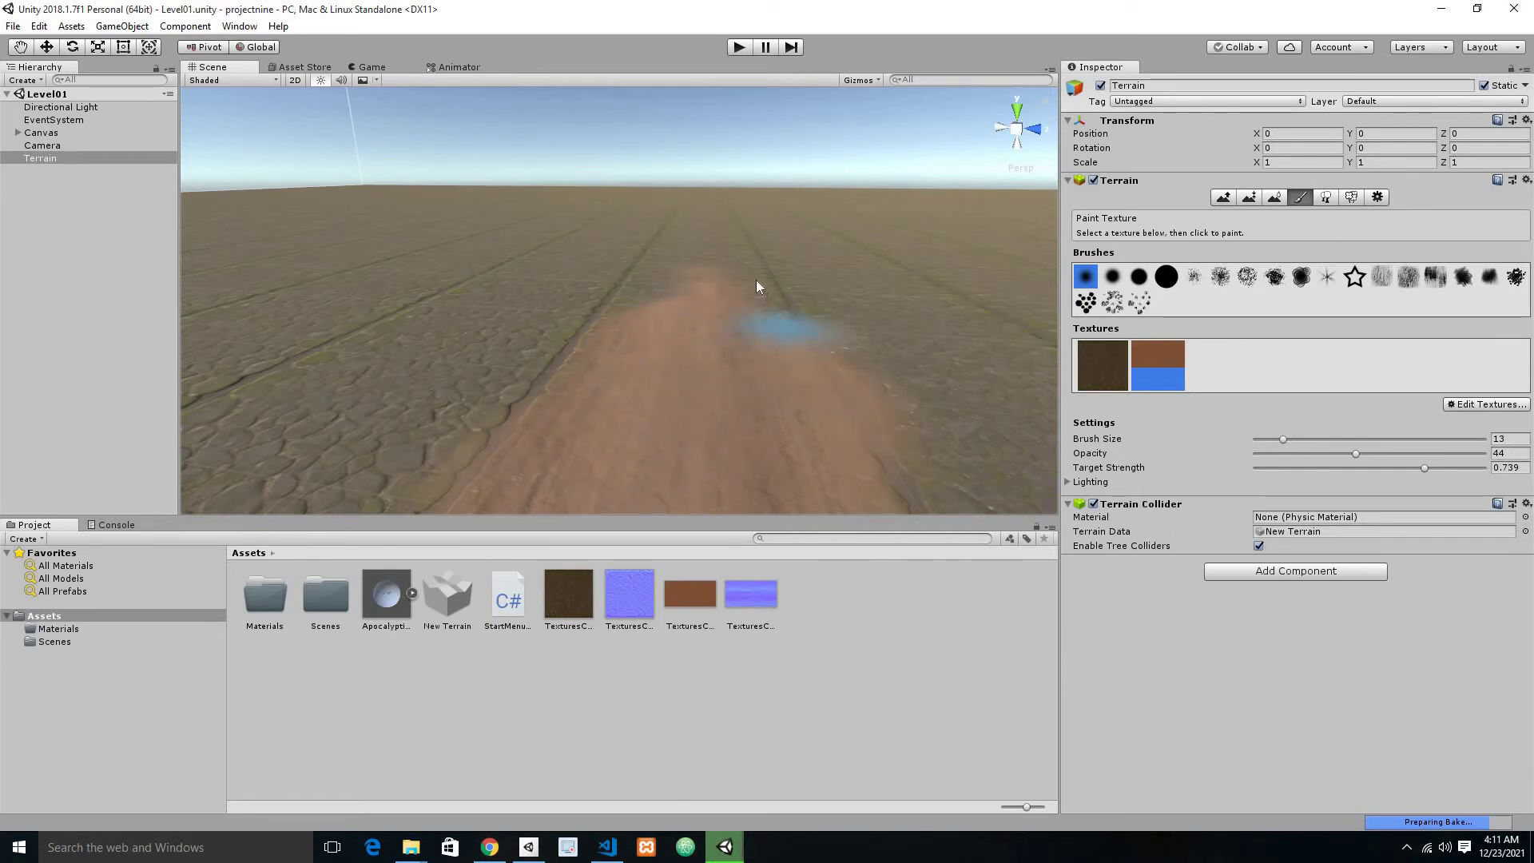
mouse_move(802, 385)
mouse_down()
mouse_move(813, 513)
mouse_move(725, 453)
mouse_move(732, 434)
mouse_move(772, 461)
mouse_move(732, 504)
mouse_move(695, 447)
mouse_move(580, 468)
mouse_move(532, 498)
mouse_move(543, 426)
mouse_move(512, 505)
mouse_move(586, 422)
mouse_up()
scroll(731, 439, down, 3)
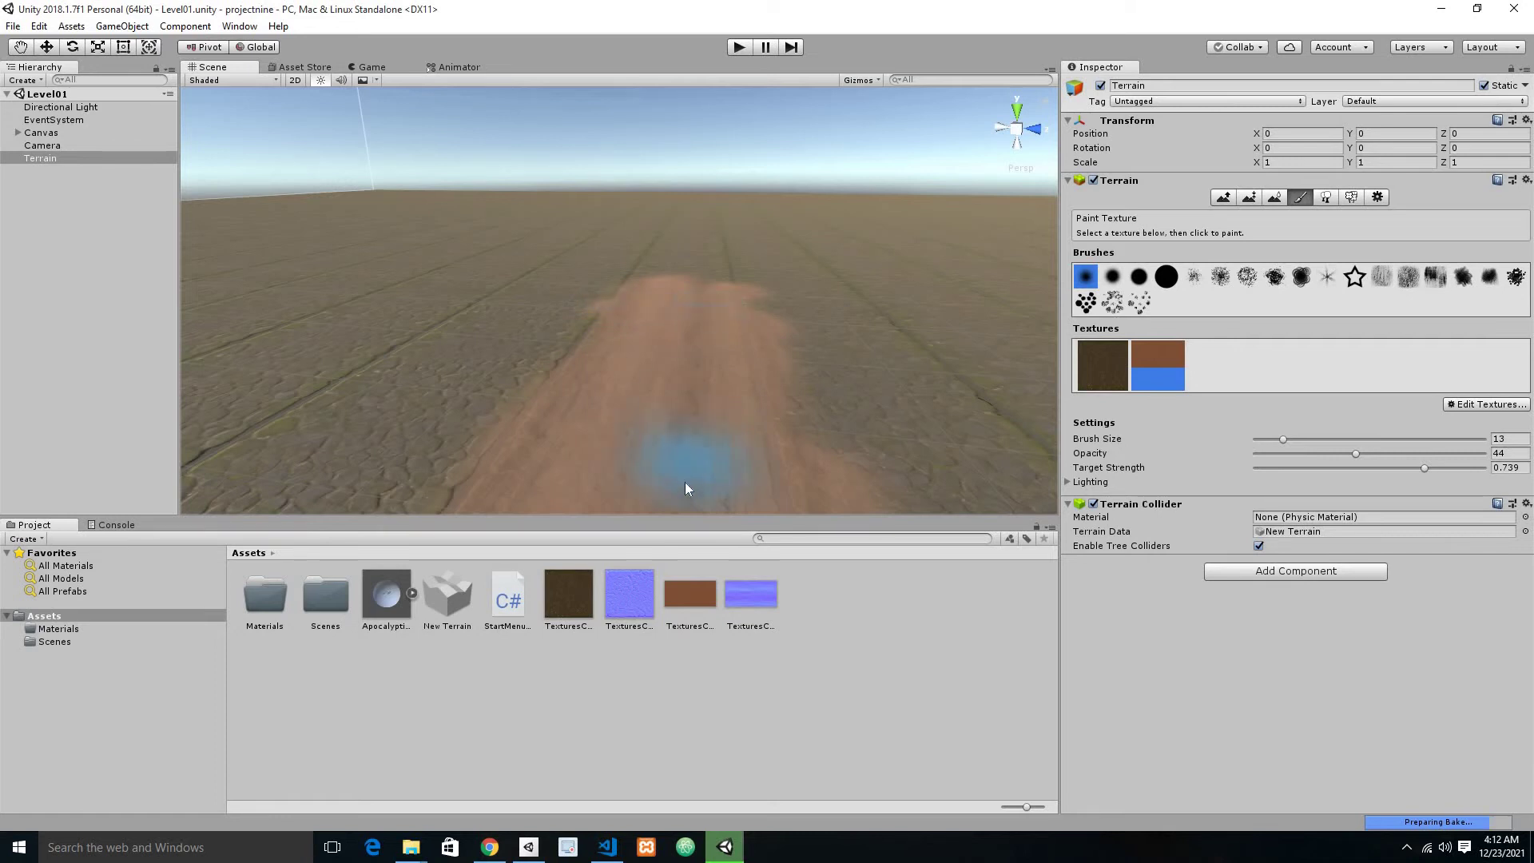
scroll(683, 372, up, 3)
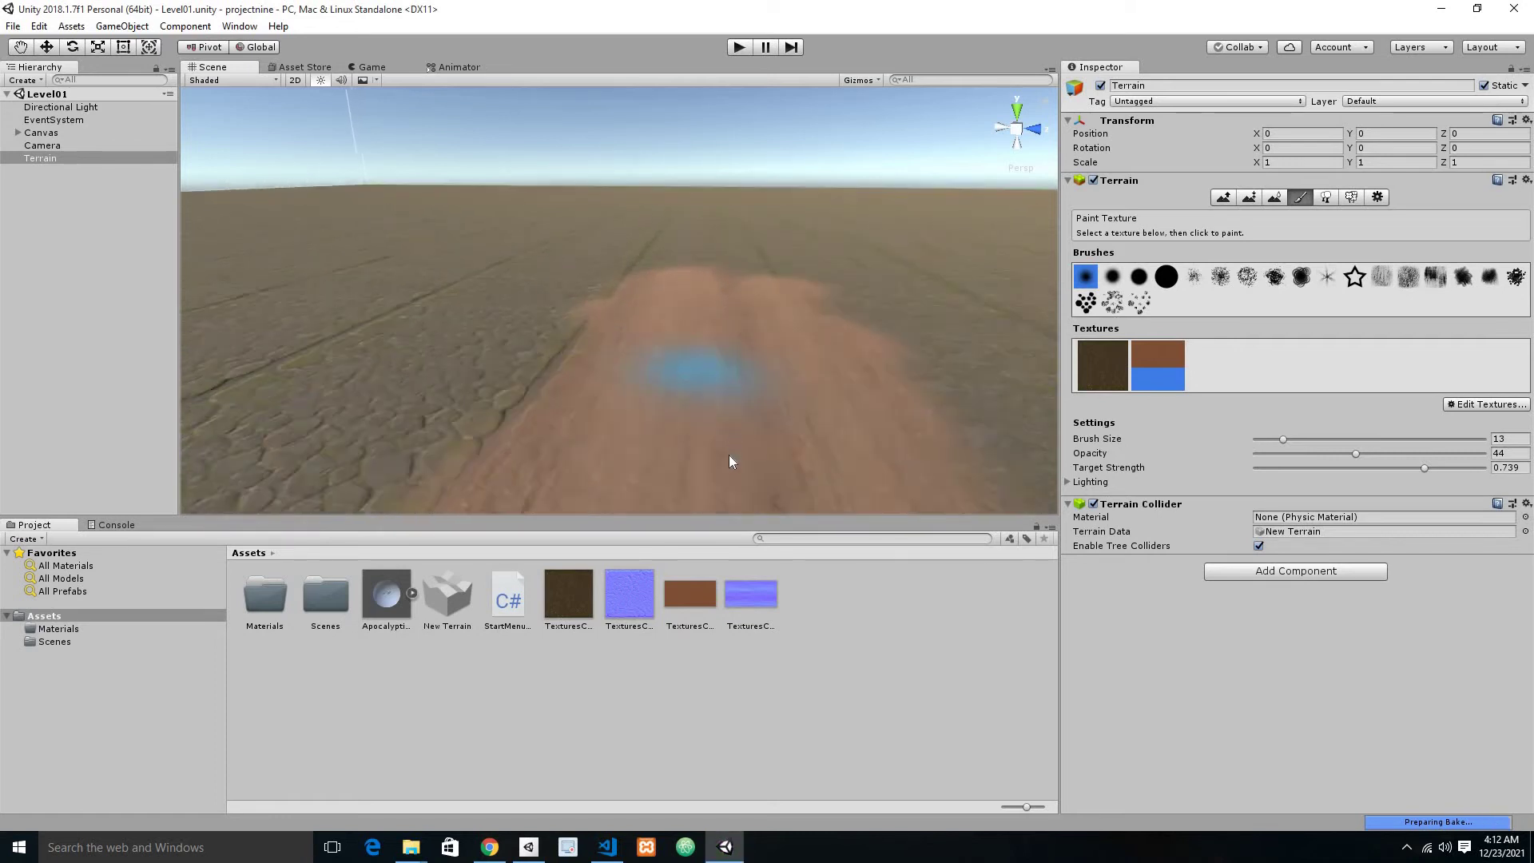
scroll(729, 458, up, 2)
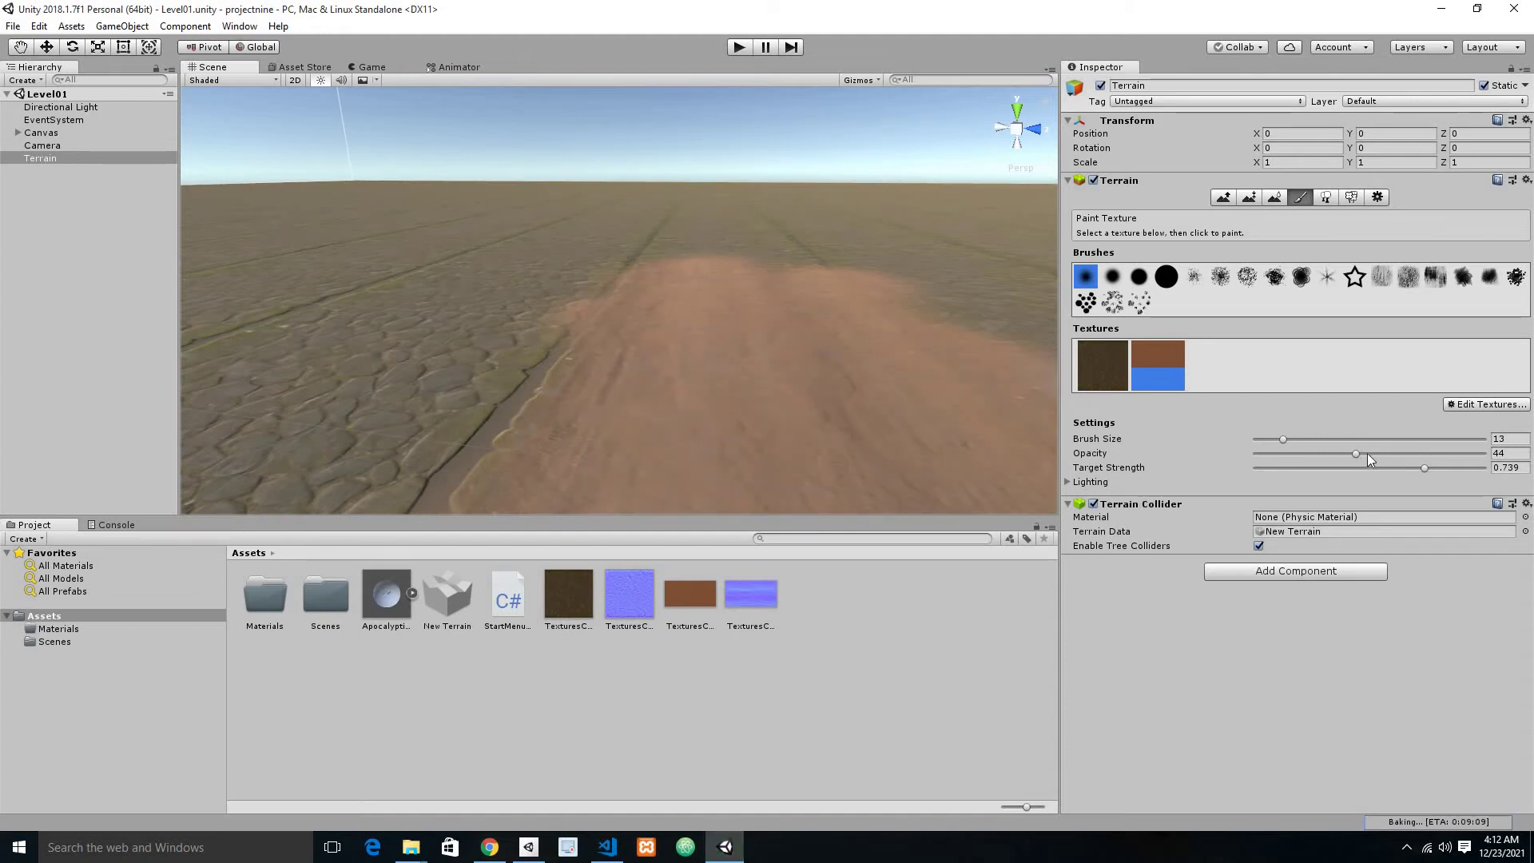
- Raise brush opacity, repaint the dirt road more strongly, and place the Apocalyptic_Warehouse beside it
drag(1368, 452, 1420, 452)
drag(716, 377, 695, 387)
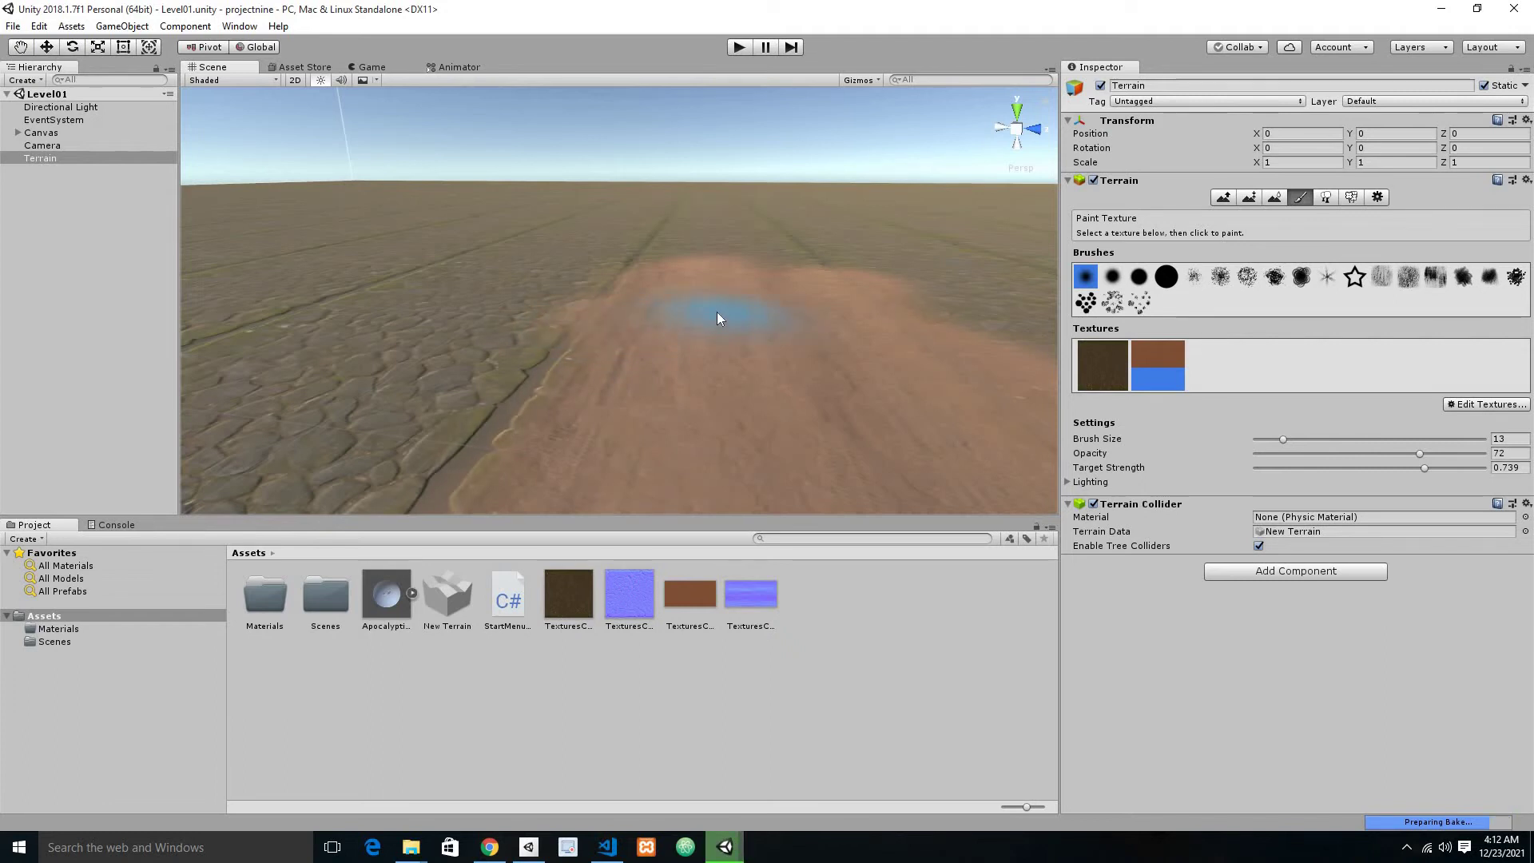
drag(717, 311, 707, 316)
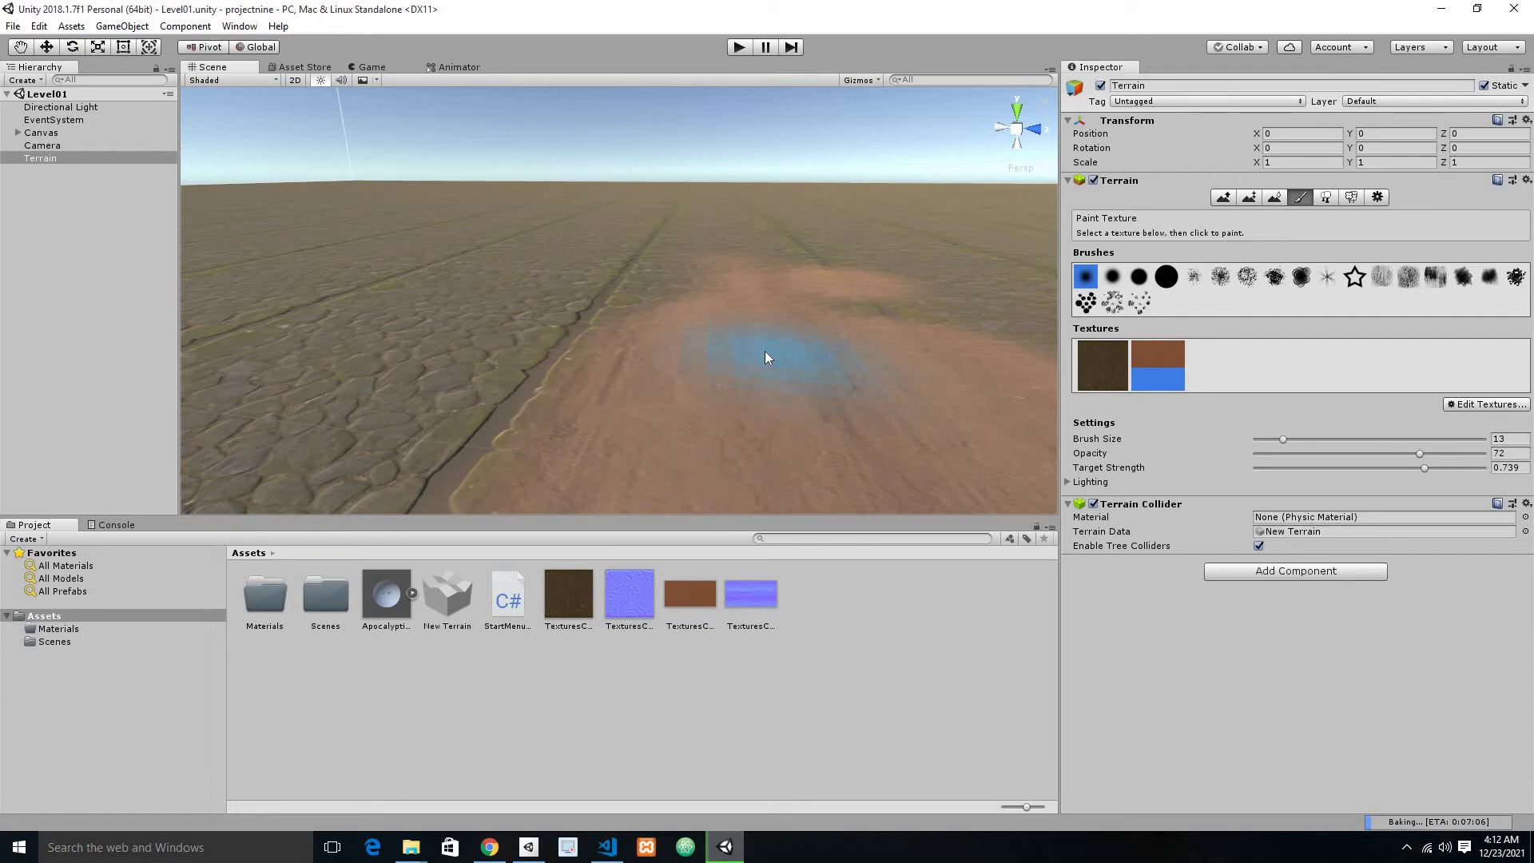
drag(391, 600, 540, 365)
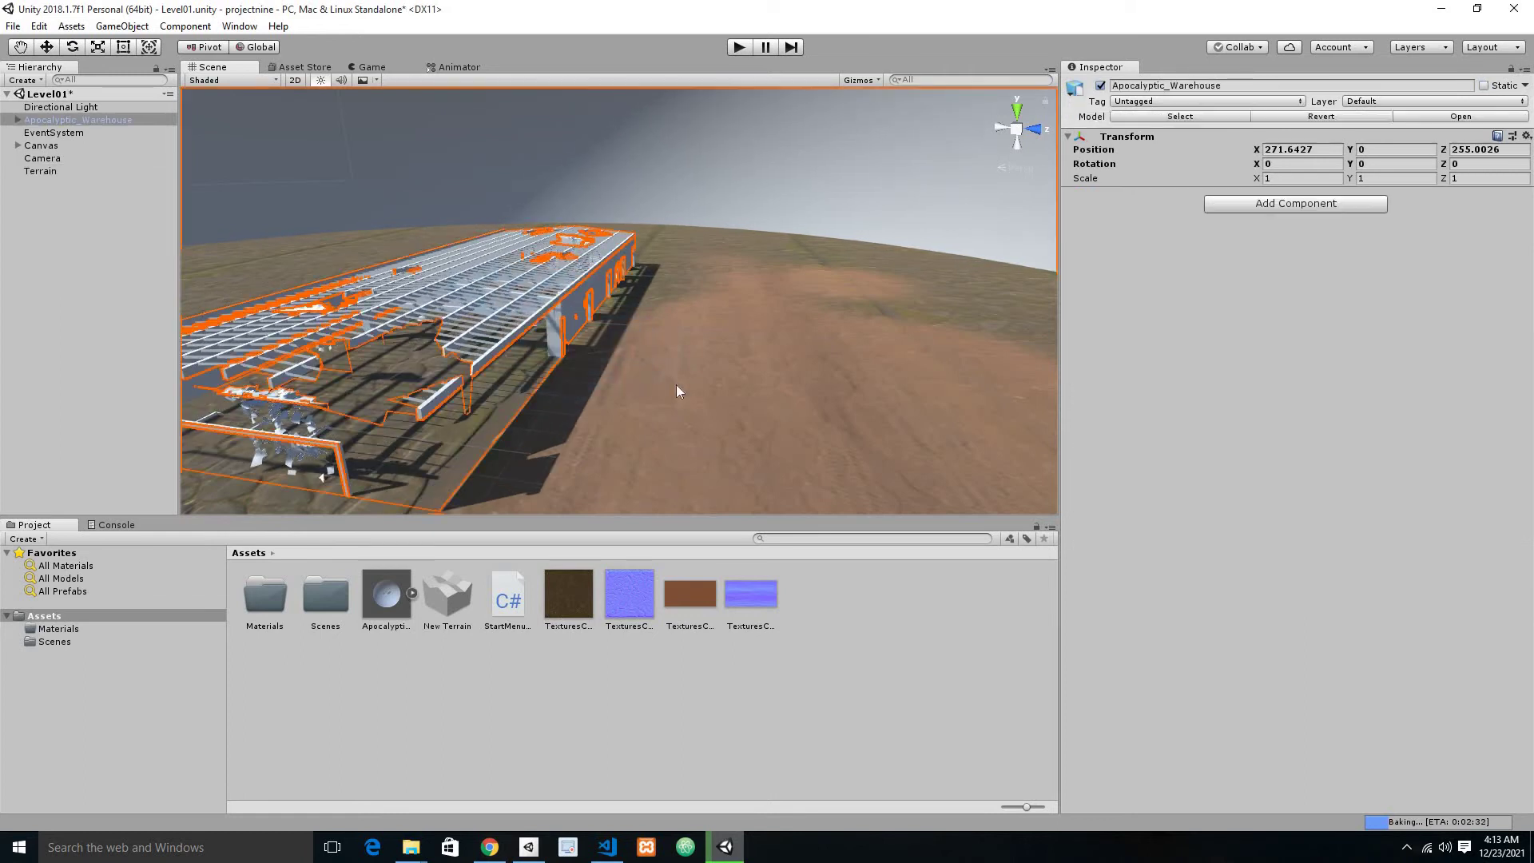
- Delete the warehouse, save the scene, look over the dirt road, then return to Chrome's downloads
key(Delete)
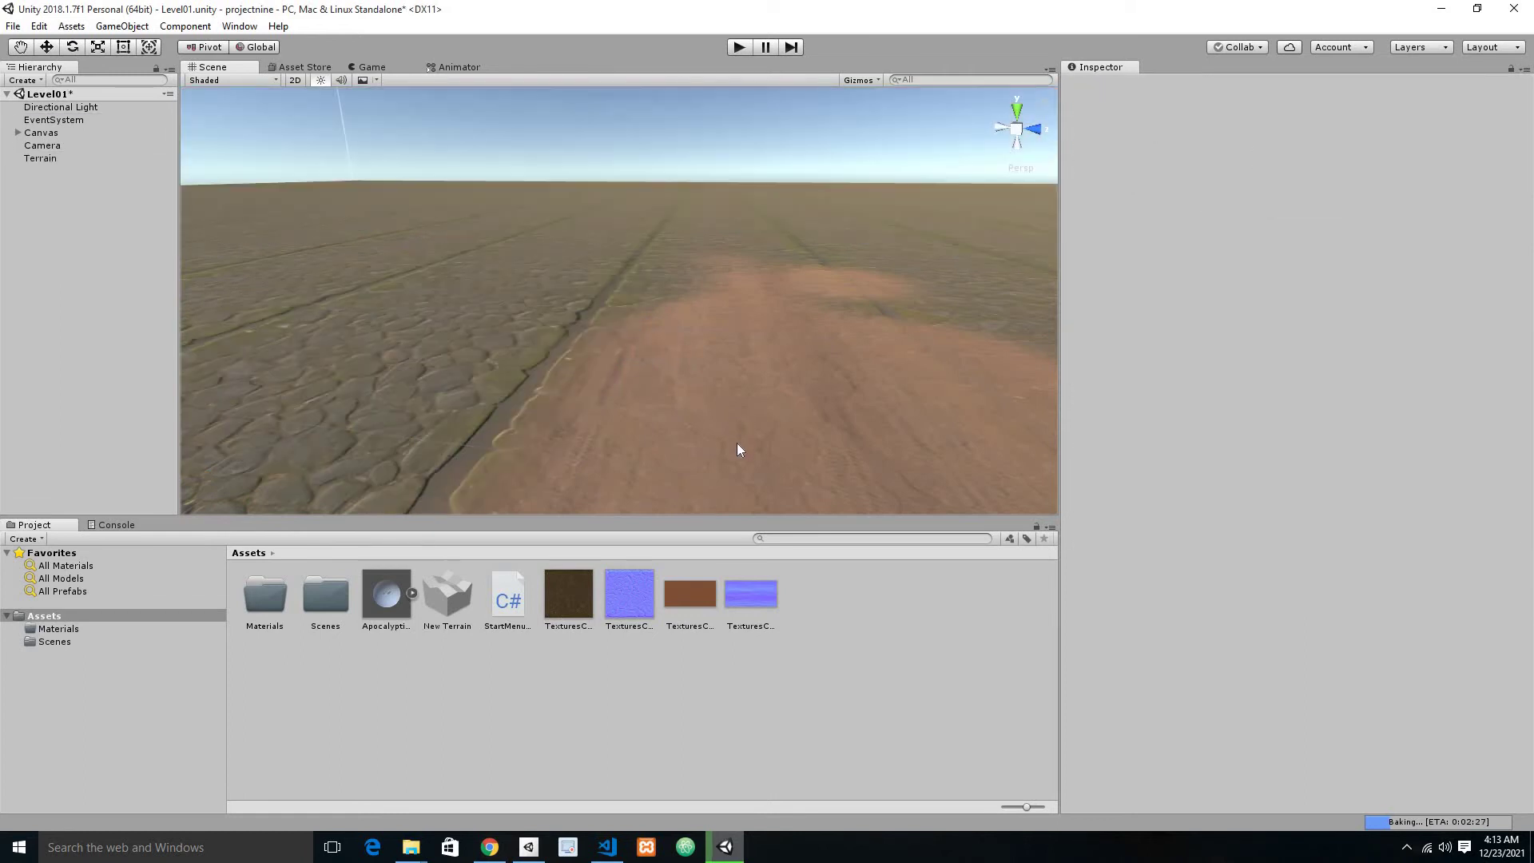
key(ctrl+s)
right_drag(673, 456, 452, 469)
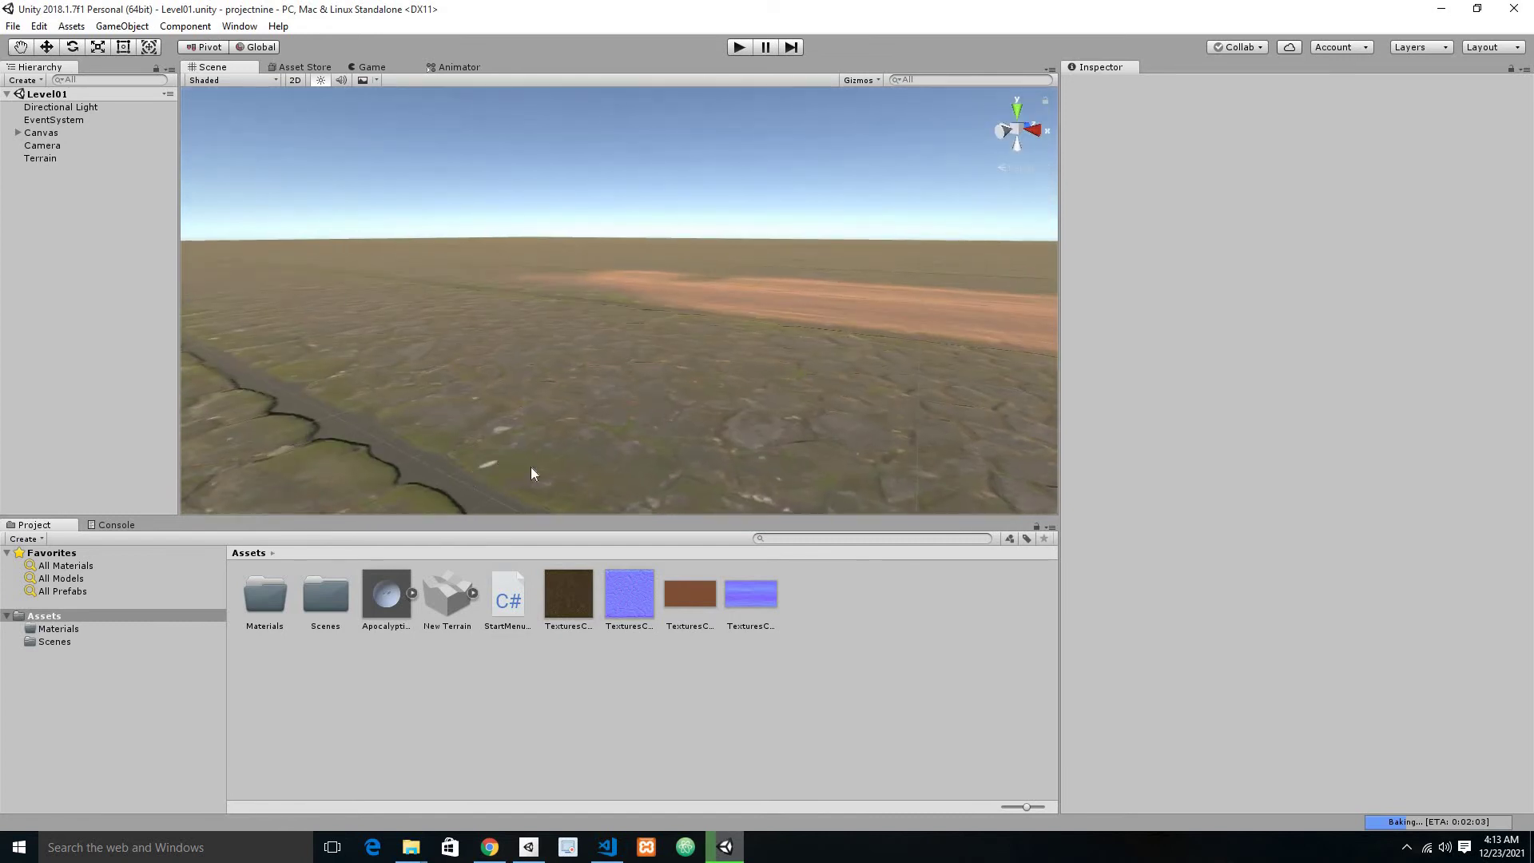
right_drag(739, 432, 603, 436)
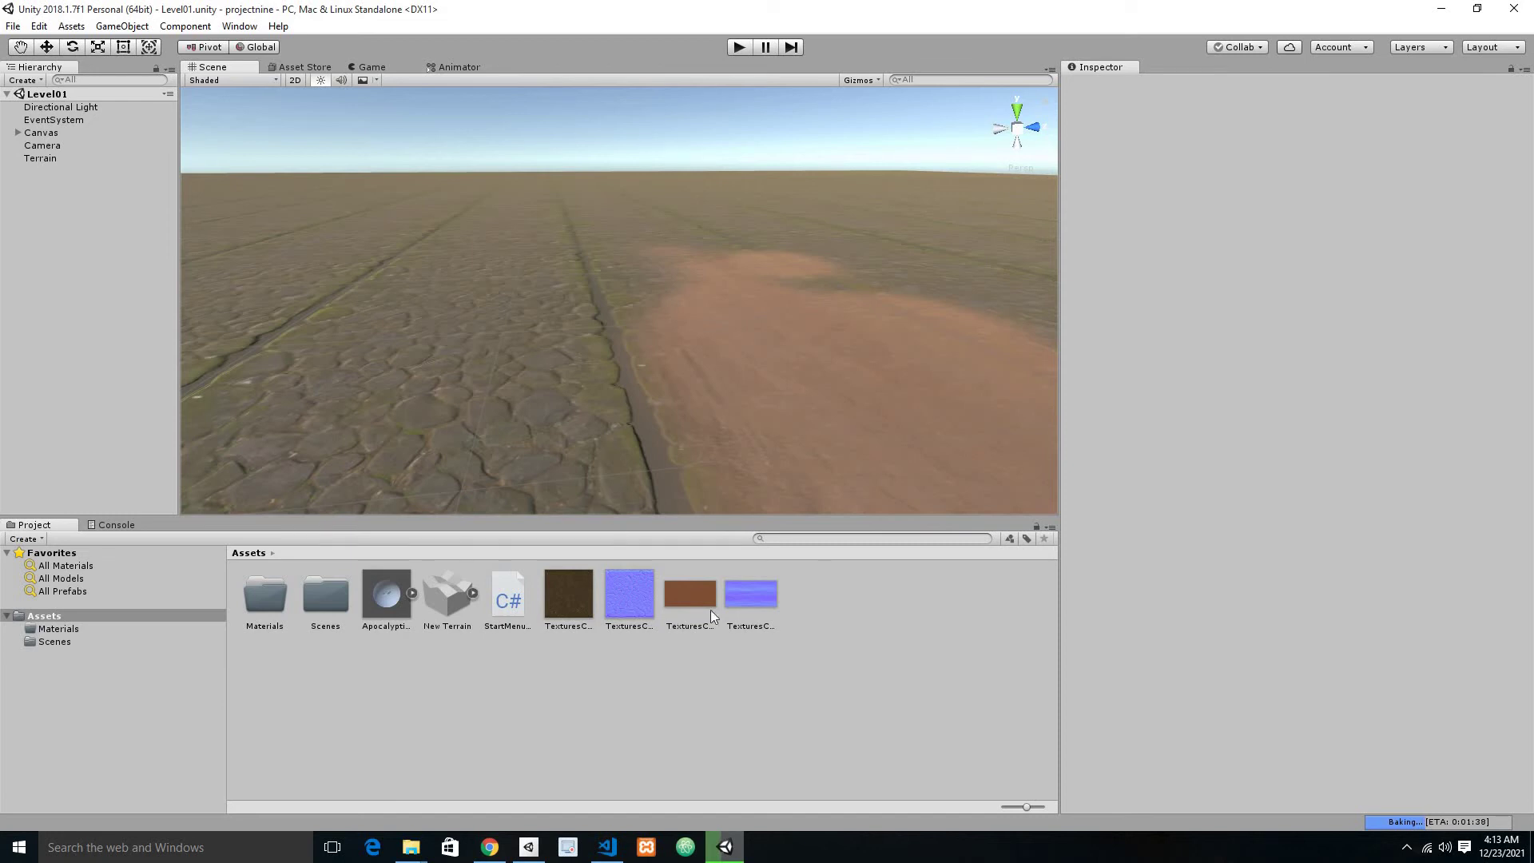
click(490, 846)
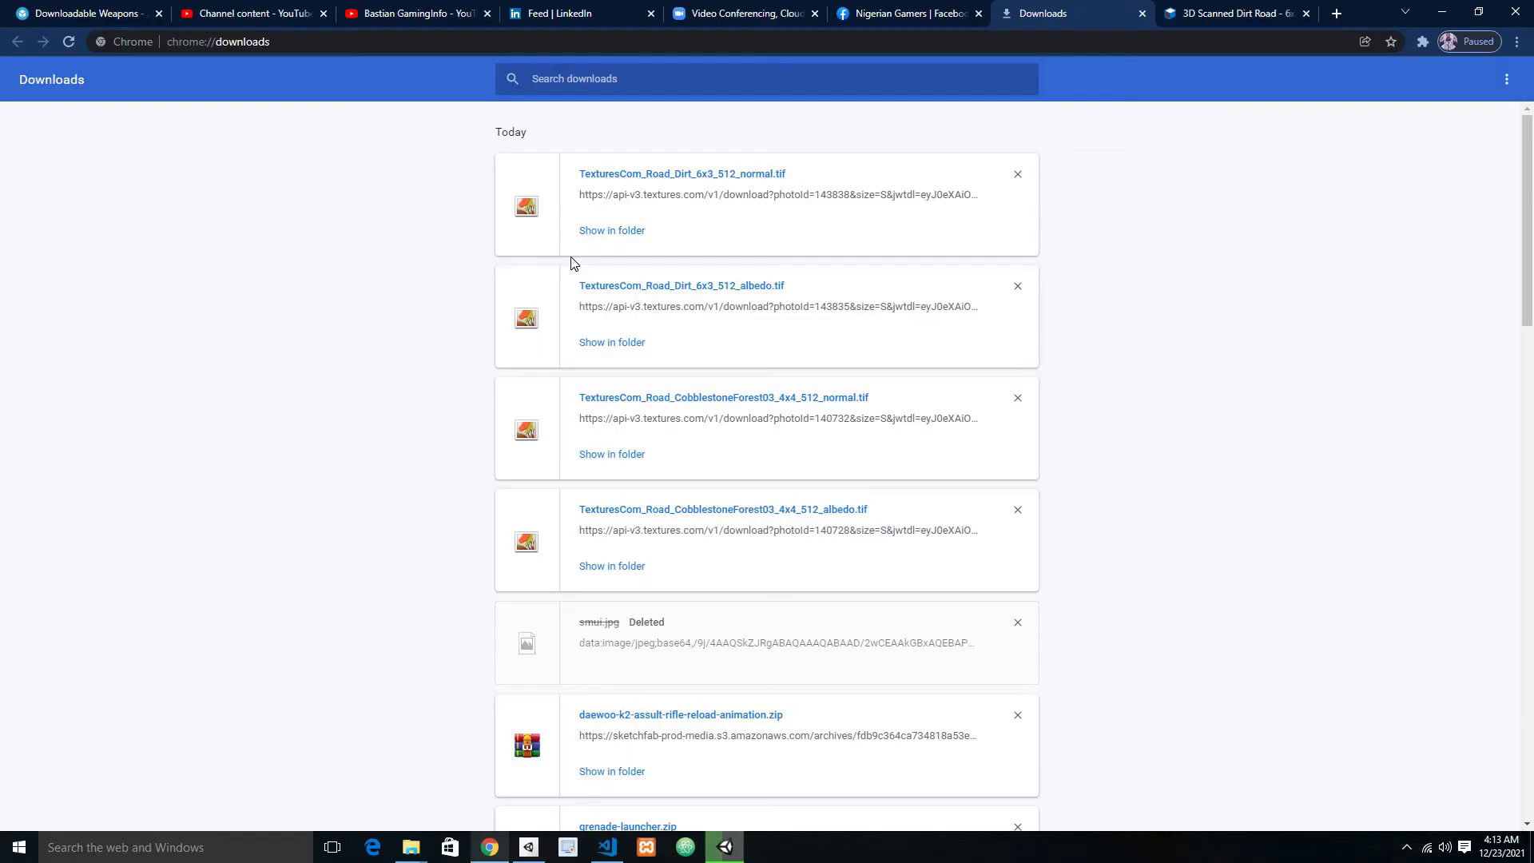